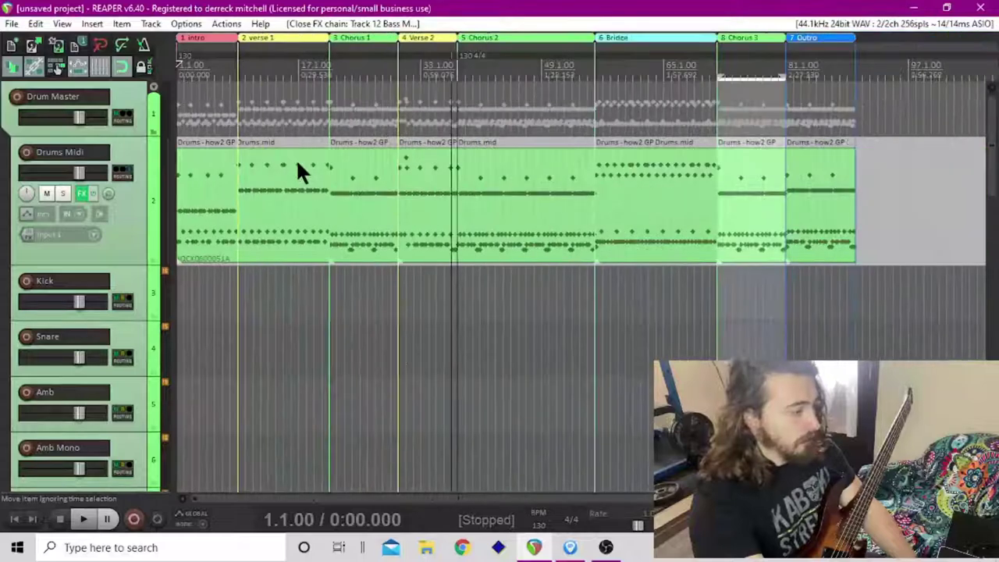
# - Listen to the opening of the drum arrangement and look over the track list down to the bass tracks
pyautogui.press('space')
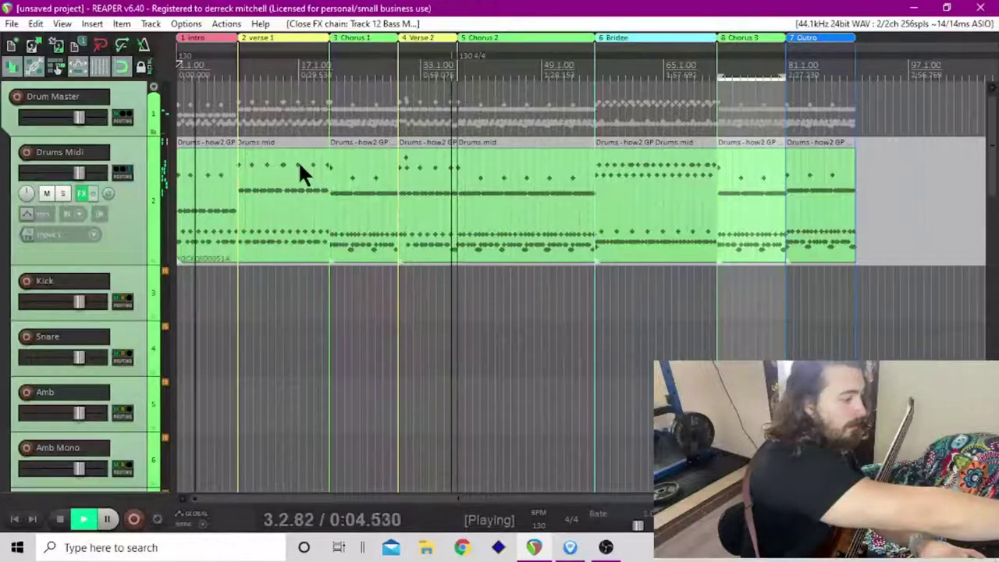
pyautogui.press('space')
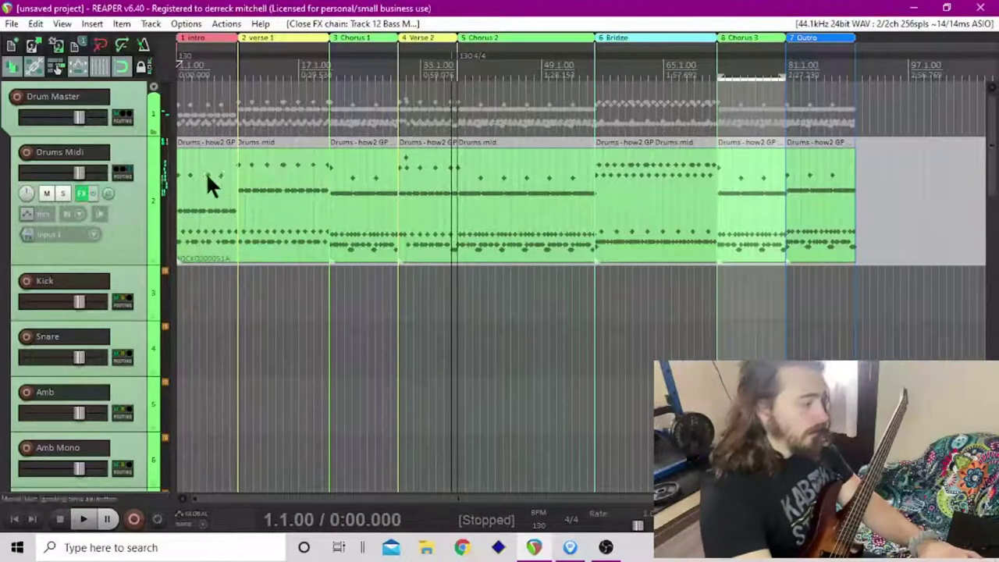
pyautogui.scroll(-10, 4, 234)
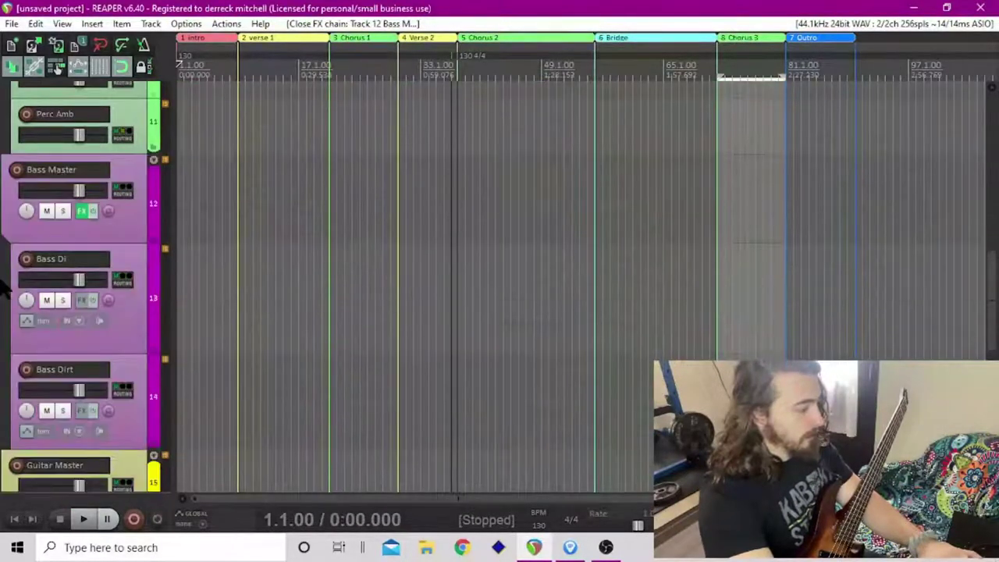
pyautogui.scroll(6, 4, 281)
pyautogui.scroll(3, 4, 287)
# - Turn off solo on the One Shot track in the mixer during playback, then hide the mixer and stop
pyautogui.press('space')
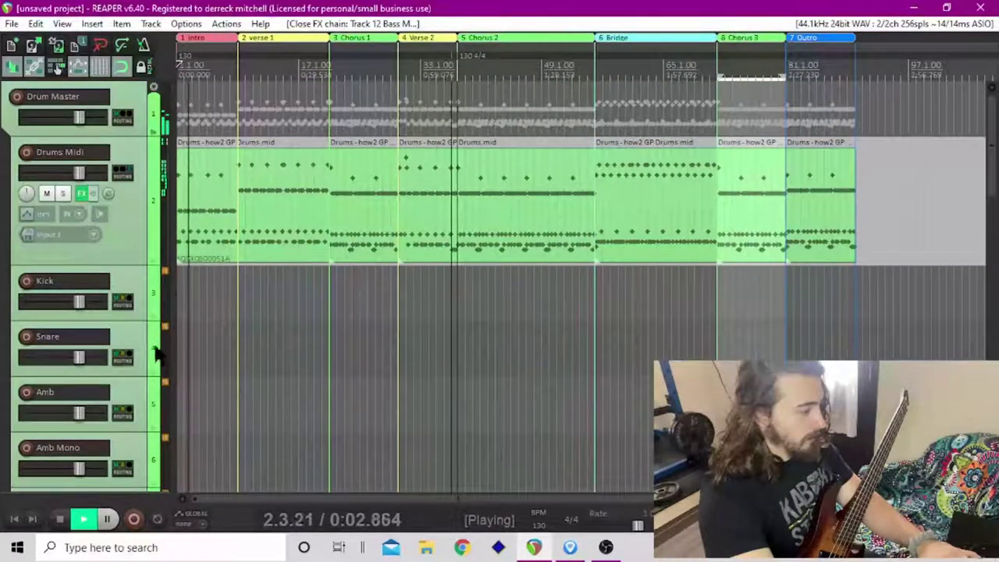
pyautogui.hotkey('ctrl', 'm')
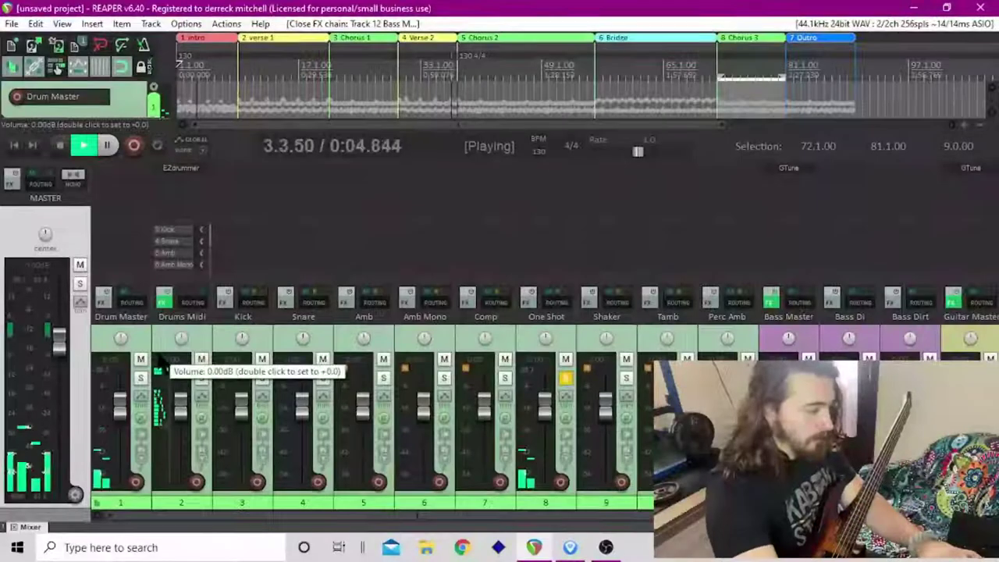
pyautogui.hscroll(1, 461, 294)
pyautogui.click(504, 378)
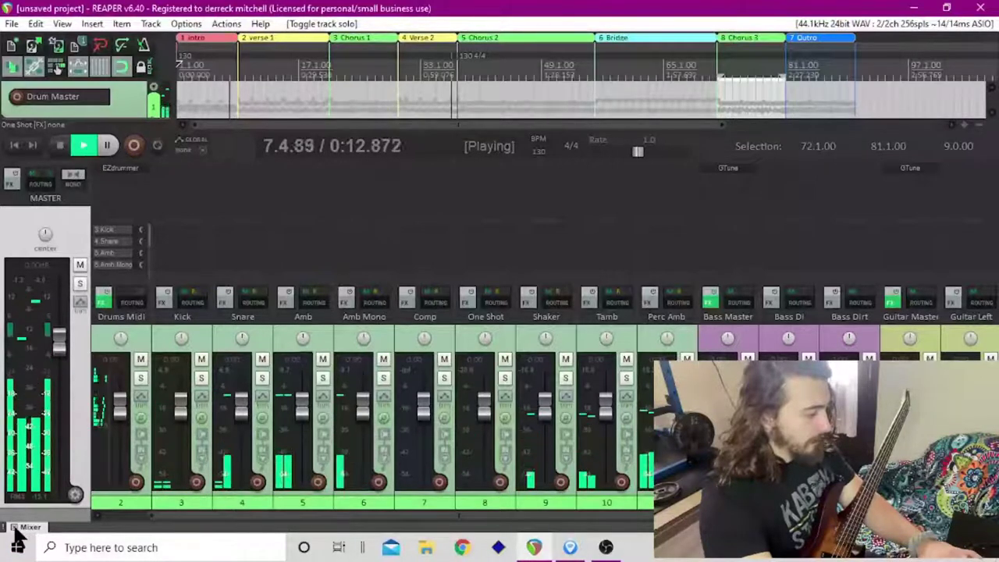
pyautogui.click(16, 529)
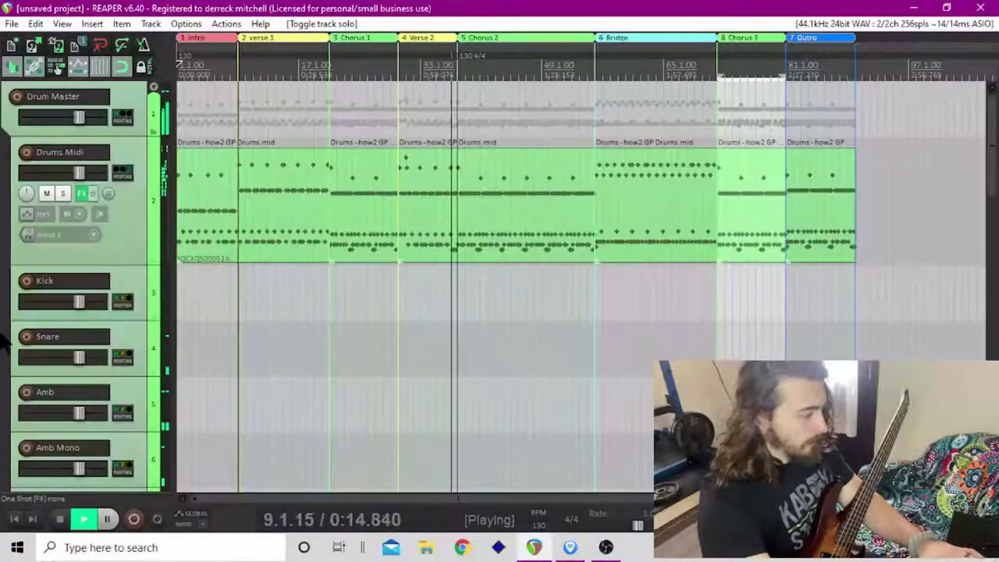
pyautogui.press('space')
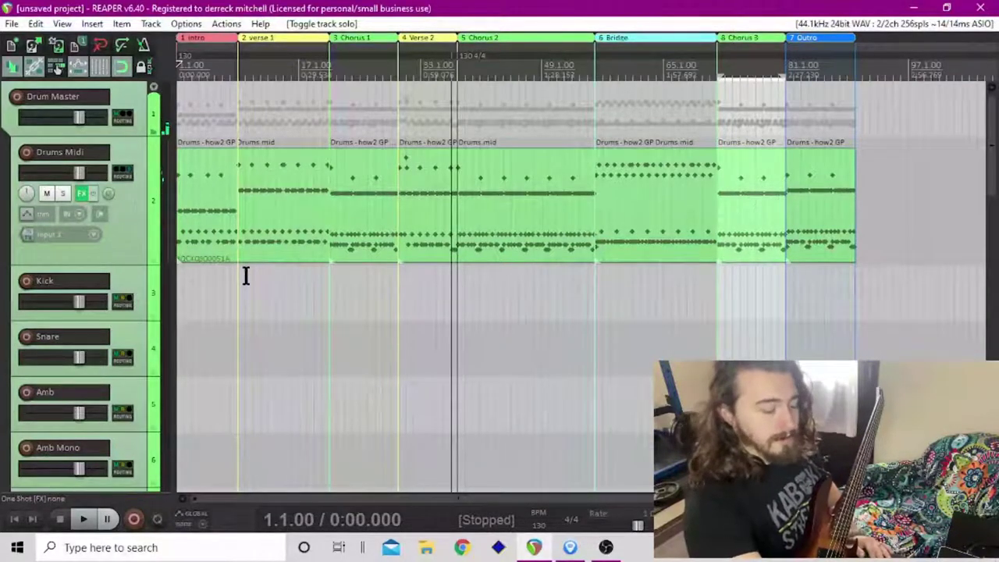
# - Check the intro of the E.Bass tab in Guitar Pro and return to the bass tracks in REAPER
pyautogui.scroll(-8, 4, 348)
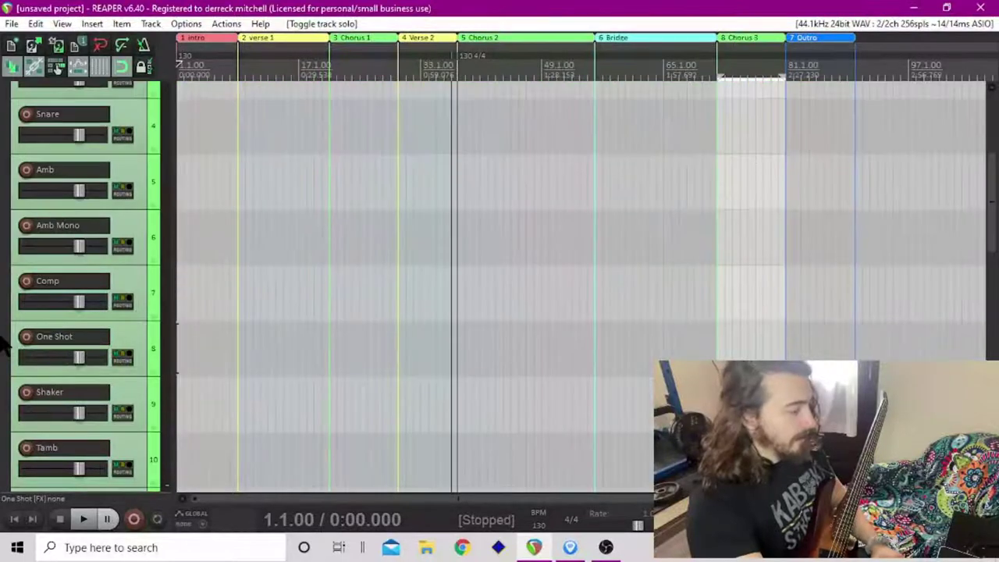
pyautogui.scroll(-1, 3, 348)
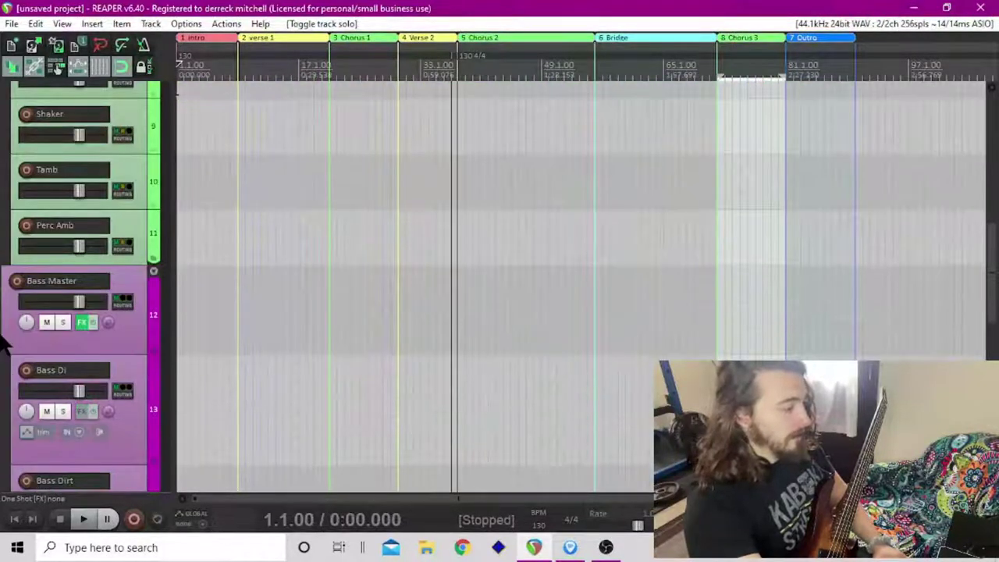
pyautogui.scroll(5, 3, 343)
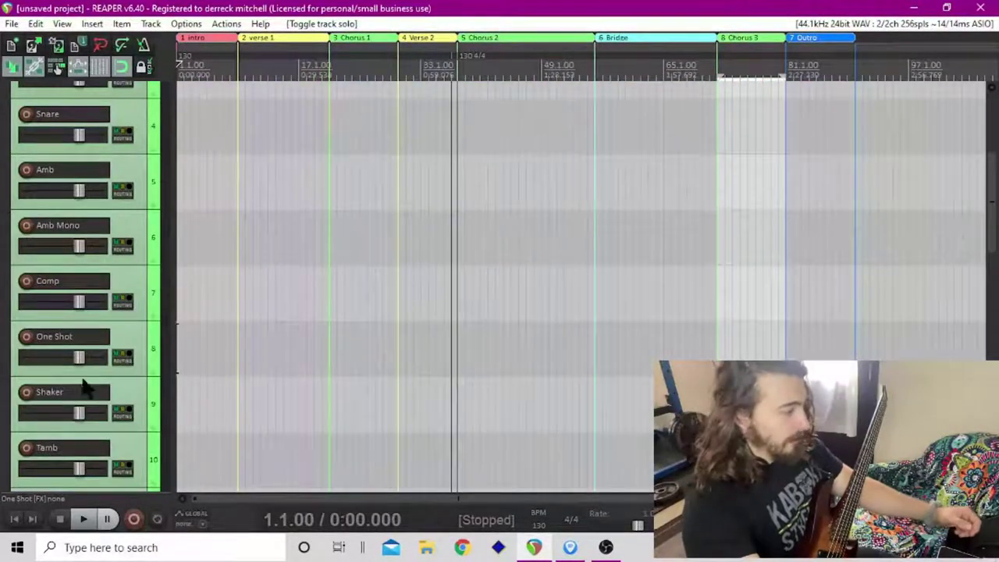
pyautogui.scroll(-3, 4, 343)
pyautogui.scroll(-3, 4, 359)
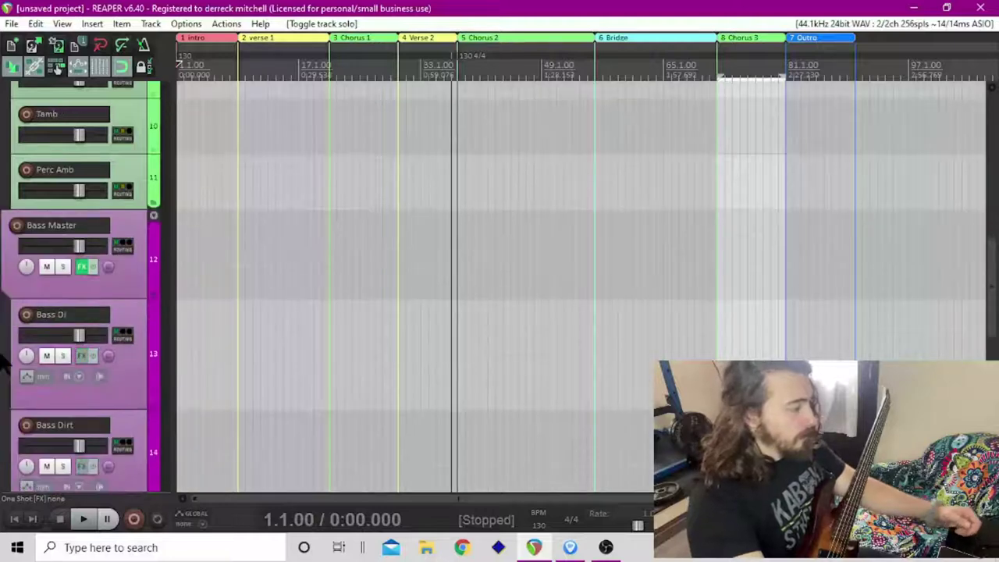
pyautogui.scroll(-1, 4, 359)
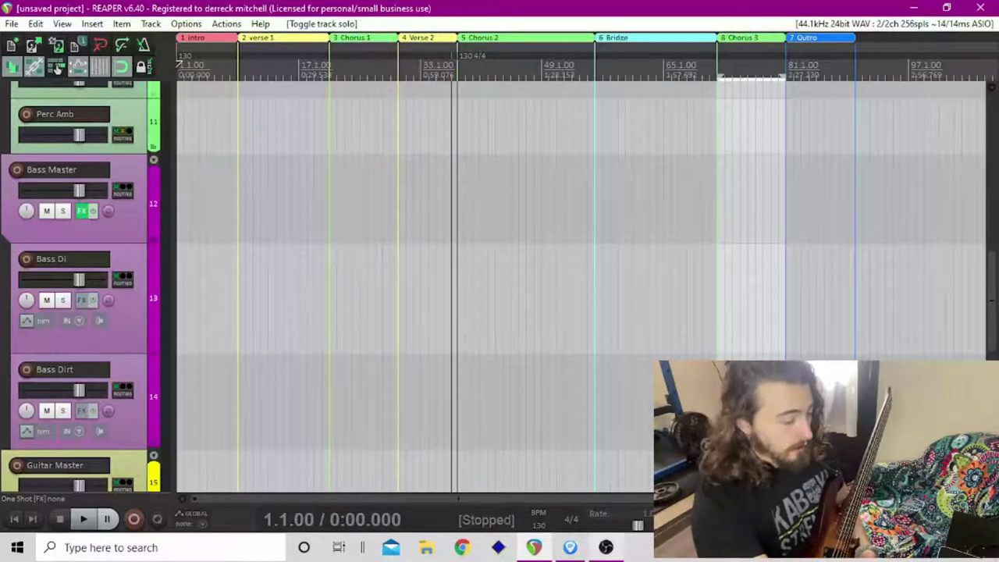
pyautogui.click(570, 547)
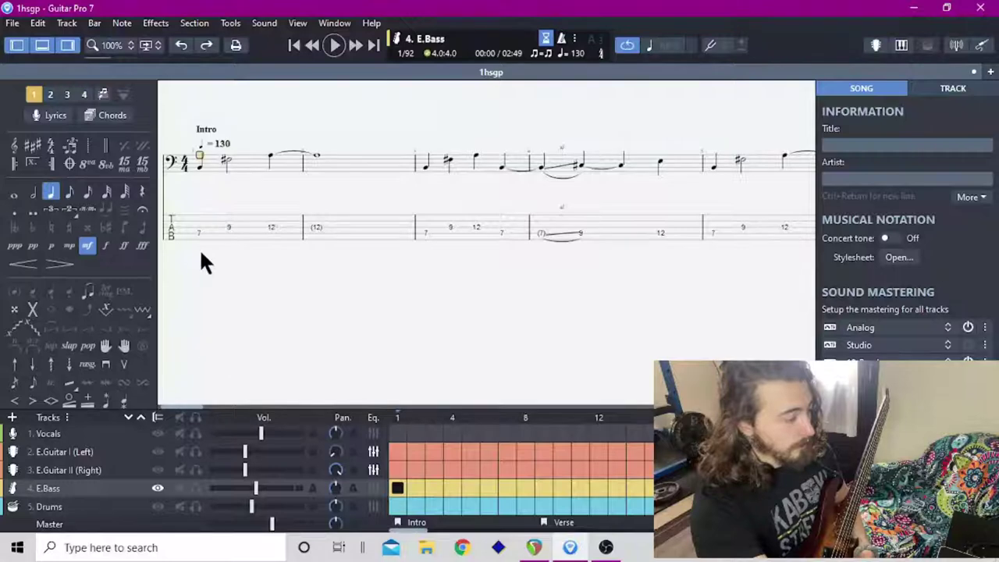
pyautogui.click(538, 548)
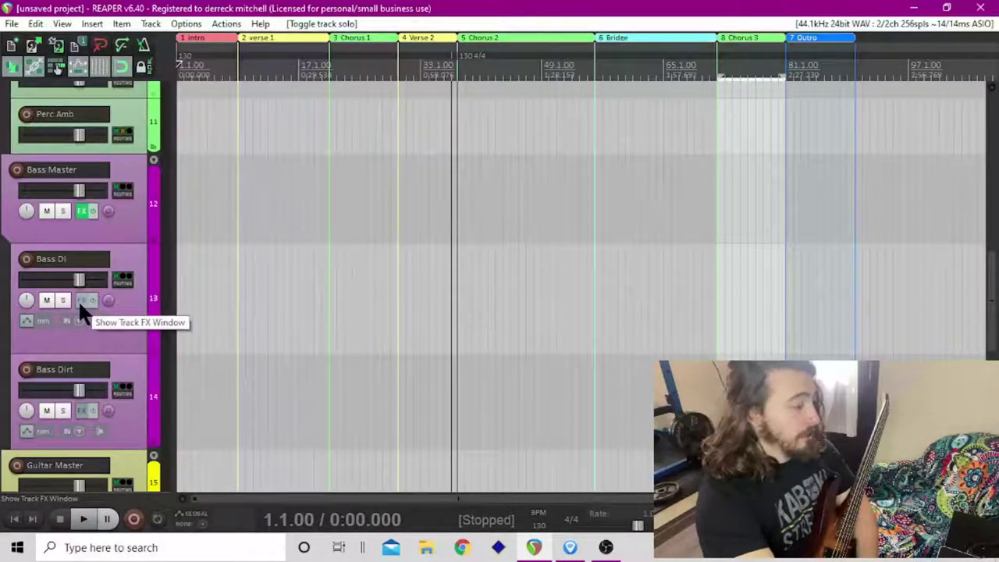
# - Arm the Bass Di track for recording and check its input selection, keeping mono Input 1
pyautogui.click(25, 259)
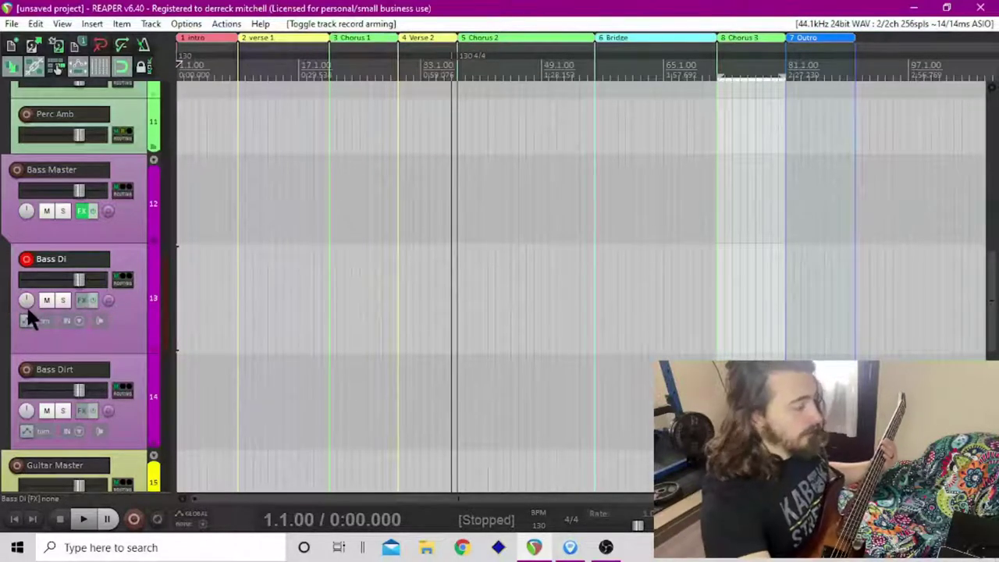
pyautogui.moveTo(73, 351); pyautogui.dragTo(78, 382)
pyautogui.click(93, 341)
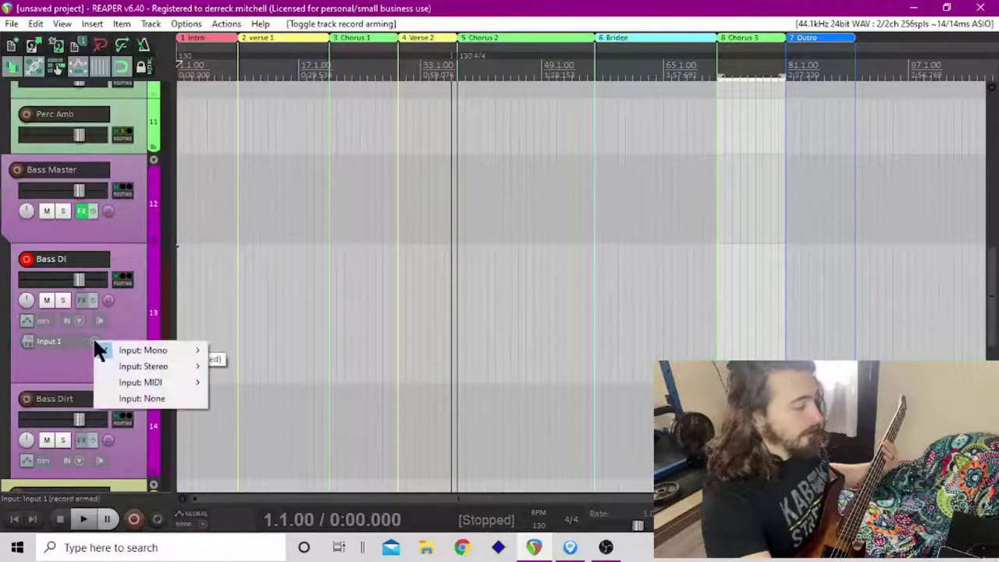
pyautogui.click(77, 361)
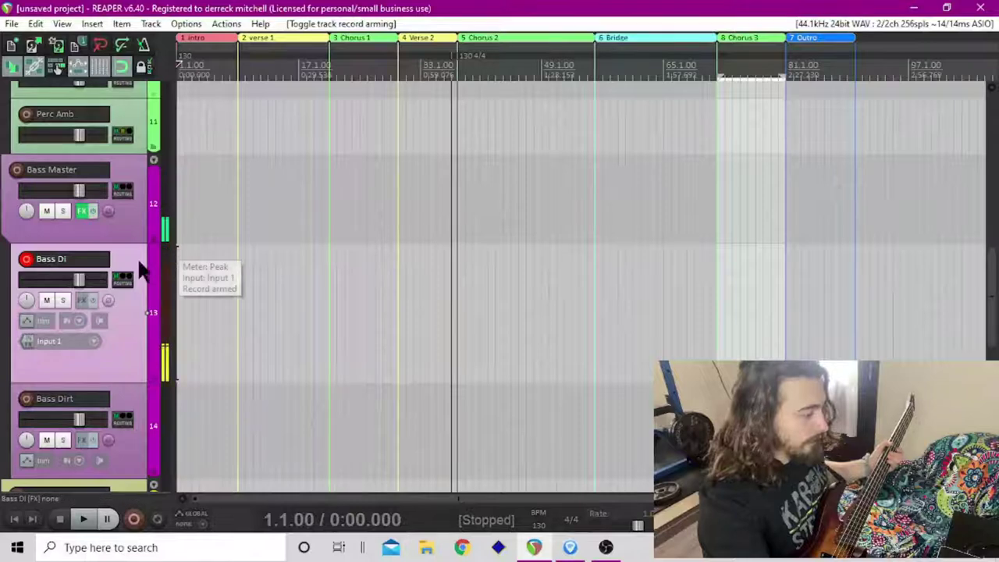
pyautogui.click(84, 300)
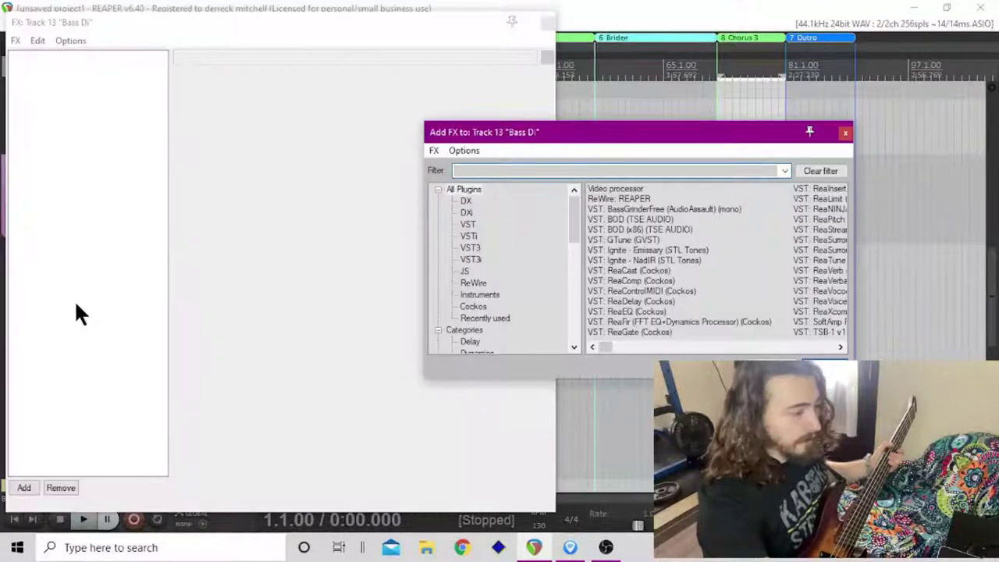
pyautogui.click(845, 134)
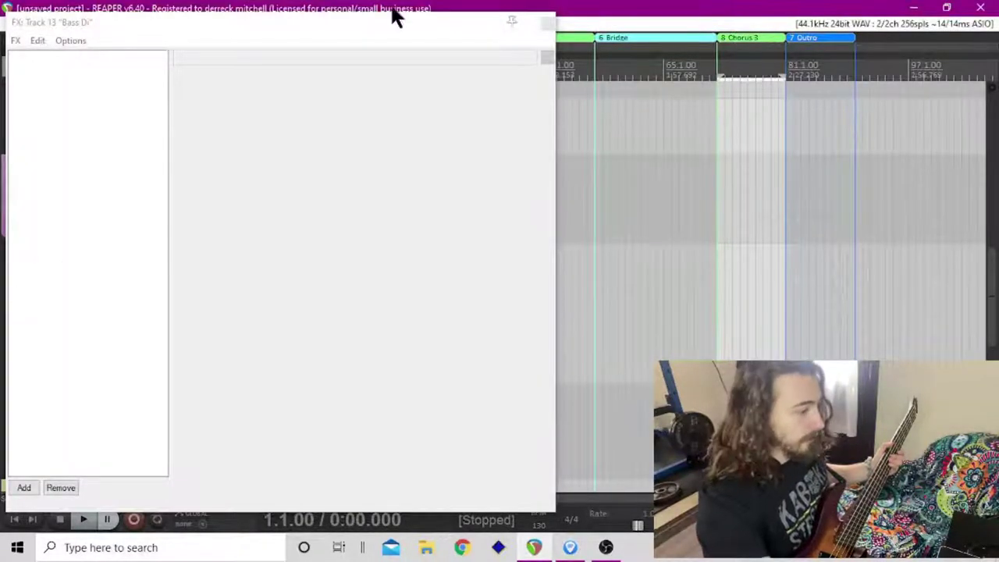
pyautogui.click(547, 23)
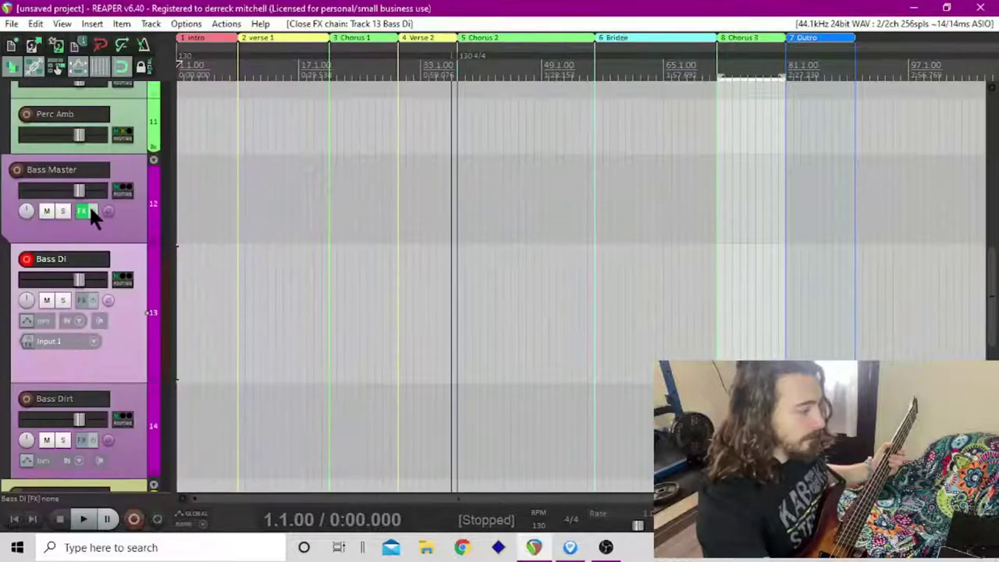
# - Tune the bass with the GTune plugin on the Bass Master track, arming that track only while tuning
pyautogui.click(17, 169)
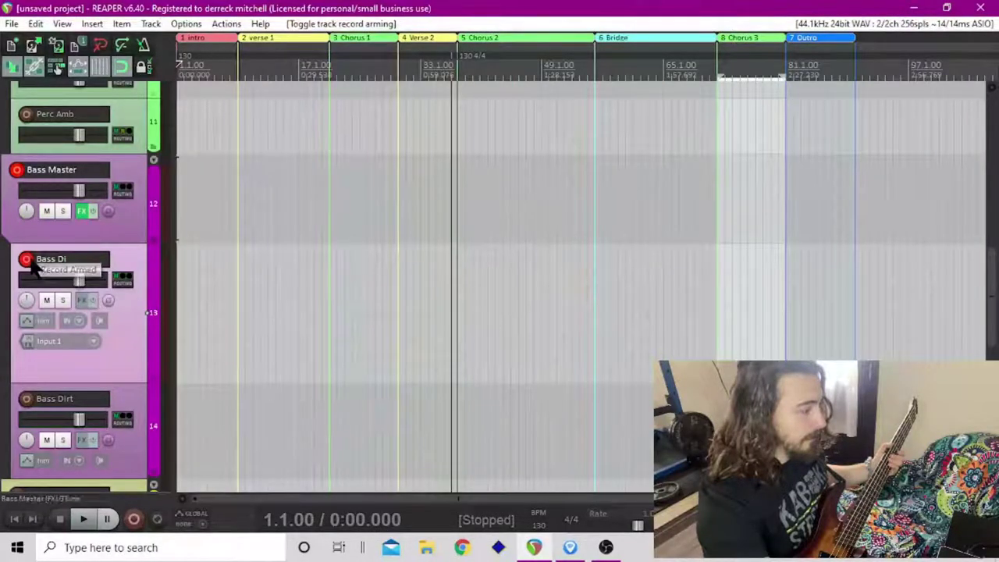
pyautogui.click(82, 210)
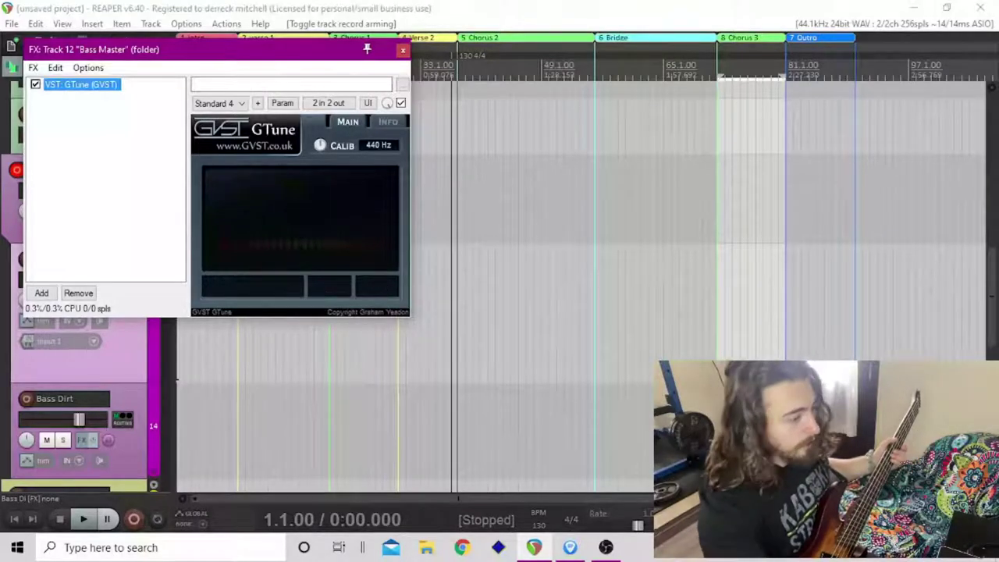
pyautogui.click(403, 49)
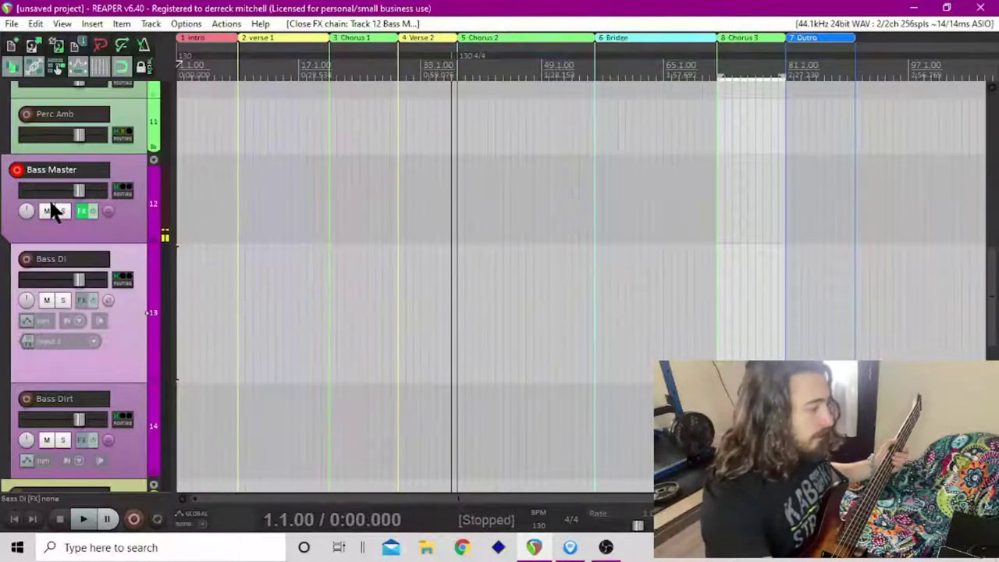
pyautogui.click(16, 192)
pyautogui.click(16, 170)
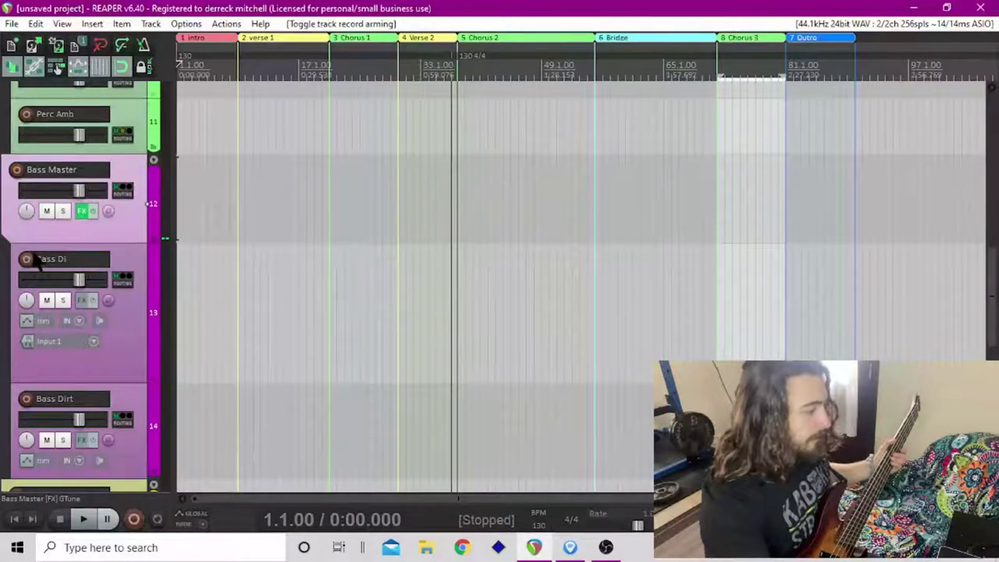
# - Arm the Bass Di track again and add the TSE AUDIO plugin VST: BOD to its effects chain
pyautogui.click(26, 259)
pyautogui.click(85, 299)
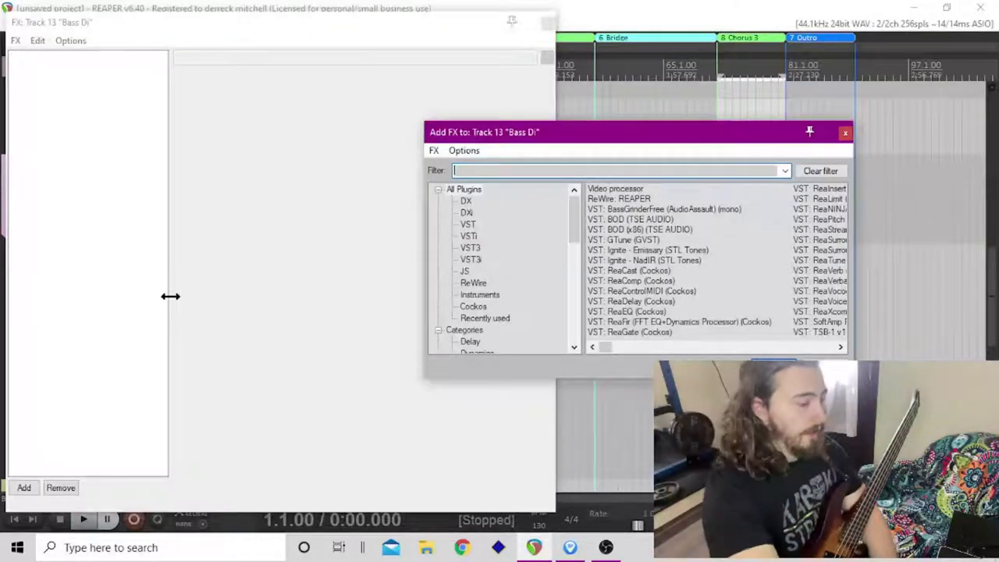
pyautogui.scroll(-7, 488, 251)
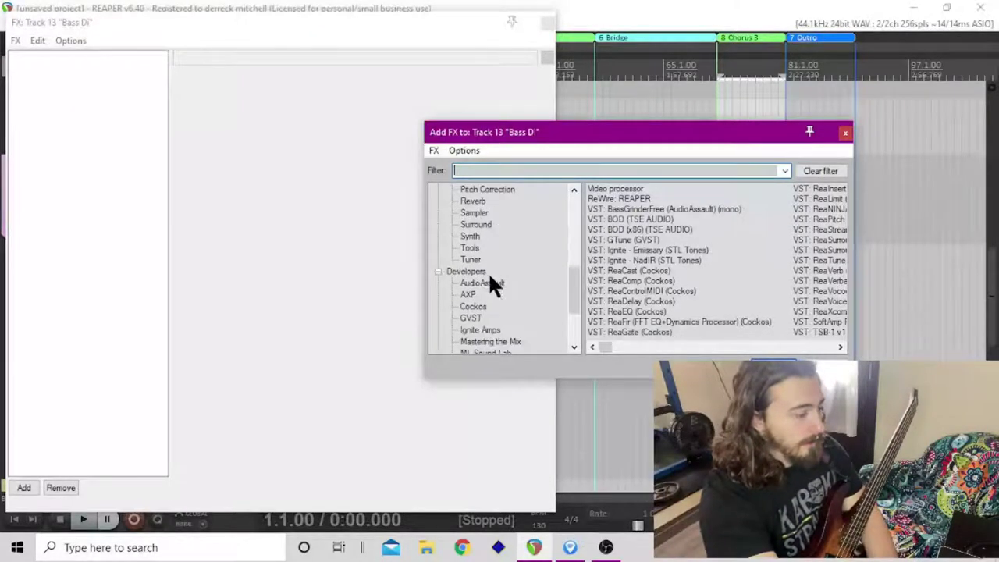
pyautogui.scroll(-2, 496, 277)
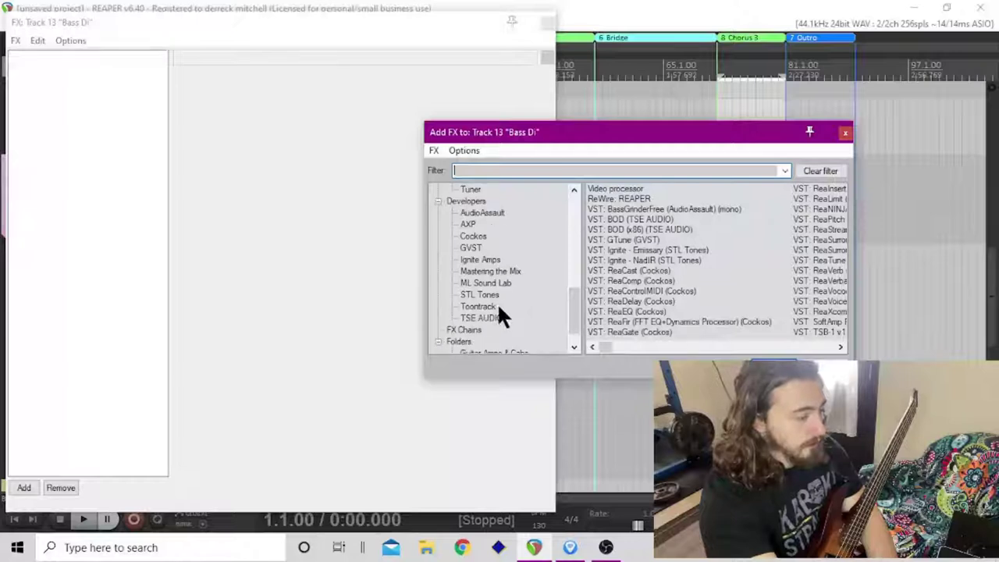
pyautogui.click(490, 314)
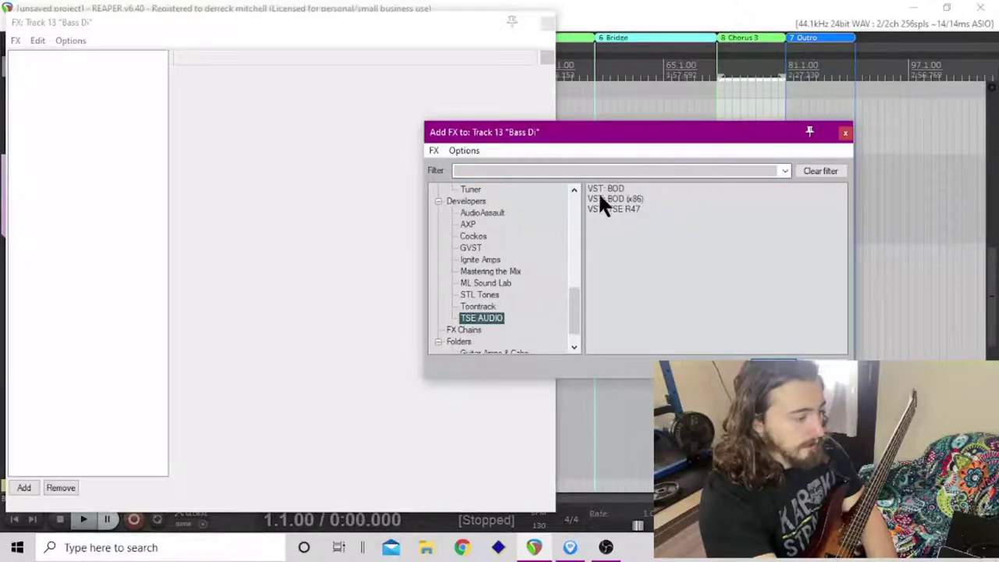
pyautogui.click(598, 187)
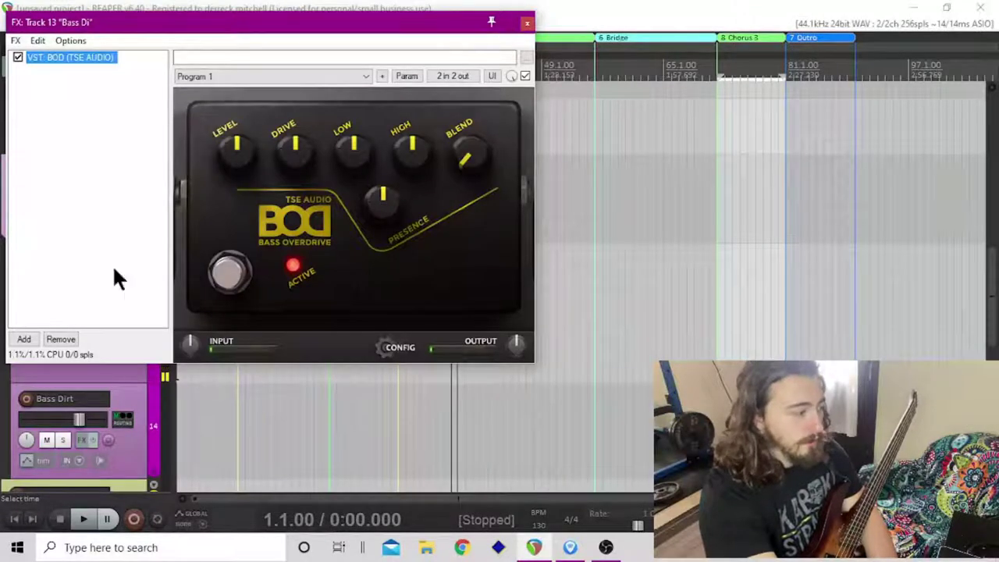
# - Add AudioAssault's BassGrinderFree (mono) amp plugin after BOD in the Bass Di effects chain
pyautogui.click(19, 340)
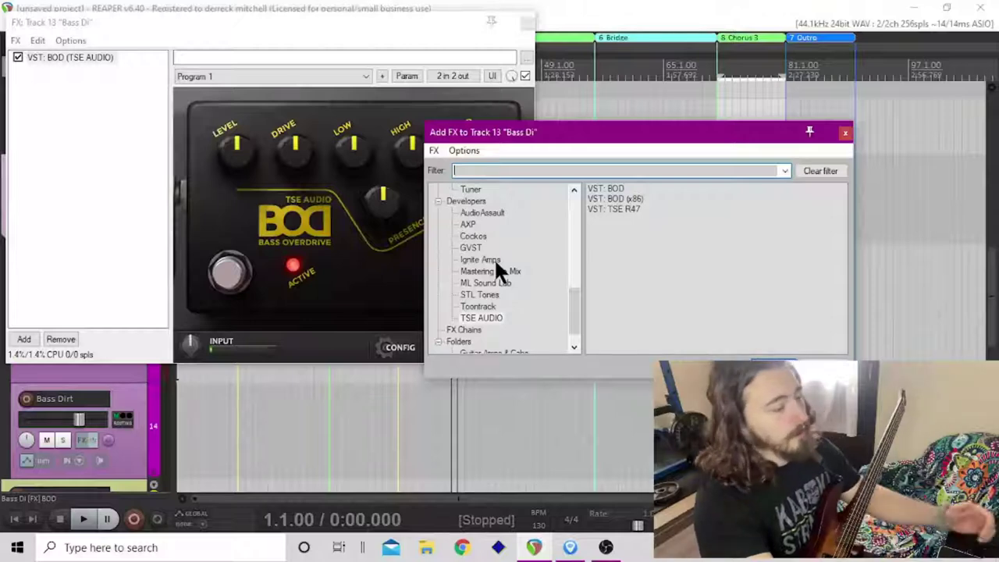
pyautogui.click(490, 213)
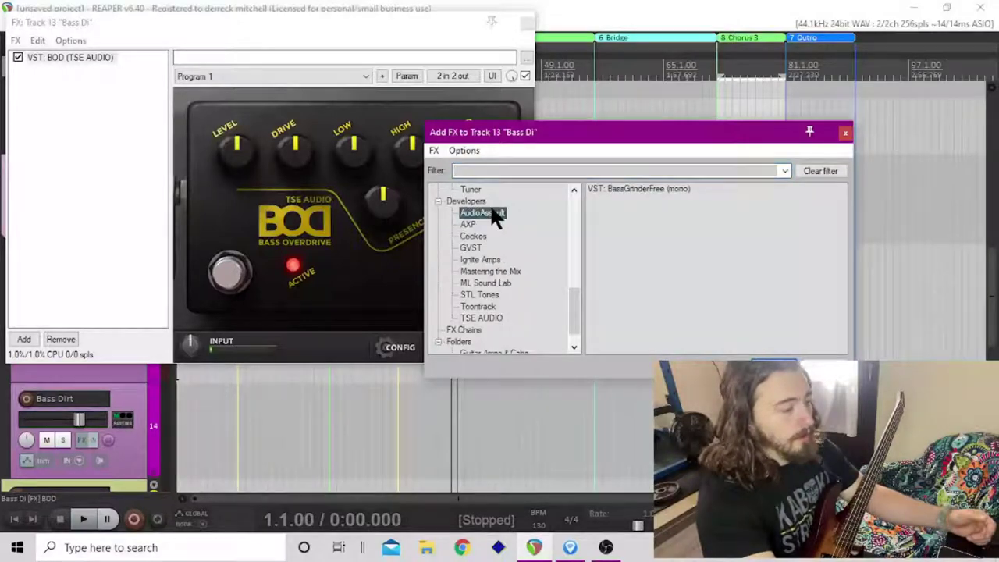
pyautogui.click(663, 189)
pyautogui.click(771, 366)
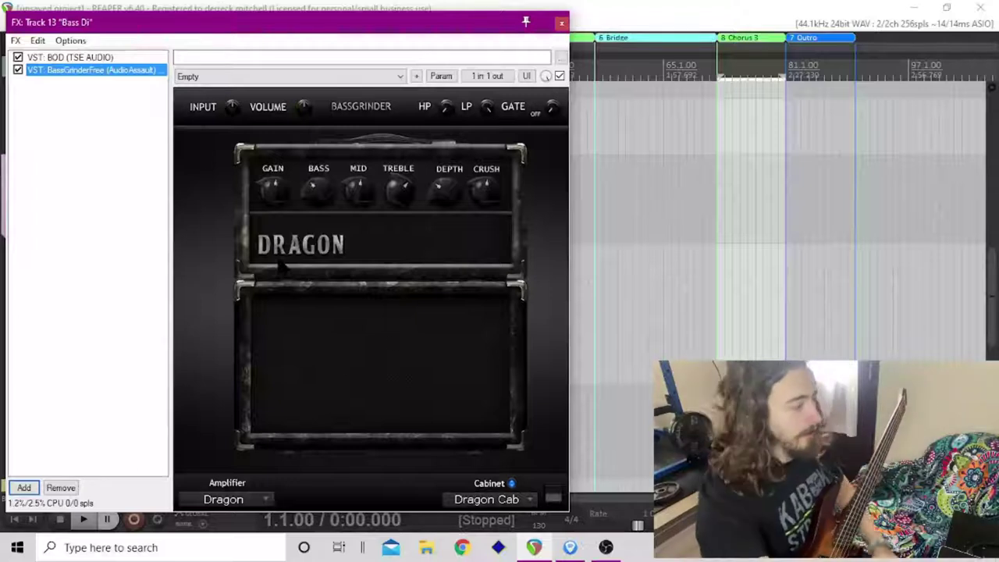
# - Look through the preset lists of the BassGrinderFree amp and the BOD overdrive in the Bass Di chain
pyautogui.click(209, 77)
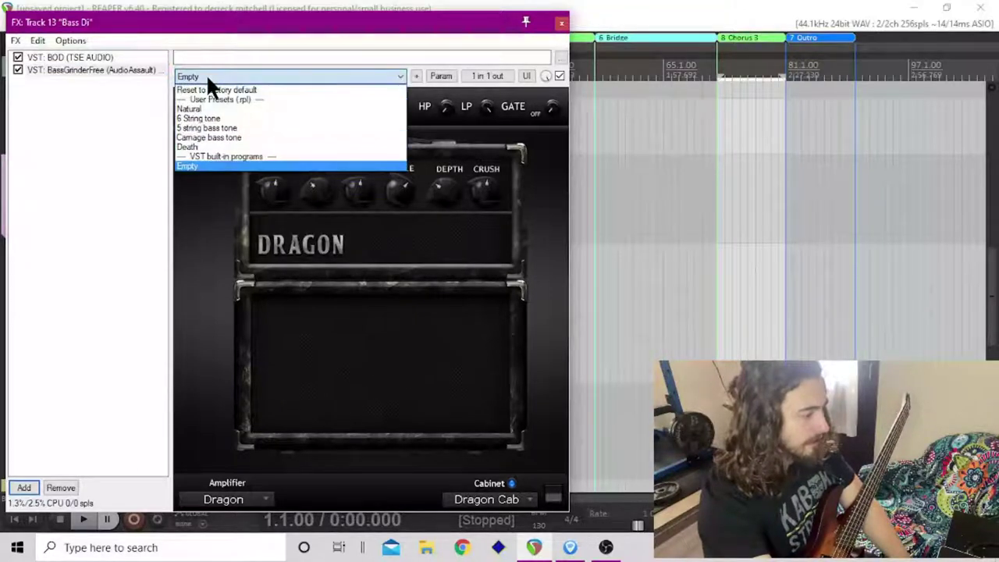
pyautogui.click(130, 153)
pyautogui.click(87, 57)
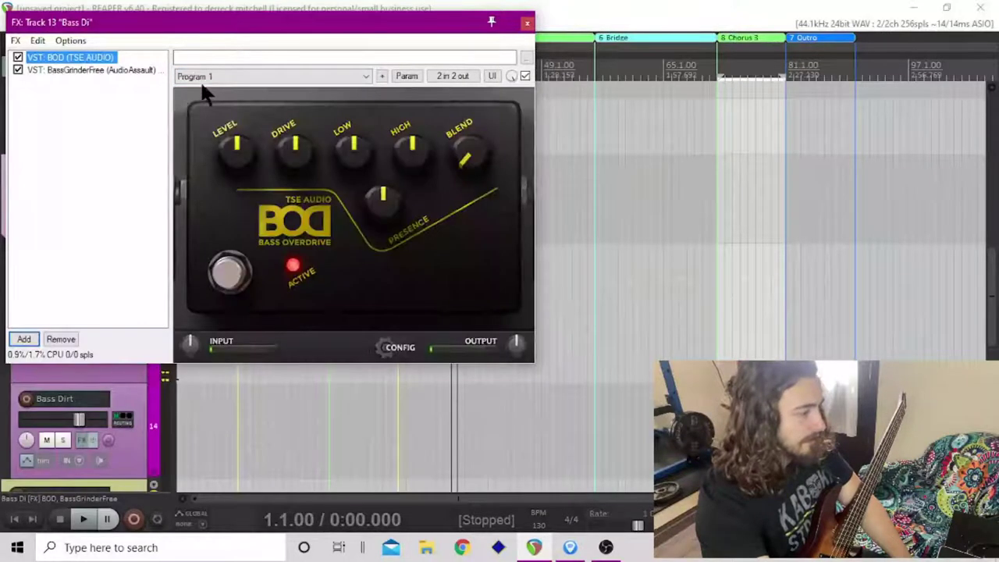
pyautogui.click(207, 76)
pyautogui.click(124, 148)
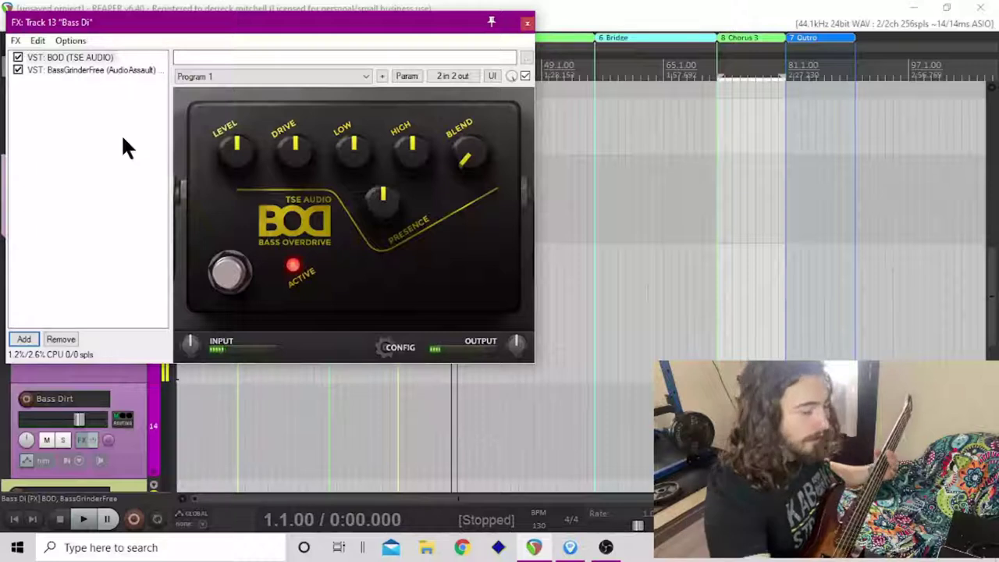
# - Bypass and re-enable BOD to compare the bass tone, and close the Bass Di effects window
pyautogui.click(17, 58)
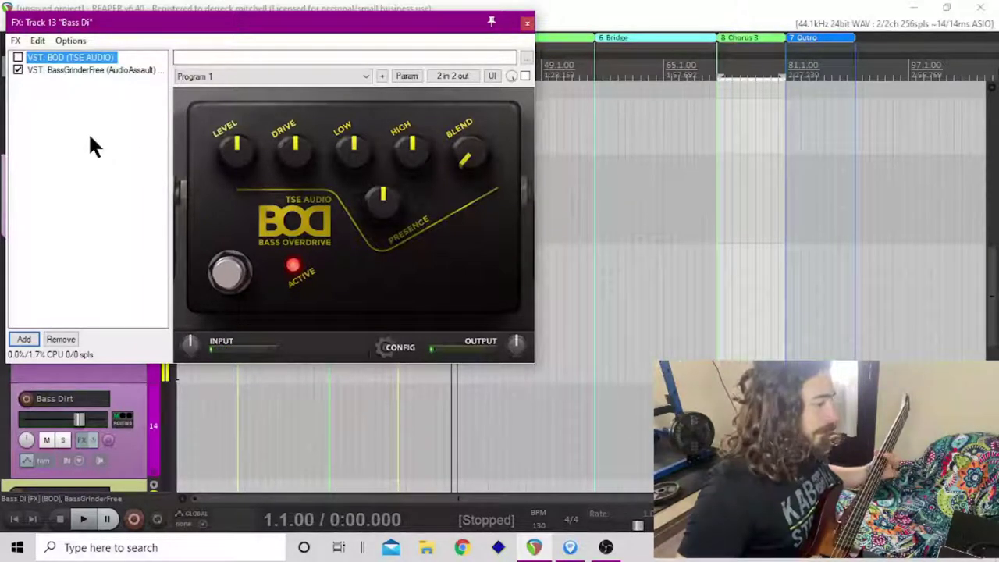
pyautogui.click(18, 57)
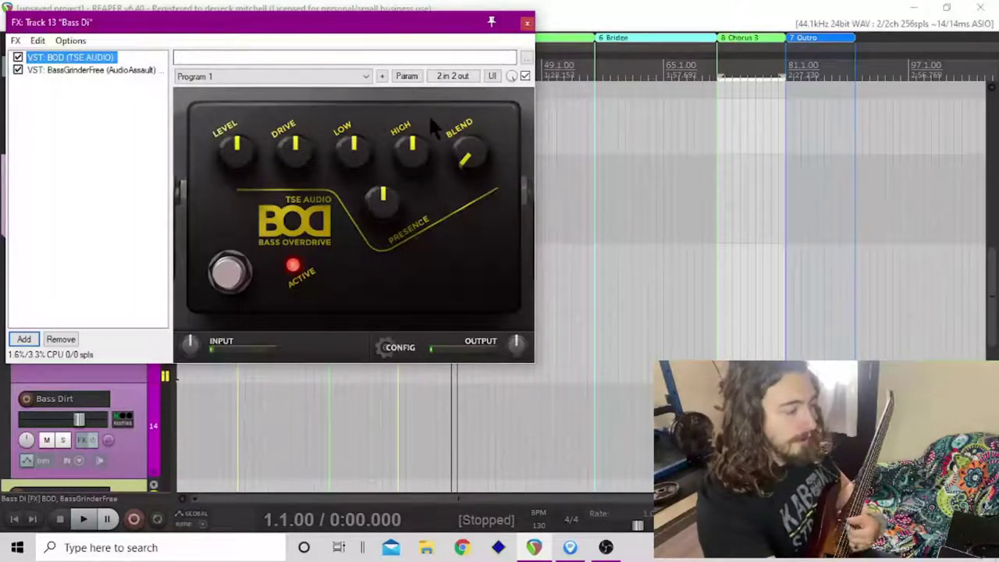
pyautogui.click(527, 27)
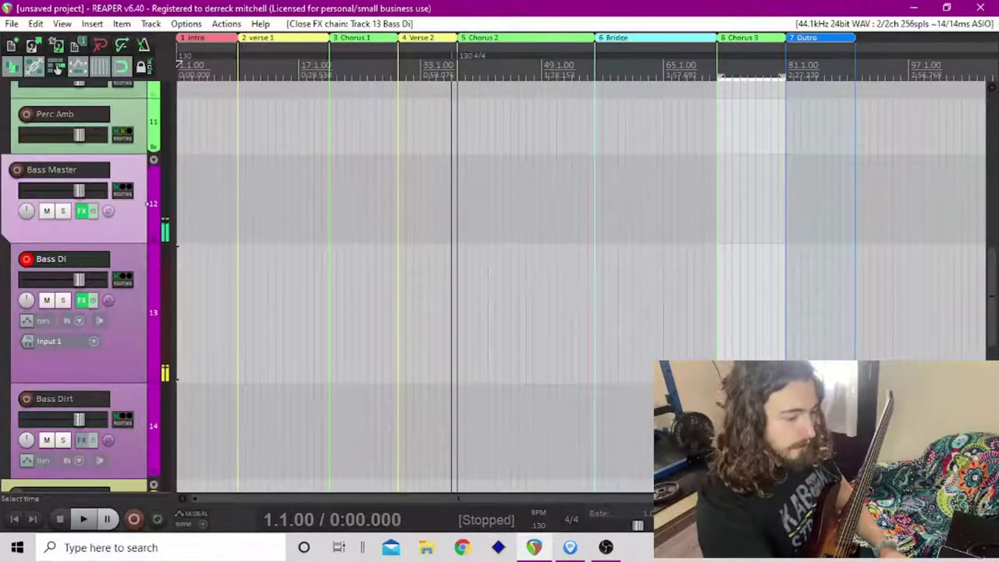
# - Shrink all tracks to fit the whole session in view and enlarge the Drums Midi track's height to show its notes
pyautogui.press('pagedown')
pyautogui.press('pagedown')
pyautogui.press('pagedown')
pyautogui.press('pagedown')
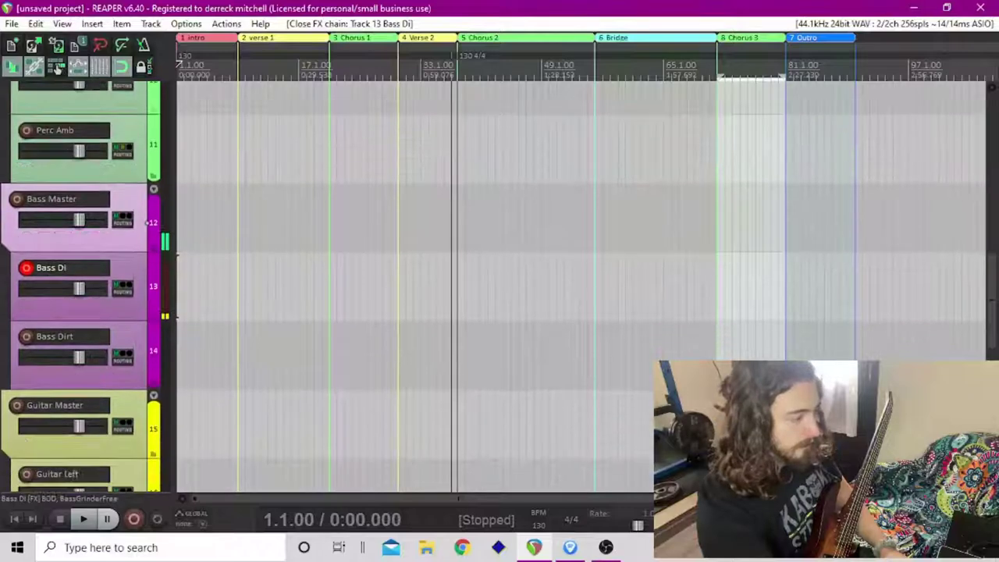
pyautogui.press('pagedown')
pyautogui.press('pagedown')
pyautogui.press('pagedown')
pyautogui.press('pagedown')
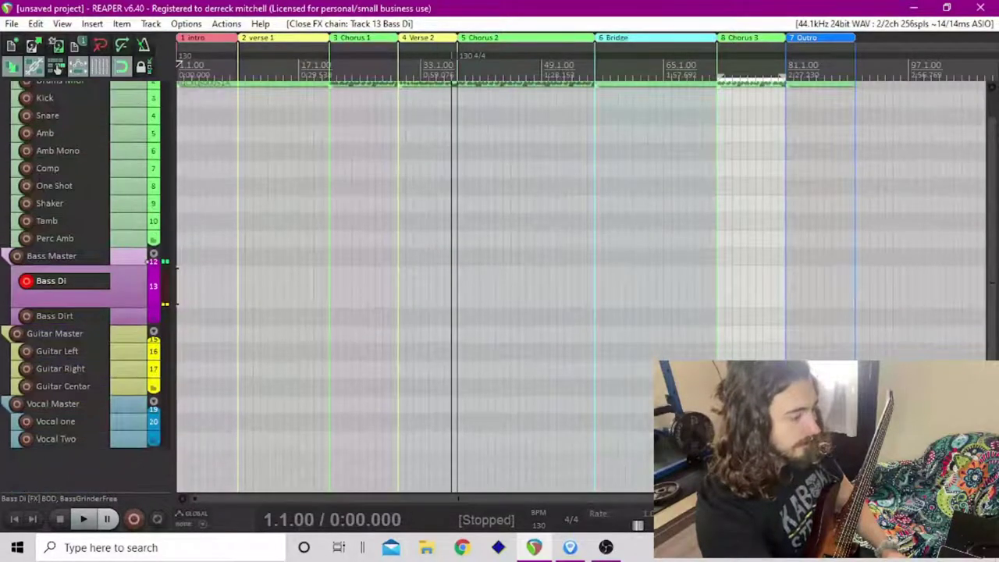
pyautogui.scroll(1, 959, 270)
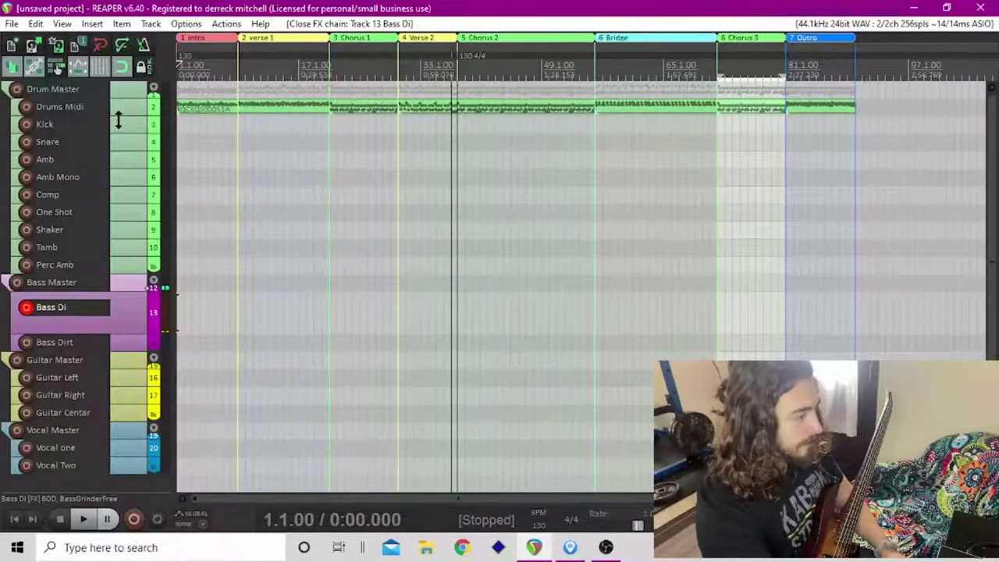
pyautogui.moveTo(119, 117); pyautogui.dragTo(129, 257)
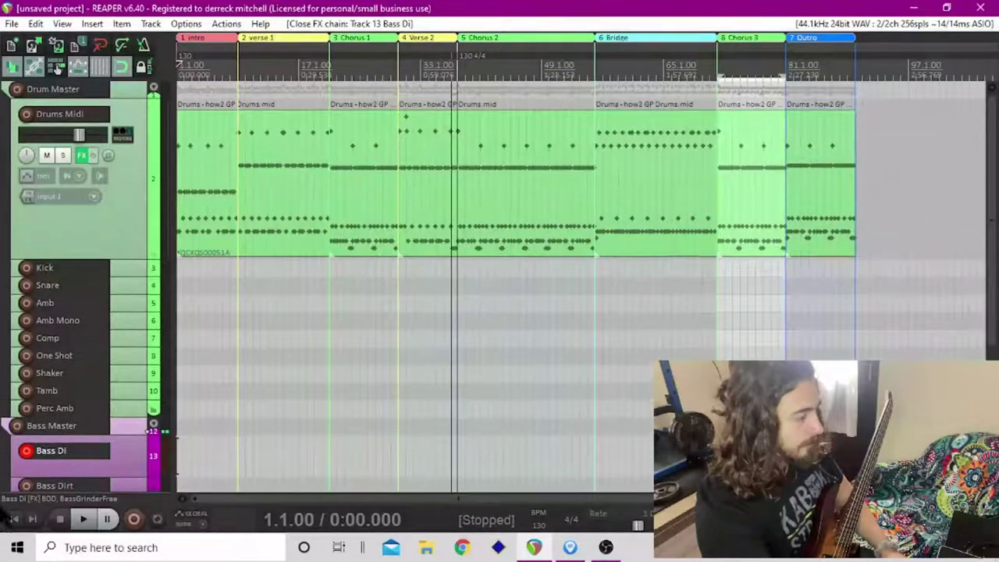
# - Play the drum intro from the start of the project for a few measures and stop
pyautogui.scroll(6, 351, 372)
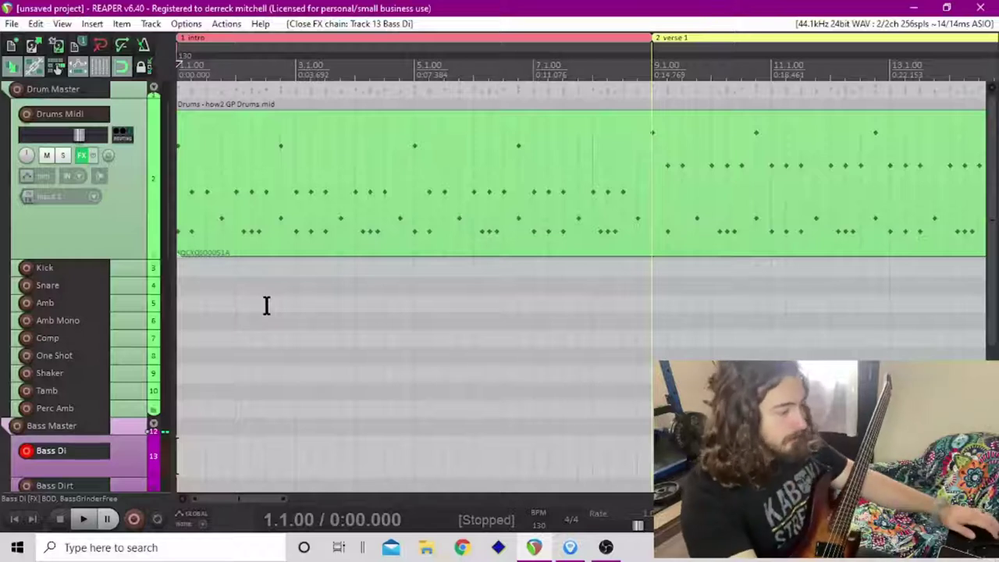
pyautogui.press('space')
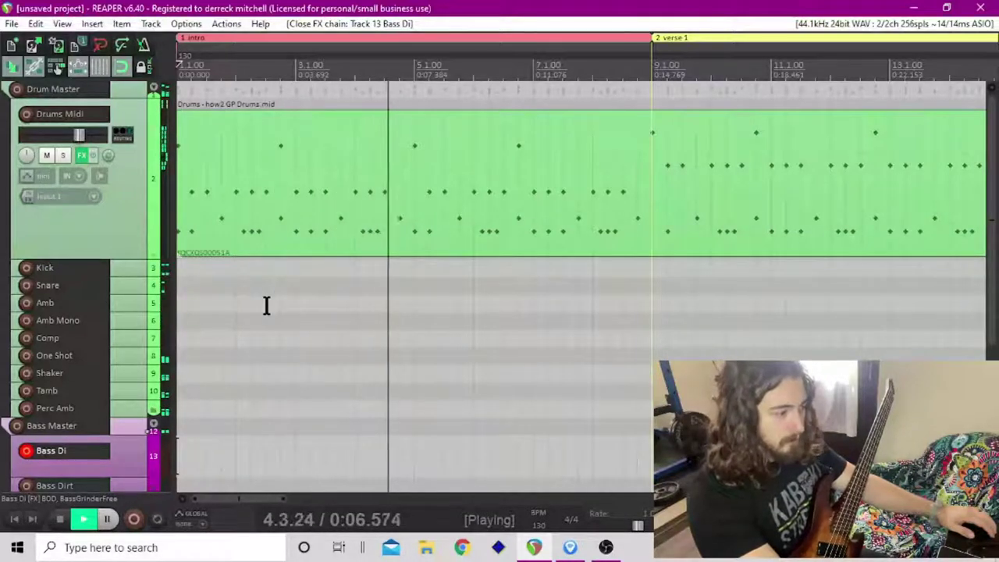
pyautogui.press('space')
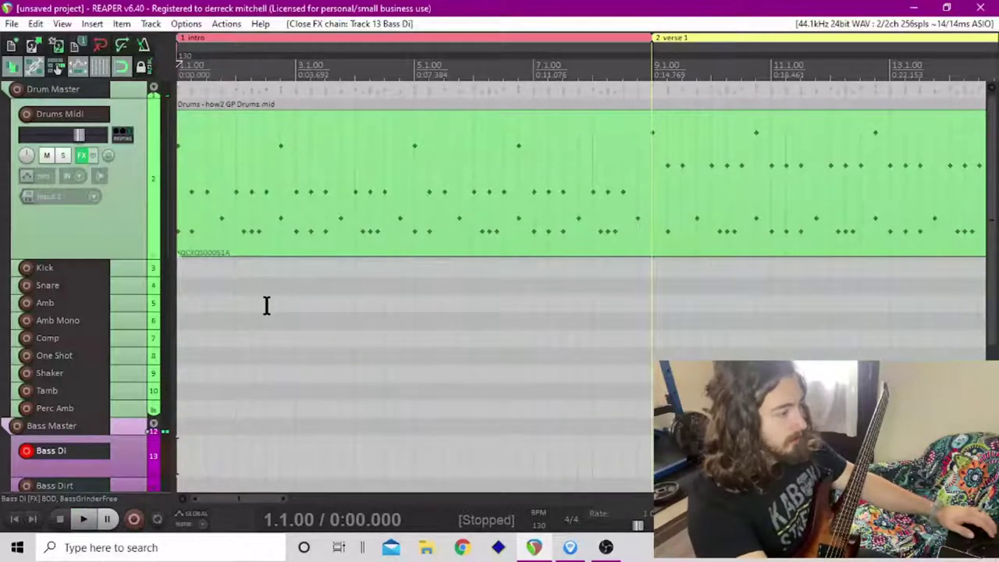
# - Enable the metronome and review its count-in and pre-roll settings for recording
pyautogui.rightClick(144, 44)
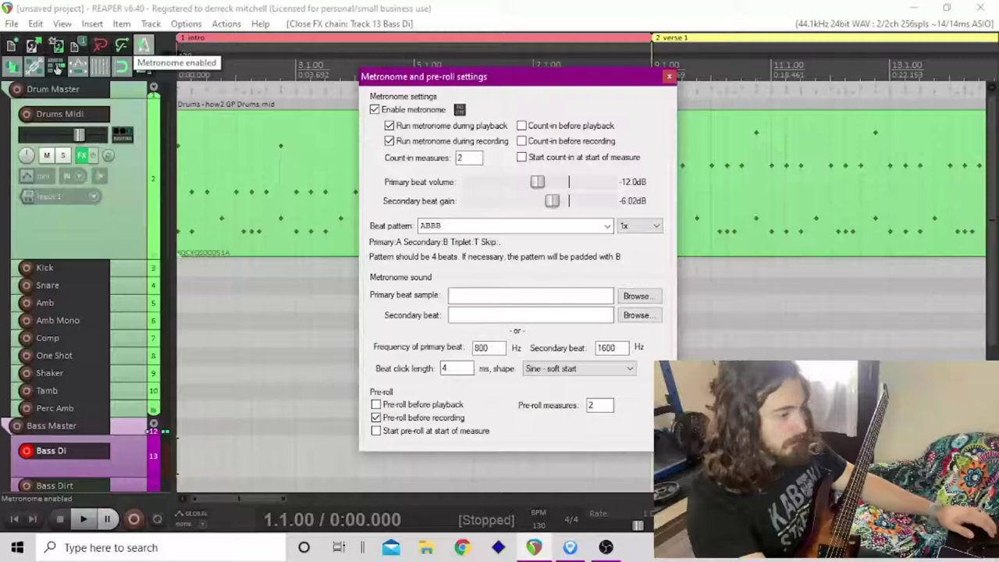
pyautogui.click(563, 141)
pyautogui.click(669, 76)
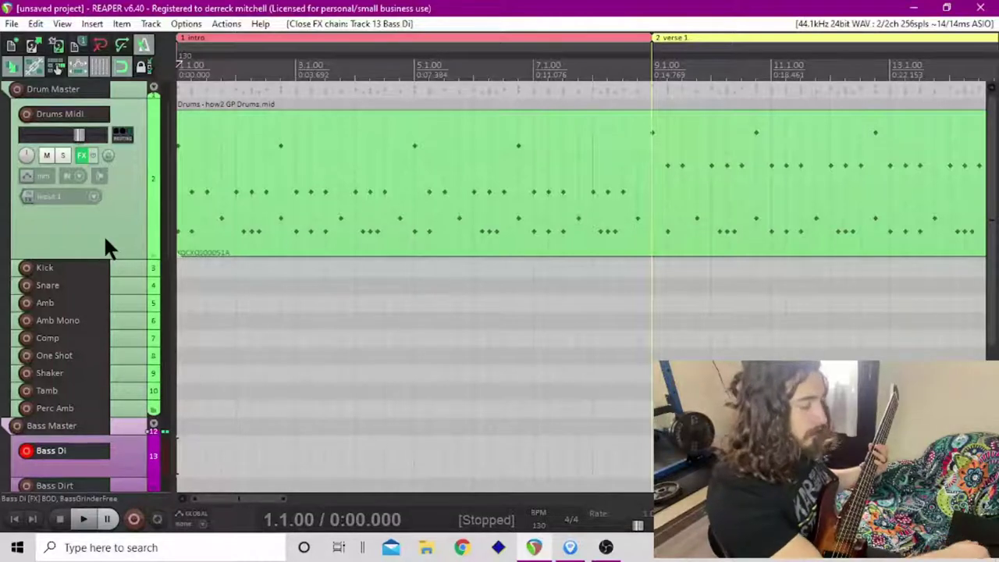
# - Record a trial bass take on Bass Di over the drum intro, stop it, and delete the recorded file
pyautogui.hotkey('ctrl', 'r')
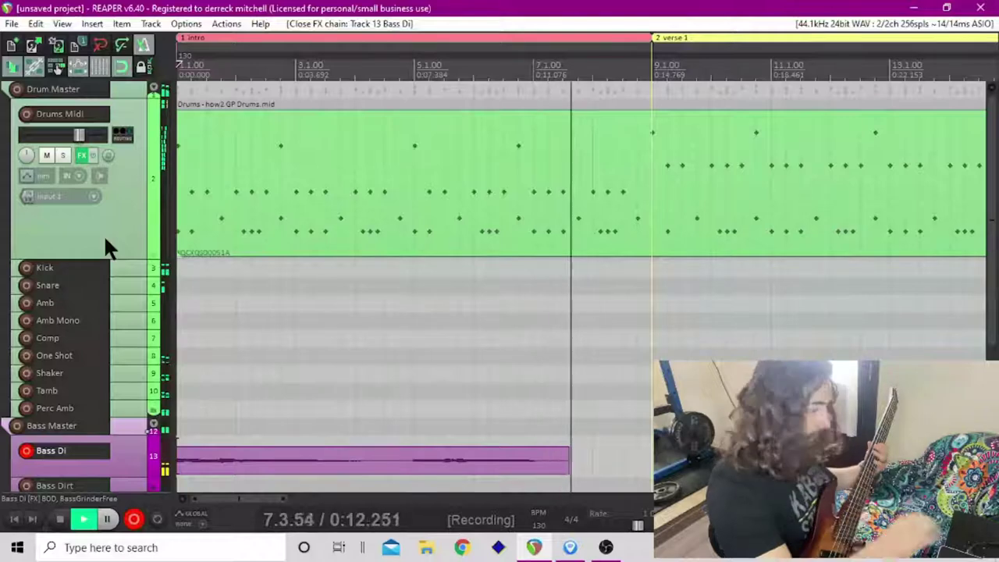
pyautogui.press('space')
pyautogui.press('Tab')
pyautogui.press('Tab')
pyautogui.press('Tab')
pyautogui.press('Return')
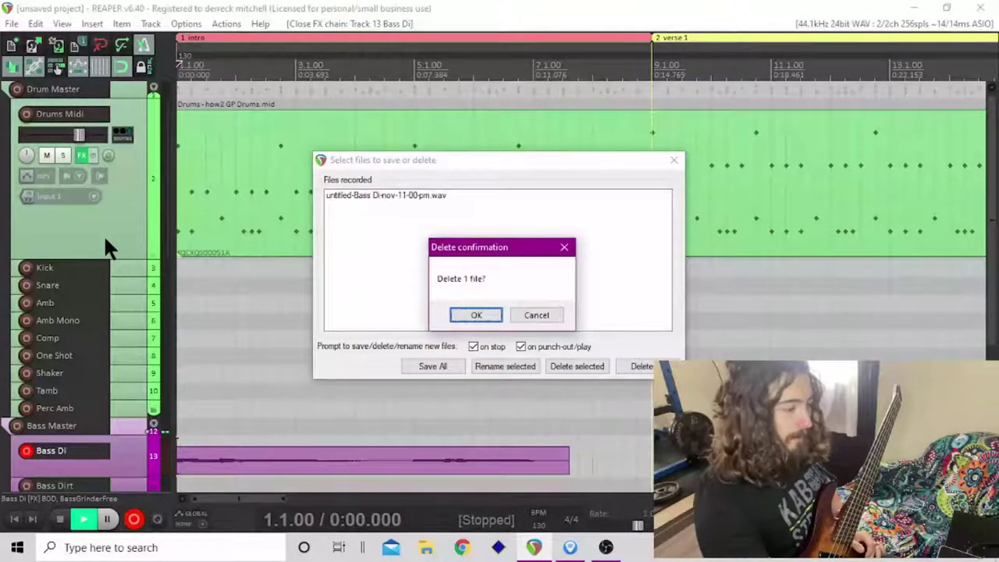
pyautogui.press('Return')
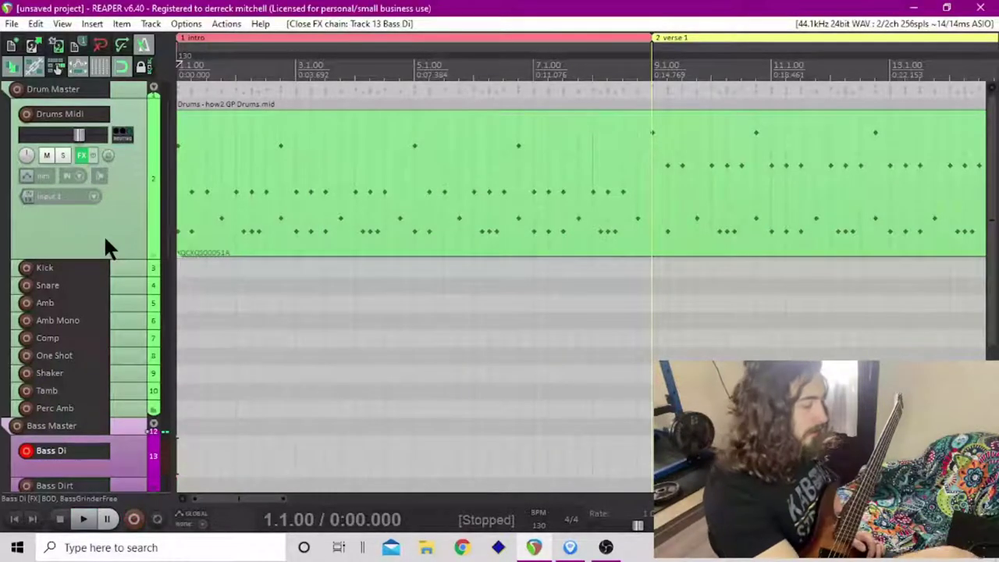
pyautogui.hotkey('ctrl', 'r')
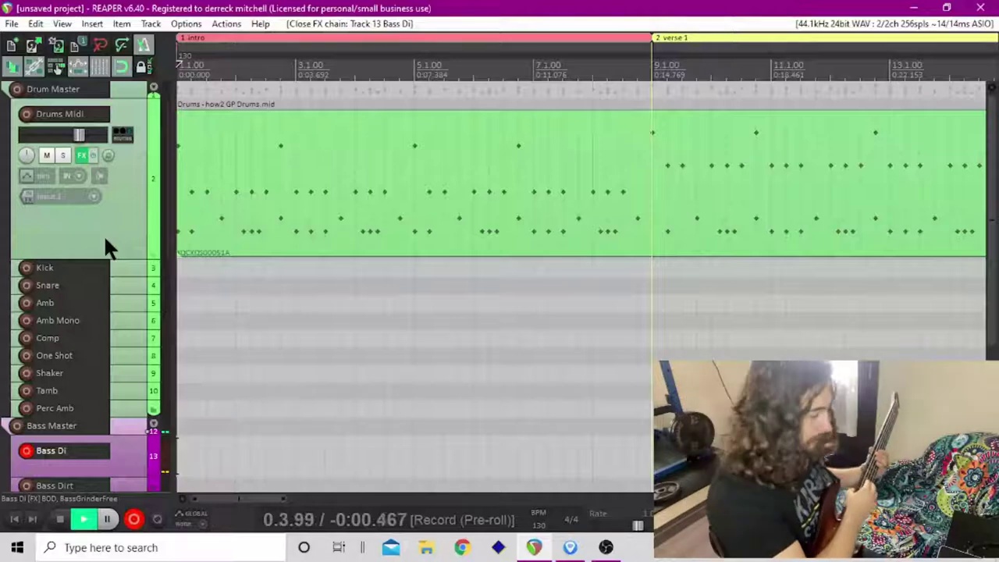
pyautogui.press('space')
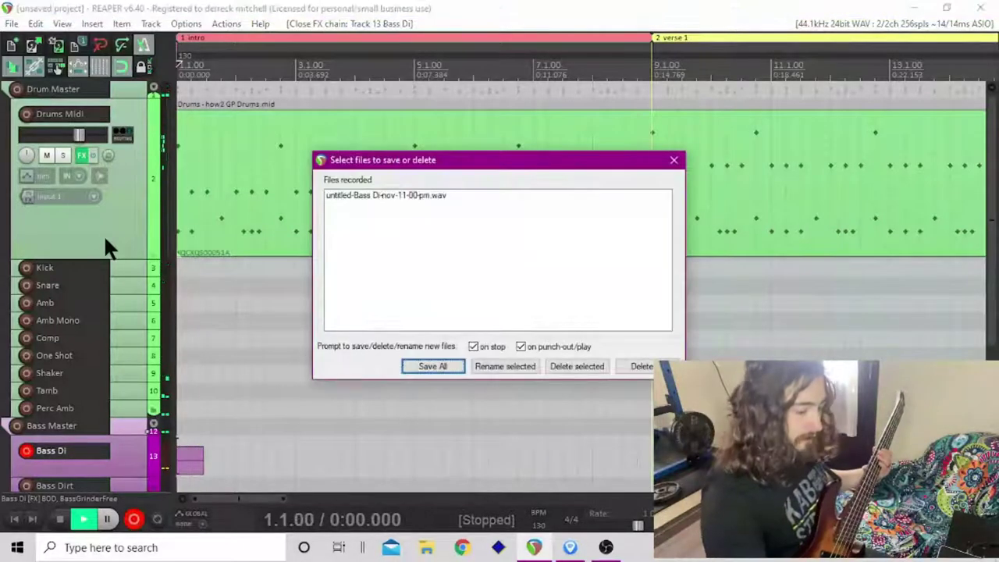
pyautogui.press('Tab')
pyautogui.press('Tab')
pyautogui.press('Tab')
pyautogui.press('Return')
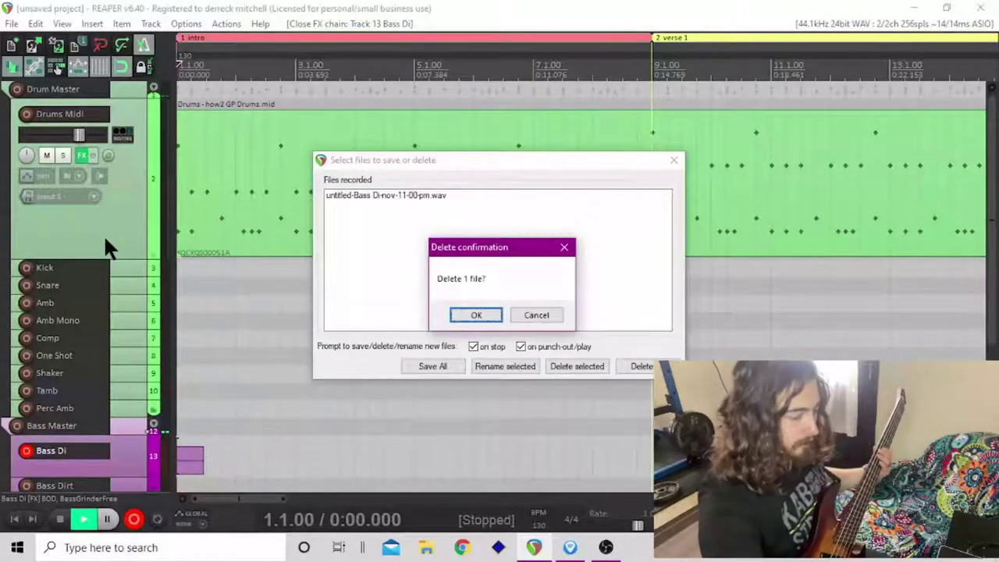
pyautogui.press('Return')
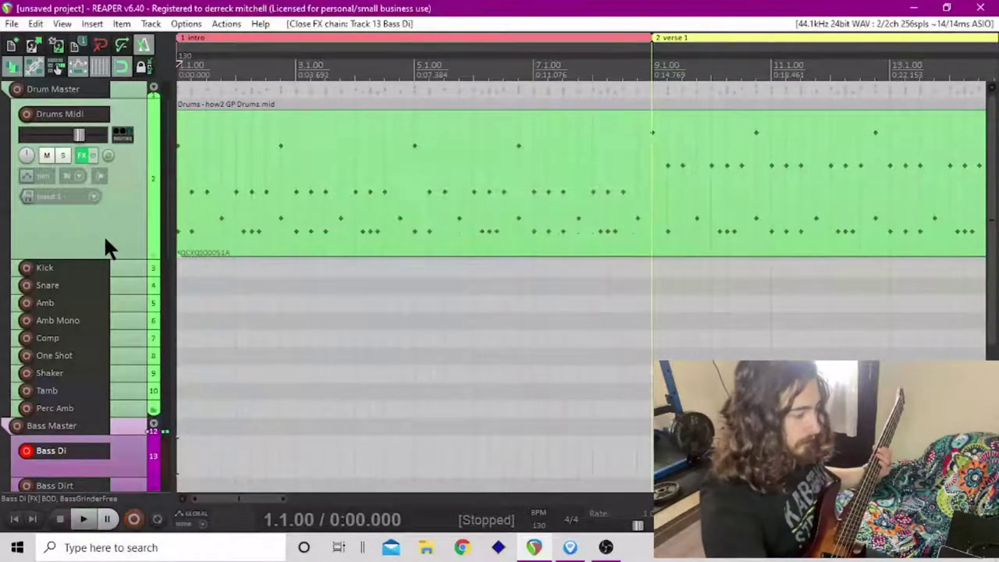
# - Turn on the metronome's count-in before recording, set it to 1 measure, and check the saved settings
pyautogui.rightClick(142, 52)
pyautogui.click(520, 141)
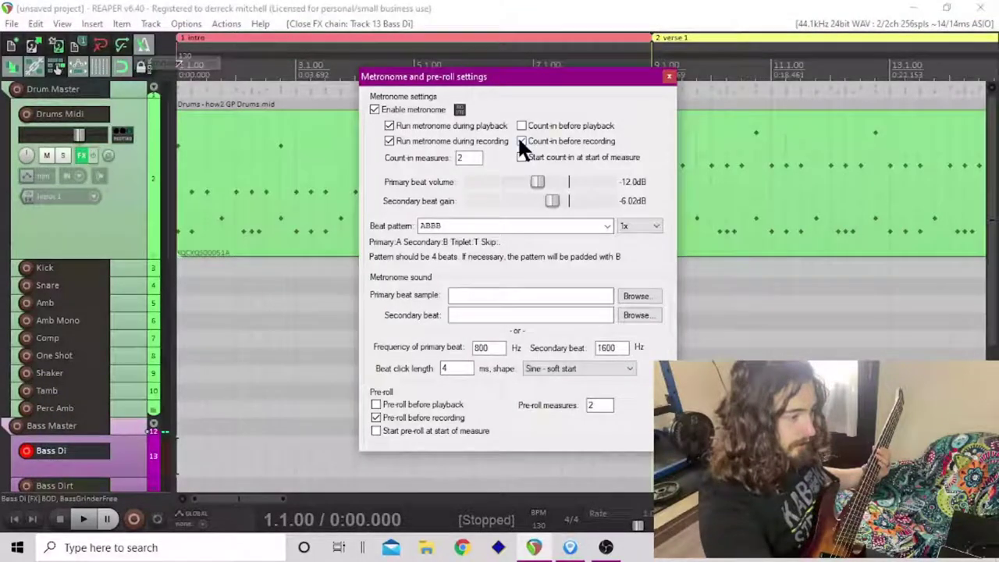
pyautogui.click(467, 157)
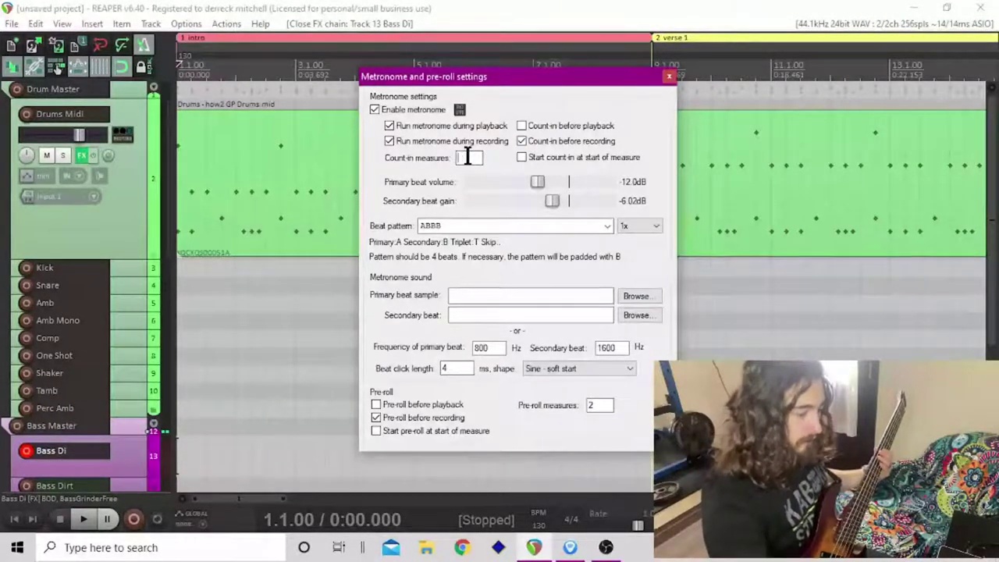
pyautogui.press('BackSpace')
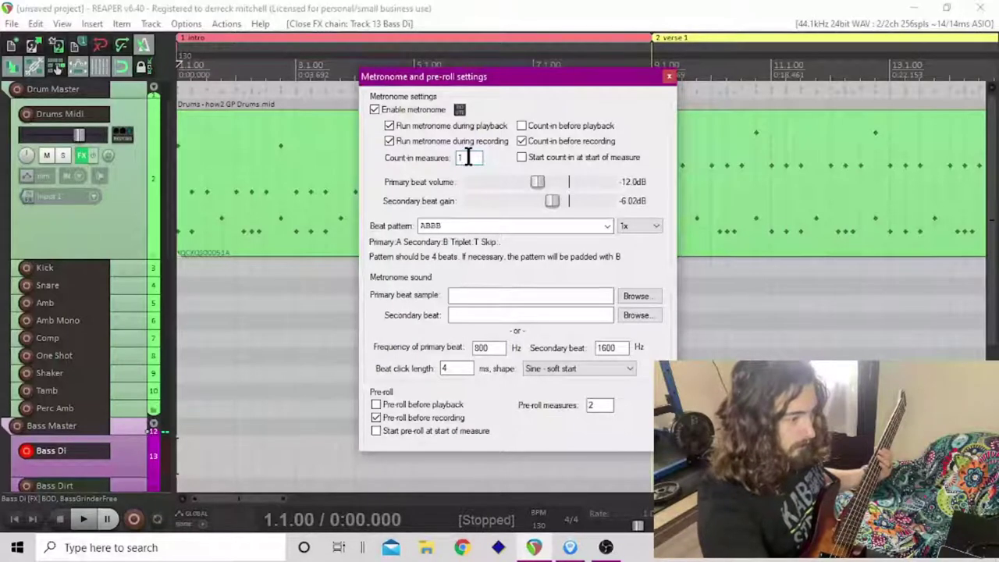
pyautogui.click(669, 76)
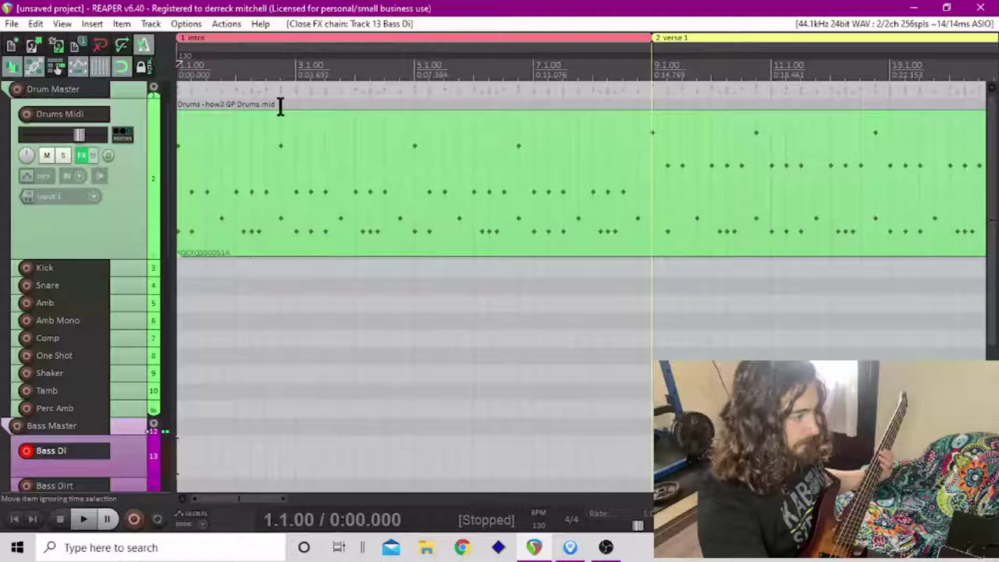
pyautogui.rightClick(143, 43)
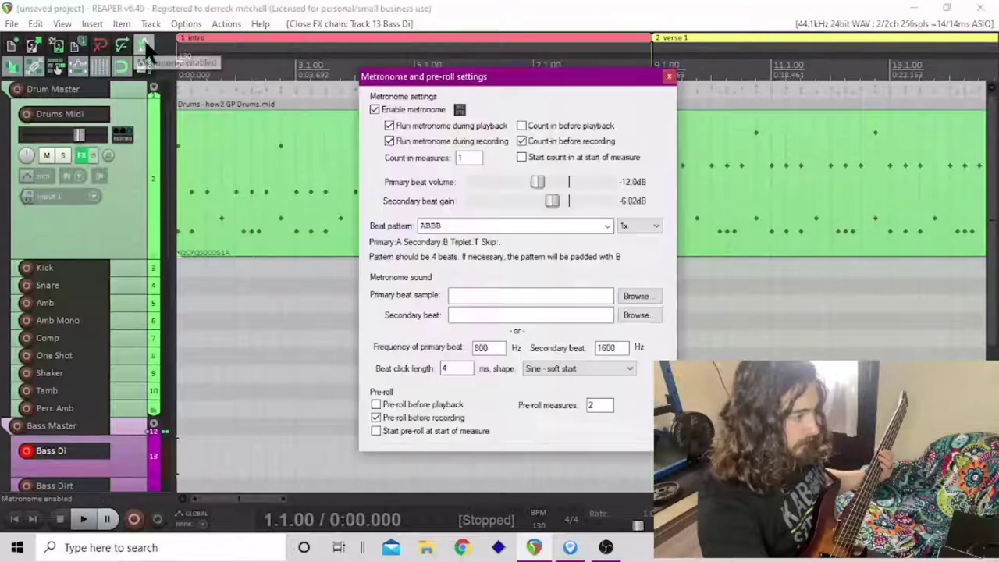
pyautogui.click(669, 76)
# - Record a bass take on Bass Di through the full intro, stop just into verse 1, and save the file
pyautogui.click(133, 519)
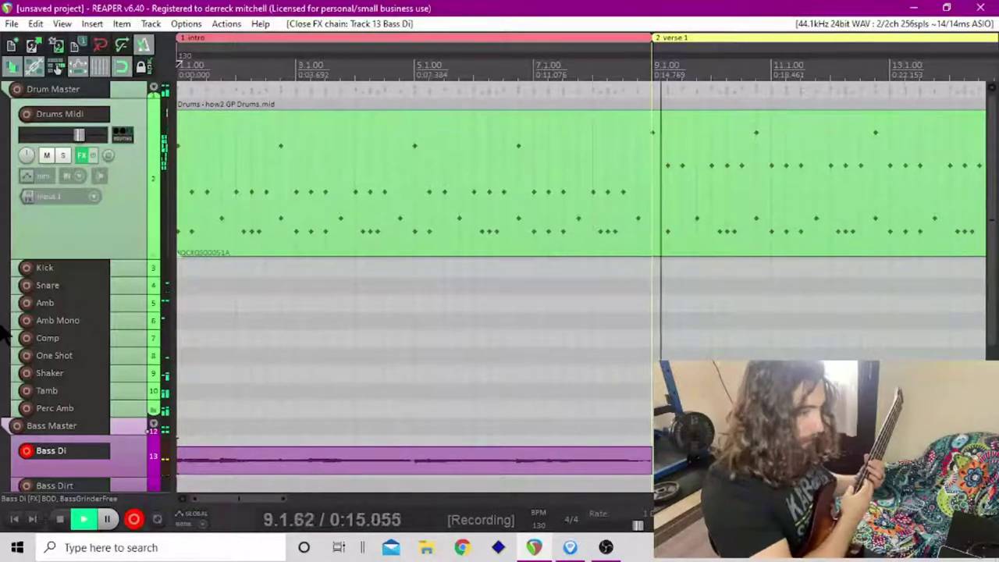
pyautogui.press('space')
pyautogui.press('Return')
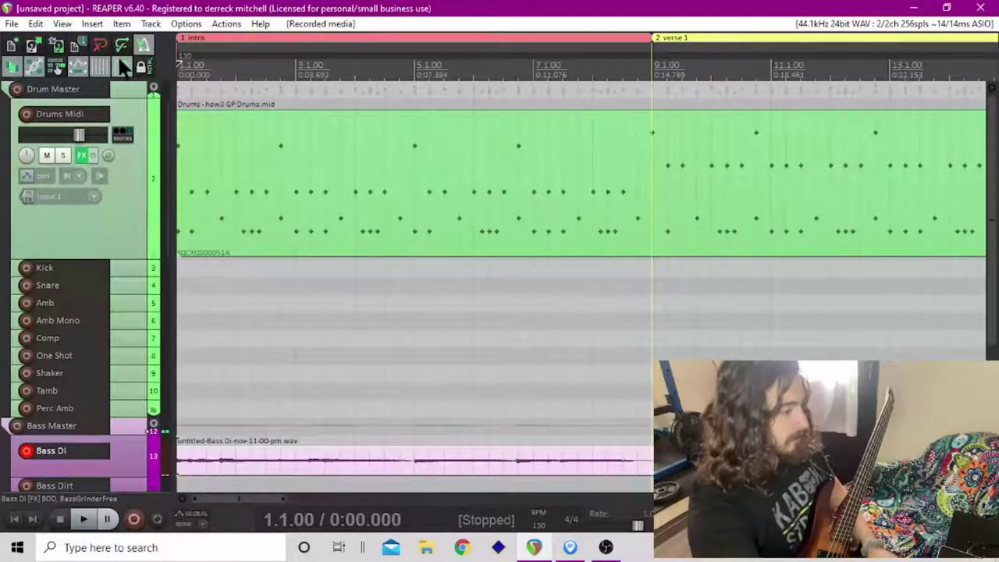
# - Move the Bass Di track beneath Bass Dirt as its child and increase its height to show the recorded waveform
pyautogui.scroll(-1, 3, 328)
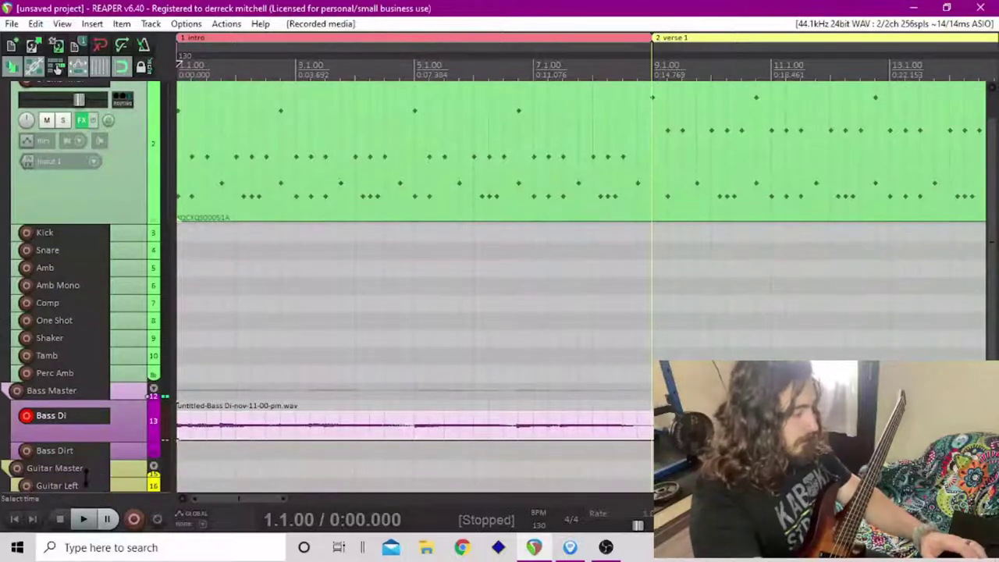
pyautogui.moveTo(112, 434); pyautogui.dragTo(113, 448)
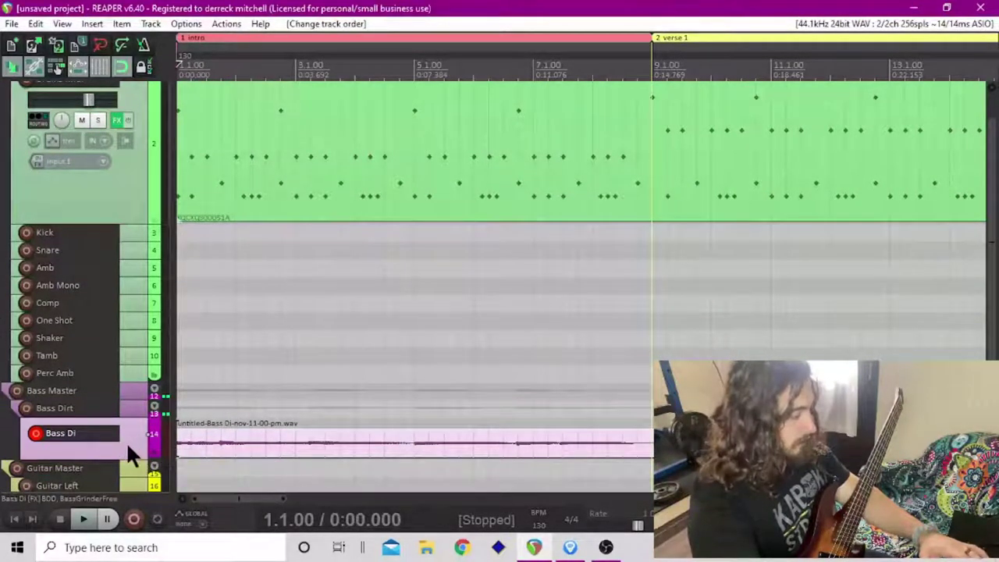
pyautogui.moveTo(125, 459); pyautogui.dragTo(125, 492)
# - Play back the recorded bass intro with the drums and disarm the Bass Di track while examining its waveform
pyautogui.press('space')
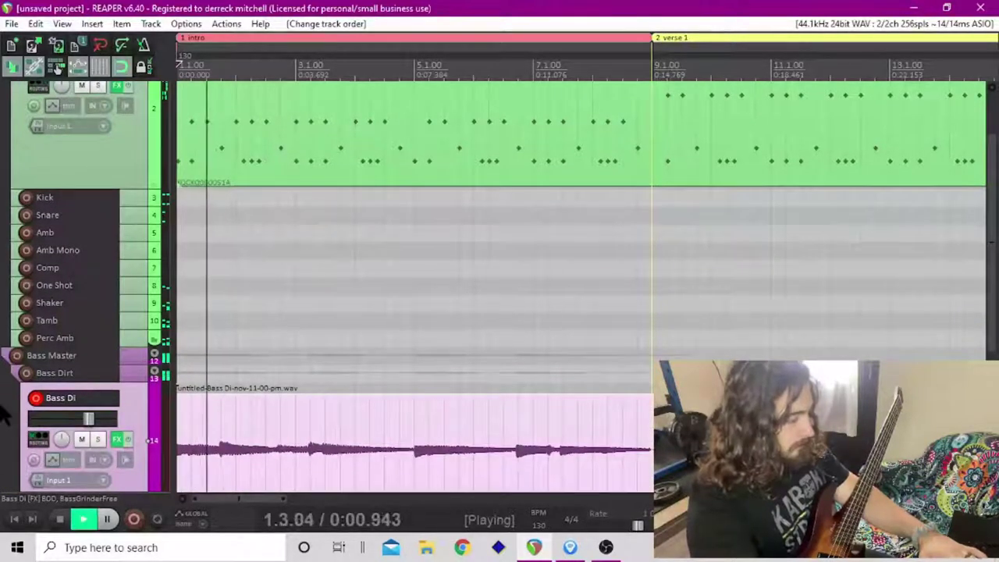
pyautogui.scroll(-1, 4, 414)
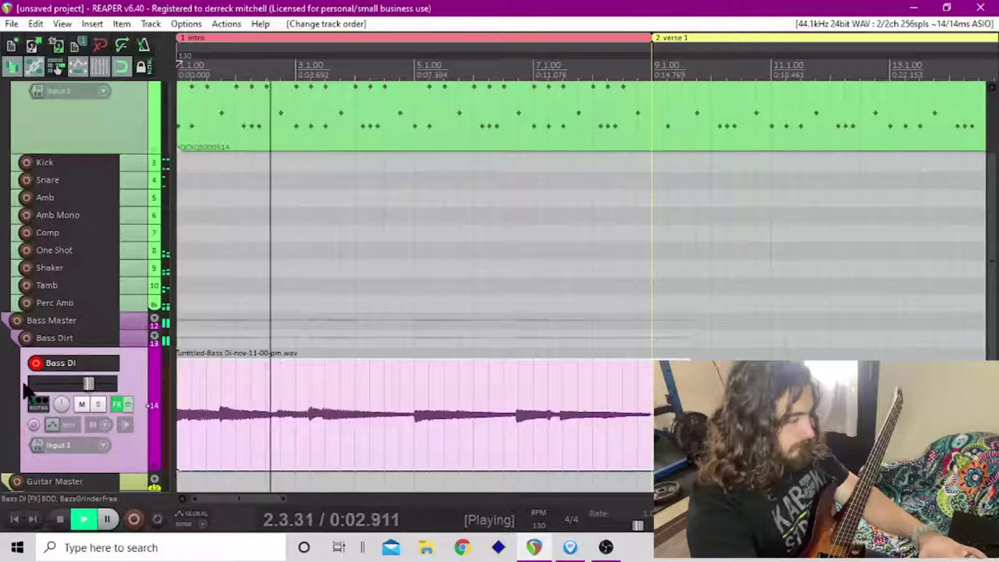
pyautogui.click(36, 364)
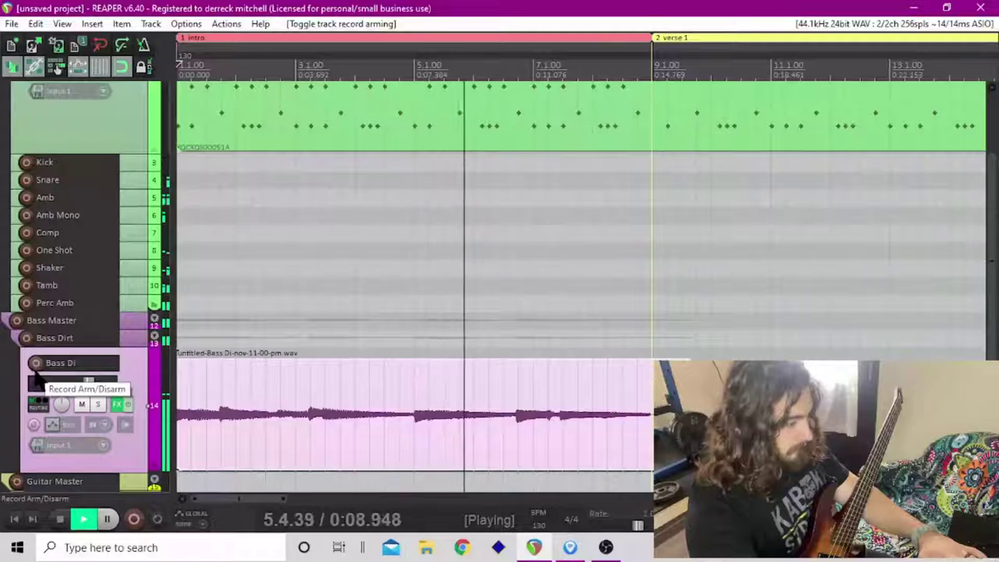
pyautogui.scroll(3, 445, 438)
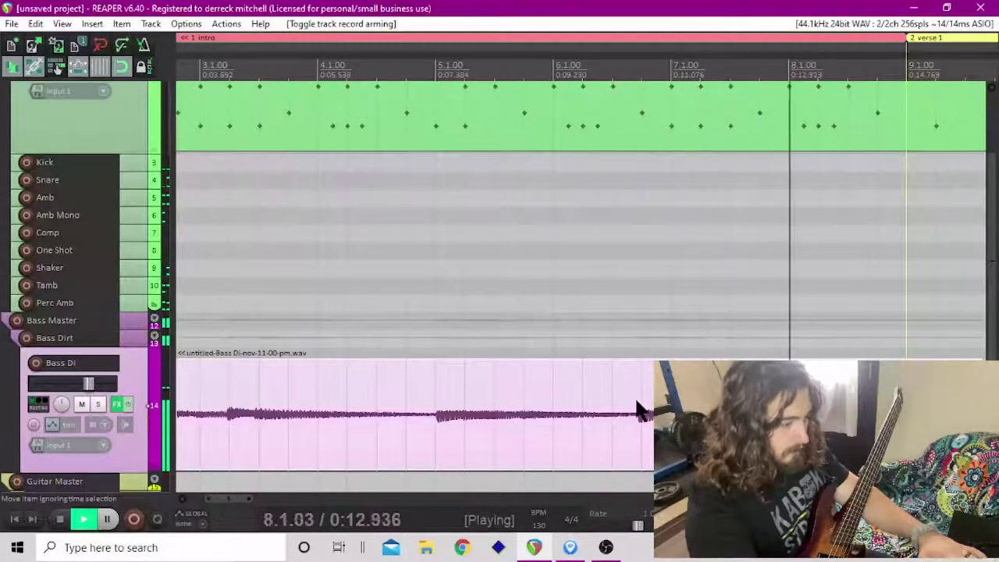
# - Stop playback and trim the end of the recorded Bass Di take at 9.2.00, just inside verse 1
pyautogui.scroll(-2, 387, 441)
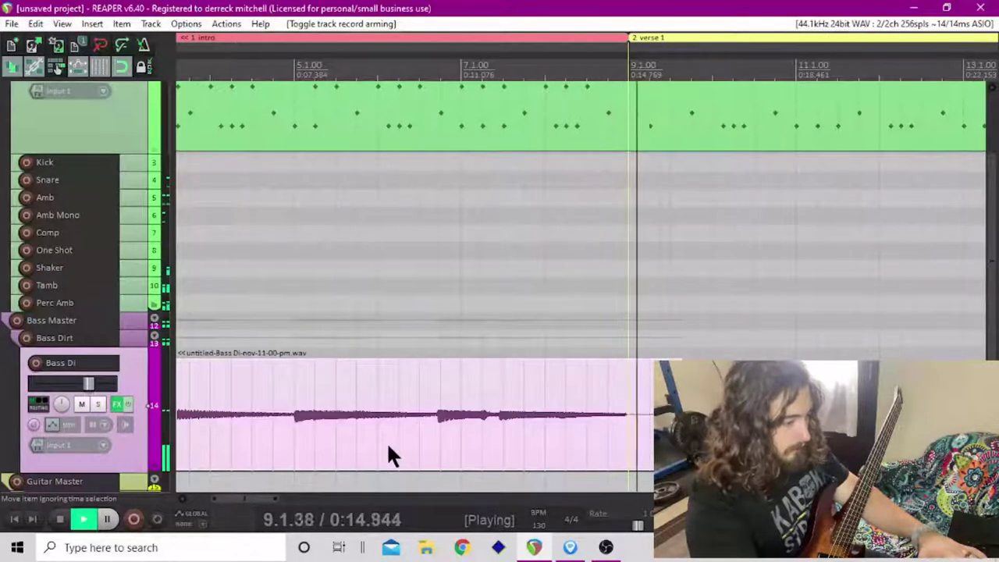
pyautogui.press('space')
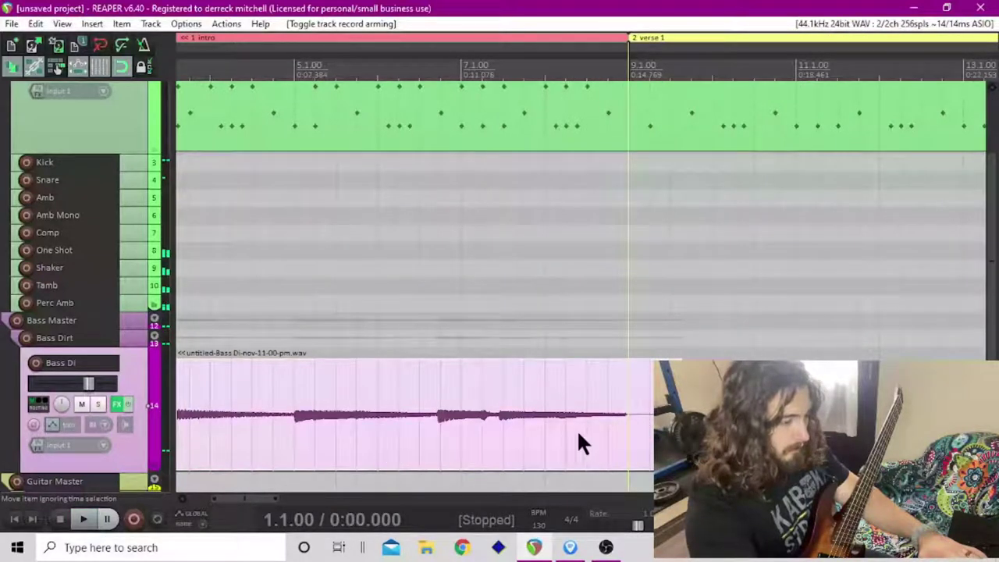
pyautogui.click(647, 426)
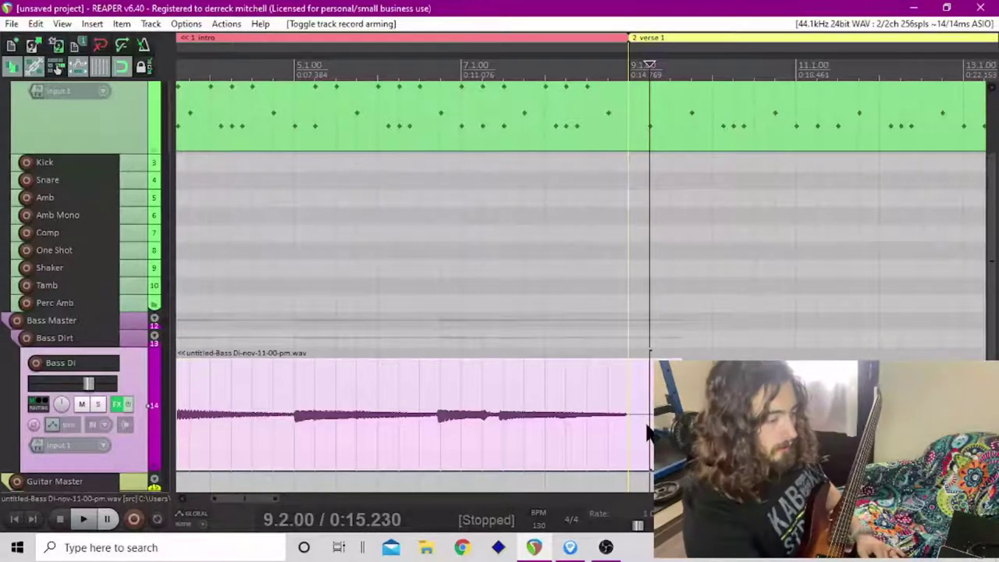
pyautogui.click(646, 425)
pyautogui.press('s')
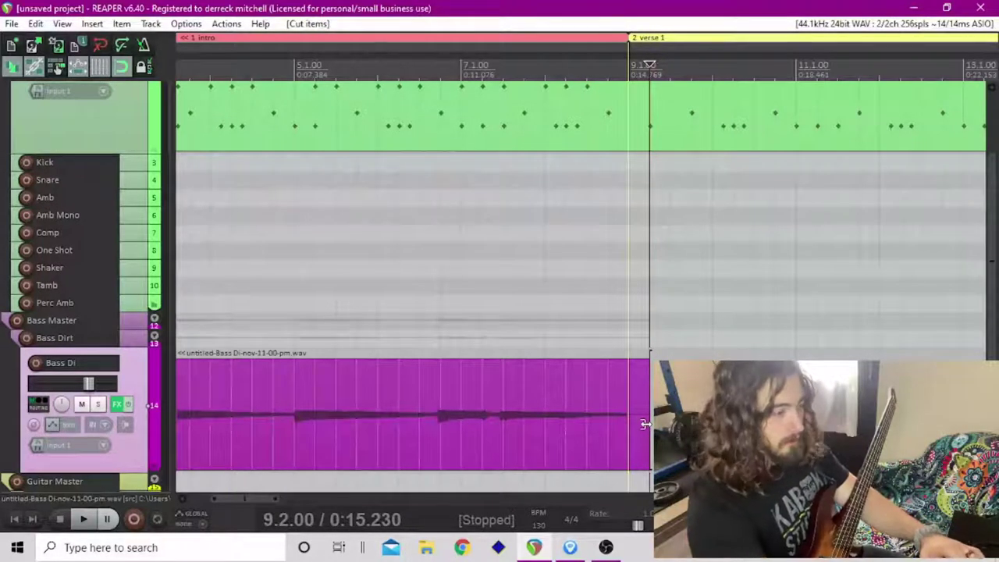
# - Enable the metronome and pre-roll before recording with 1 pre-roll measure, and record-arm the Bass Di track
pyautogui.rightClick(142, 44)
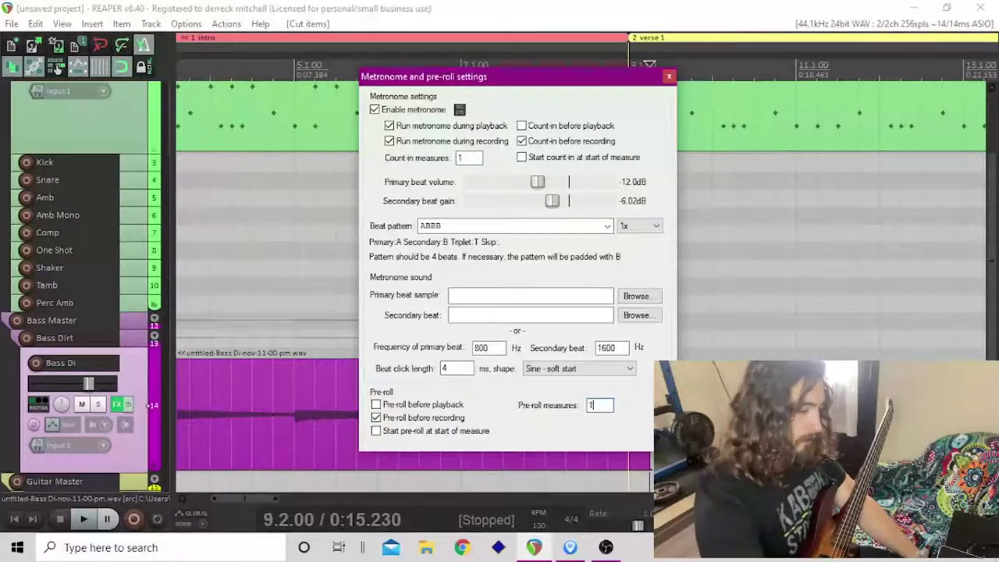
pyautogui.press('Return')
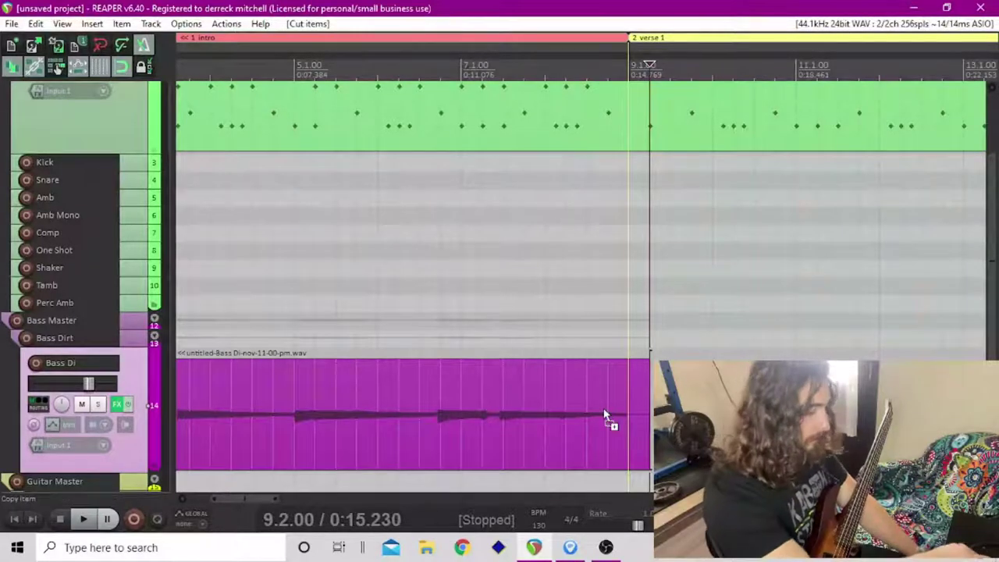
pyautogui.hotkey('ctrl', 'r')
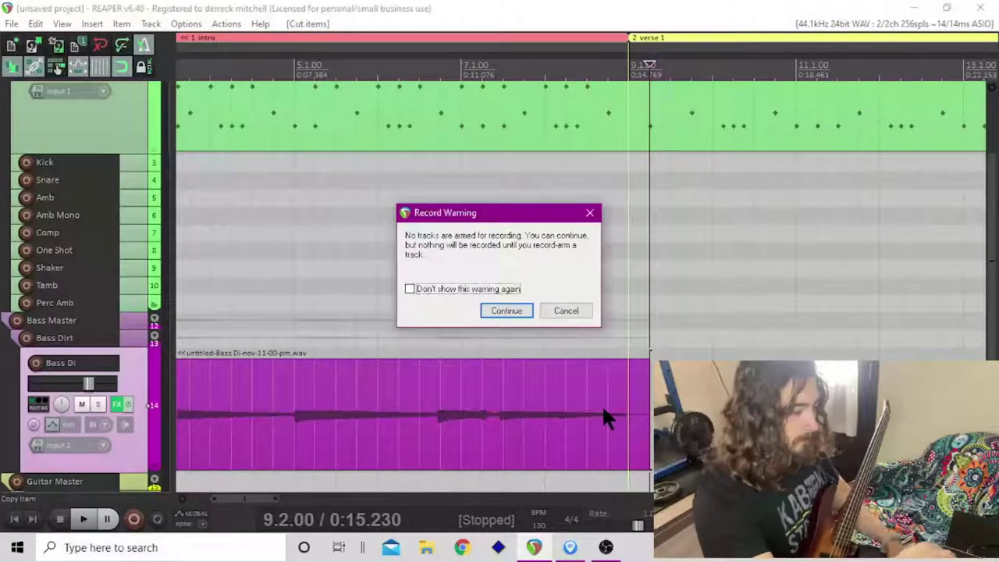
pyautogui.click(561, 312)
pyautogui.click(35, 364)
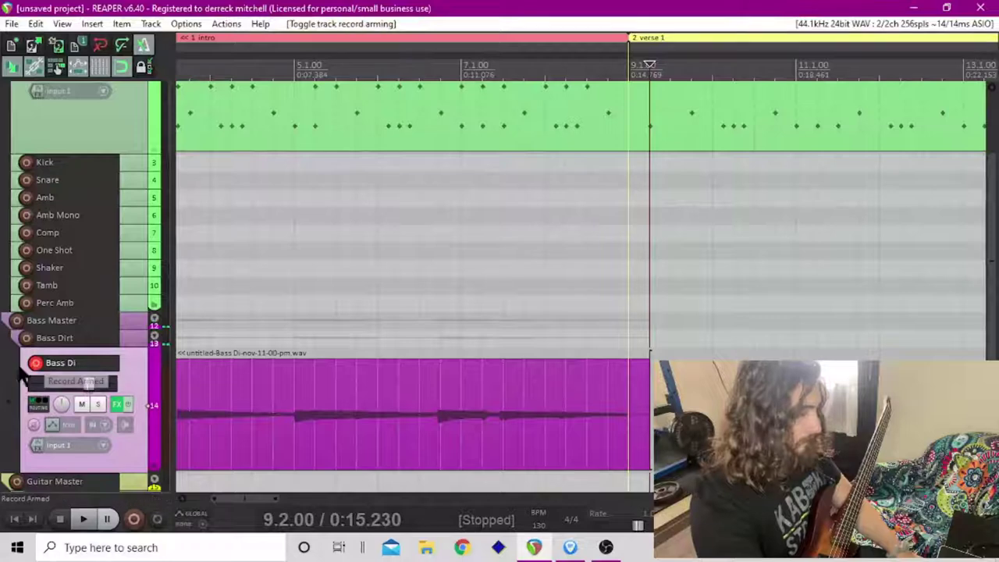
# - Record a bass take on Bass Di from 9.2.00 into verse 1, stop, and save the recorded file
pyautogui.hotkey('ctrl', 'r')
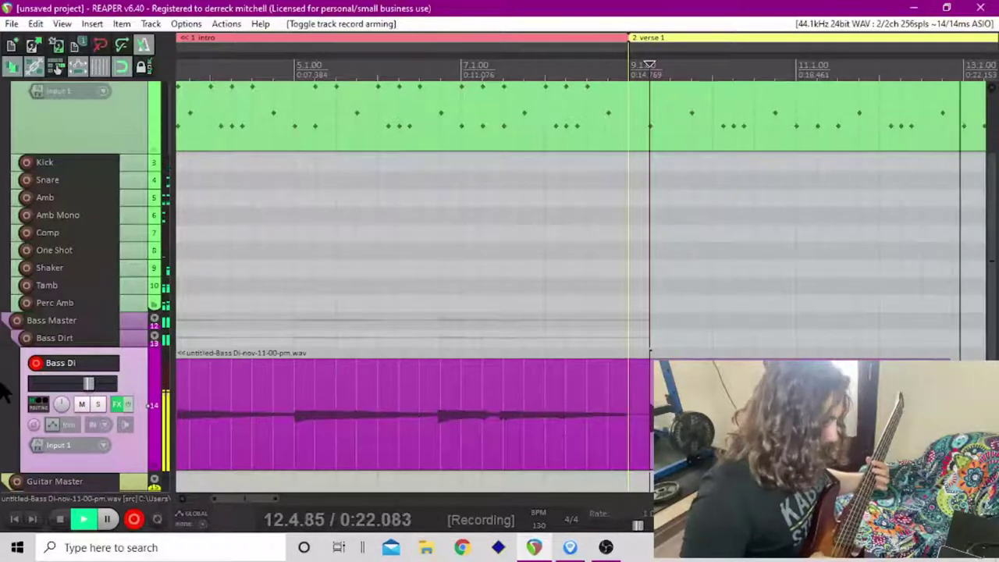
pyautogui.press('space')
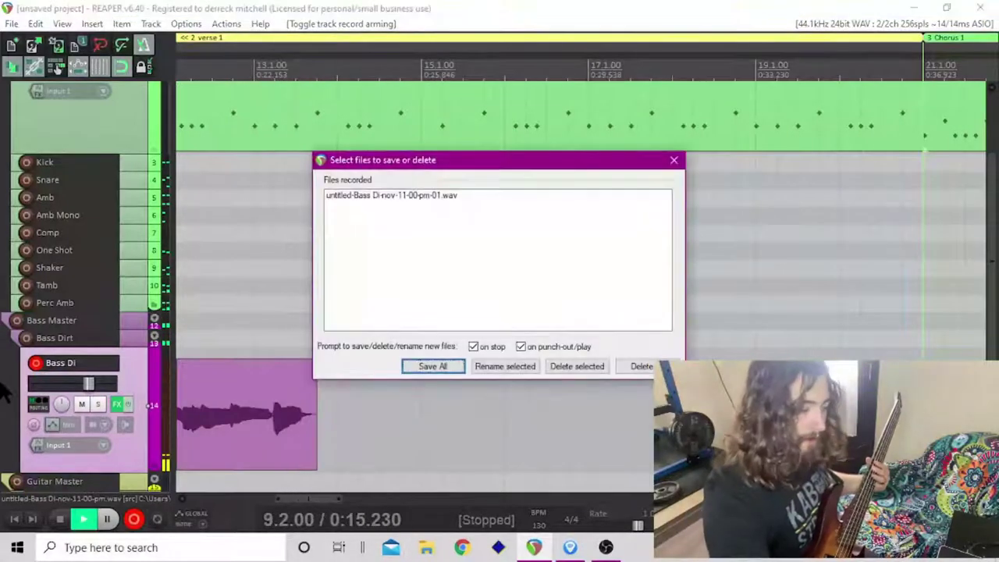
pyautogui.press('Return')
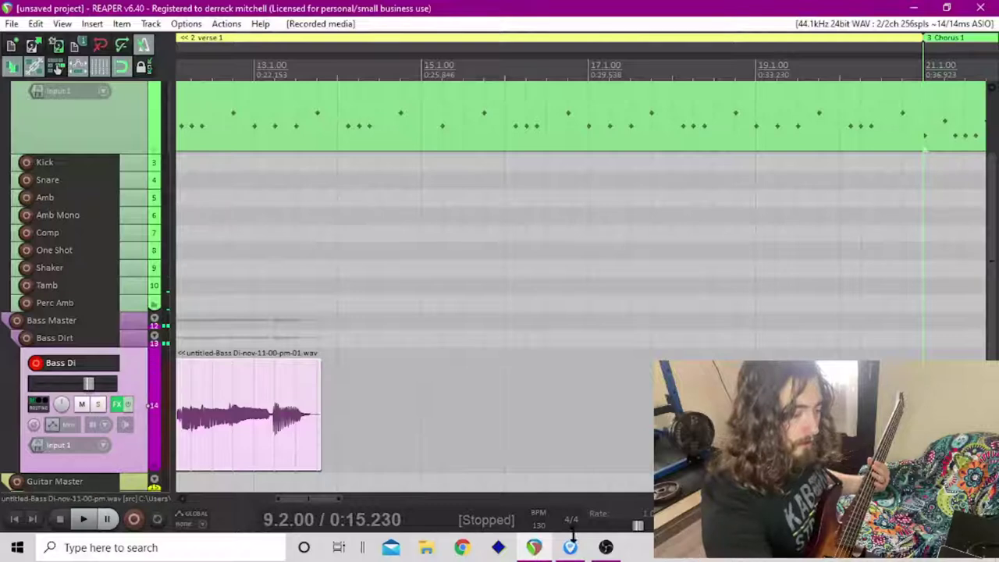
# - Switch to Guitar Pro and examine the E.Bass tab from bar 9, where the verse starts
pyautogui.click(574, 547)
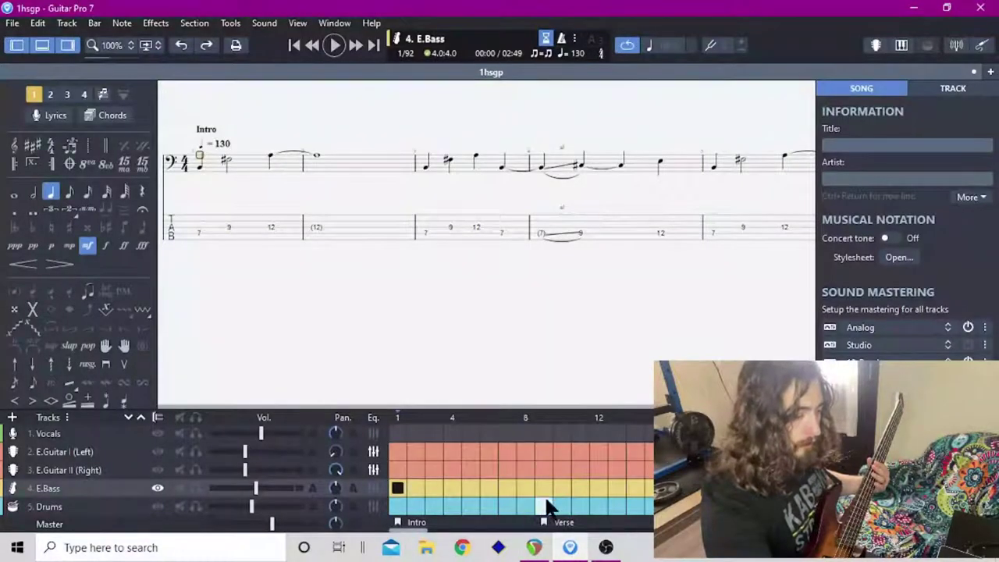
pyautogui.click(544, 487)
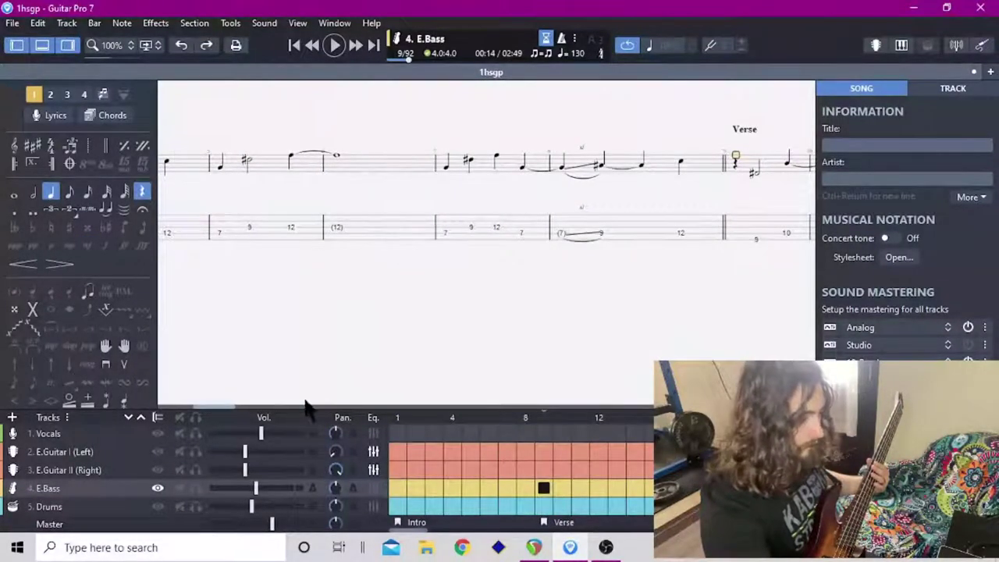
pyautogui.moveTo(223, 406); pyautogui.dragTo(275, 428)
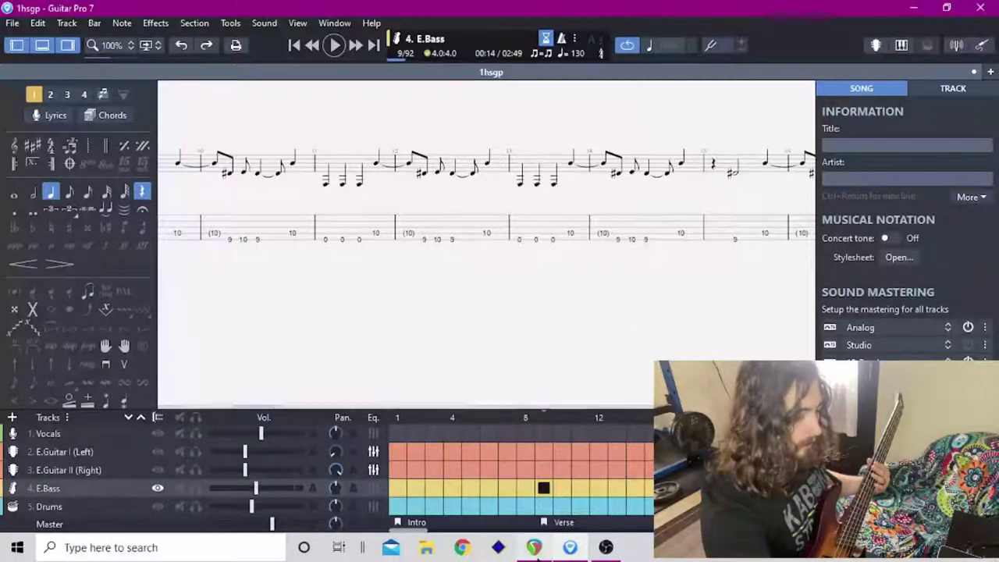
# - Switch back to REAPER and remove only the partial verse 1 take from Bass Di, keeping the track and its intro take
pyautogui.click(534, 547)
pyautogui.scroll(-3, 395, 396)
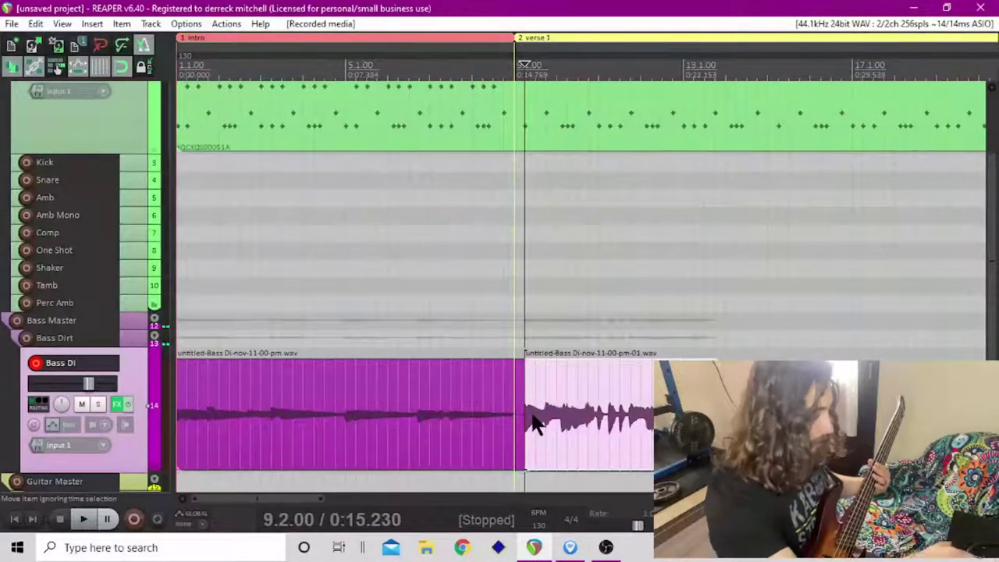
pyautogui.press('Delete')
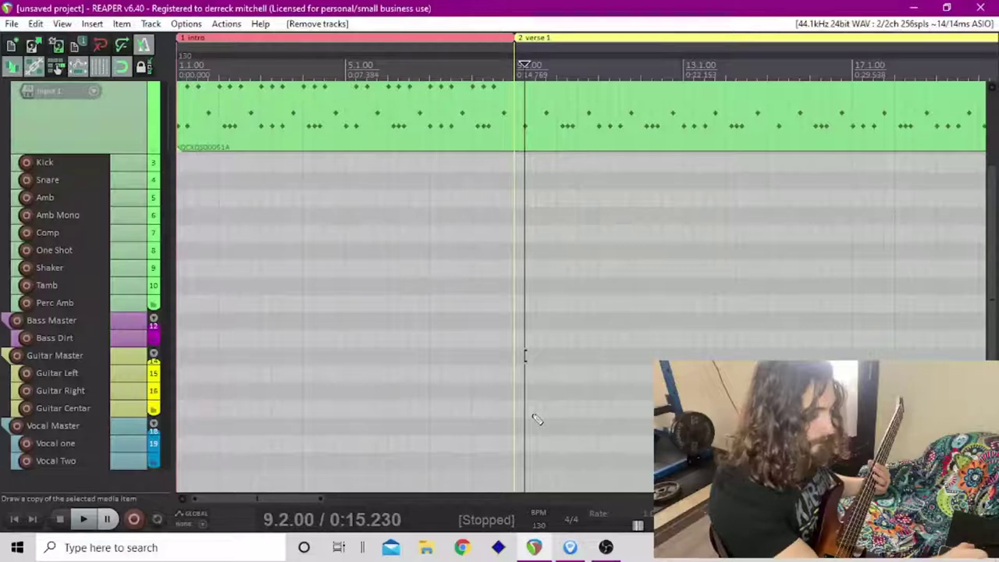
pyautogui.click(100, 45)
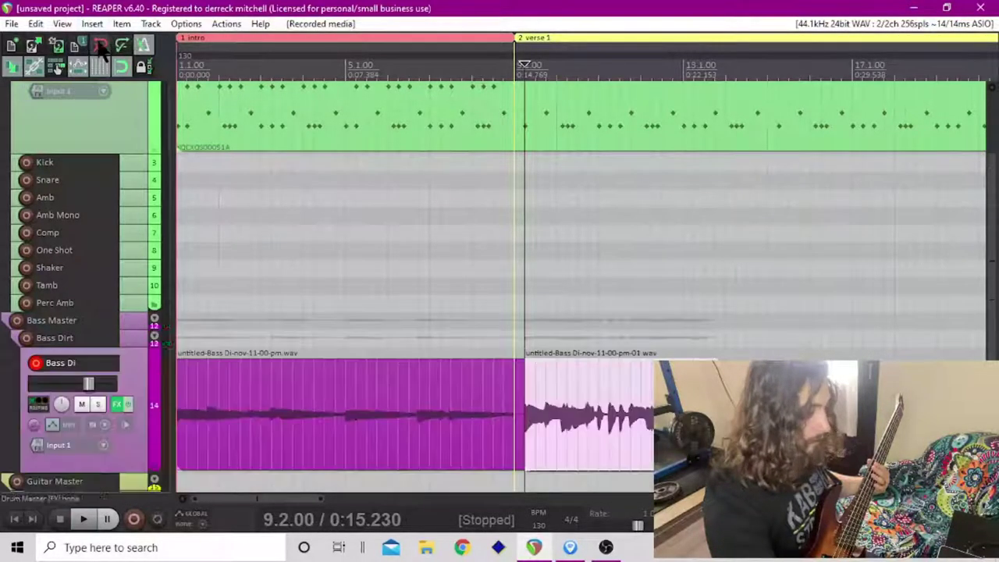
pyautogui.click(608, 387)
pyautogui.hotkey('ctrl', 'x')
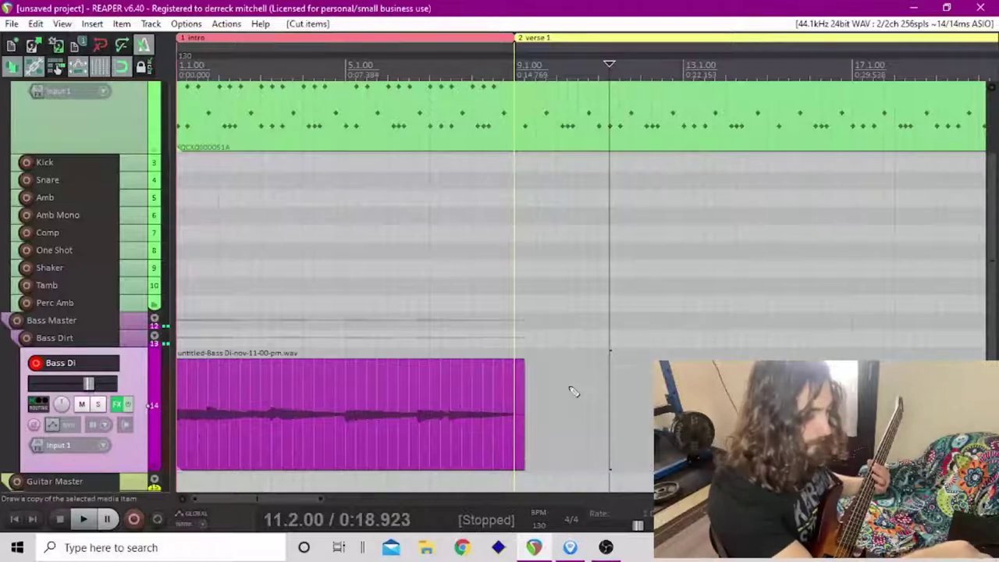
# - Record a new Bass Di take from 9.2.00 through verse 1, stop just into Chorus 1, and save the file
pyautogui.click(534, 379)
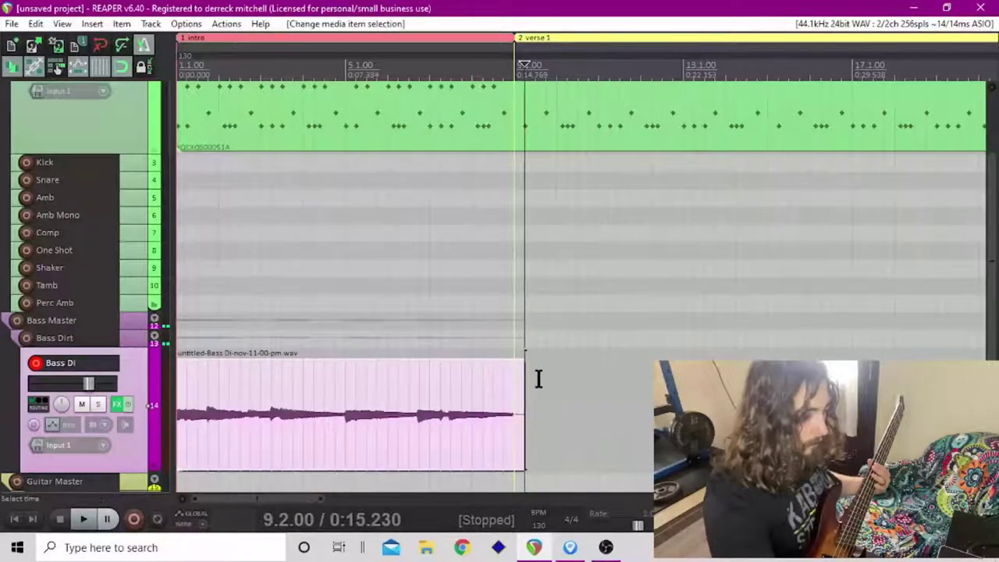
pyautogui.hotkey('ctrl', 'r')
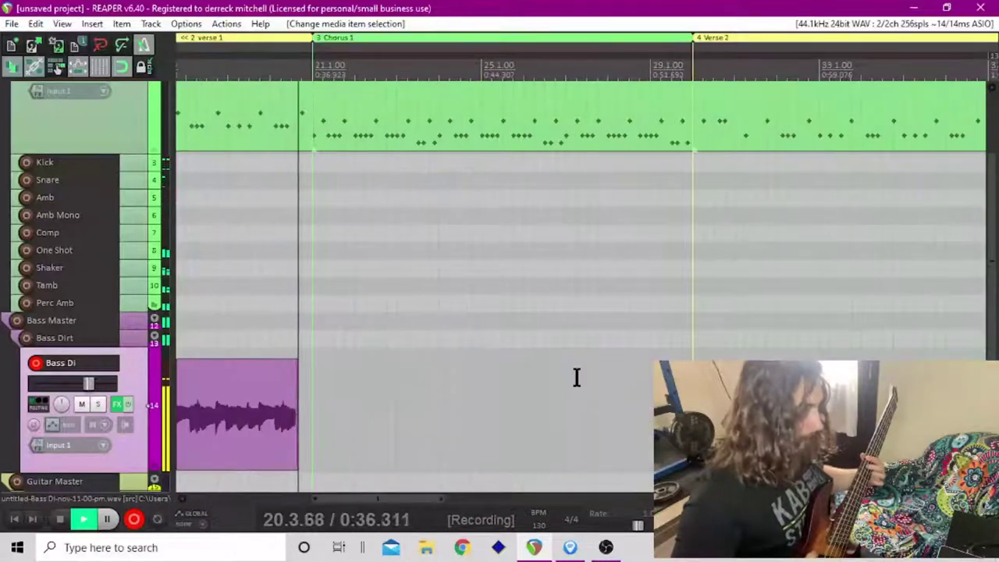
pyautogui.press('space')
pyautogui.press('Return')
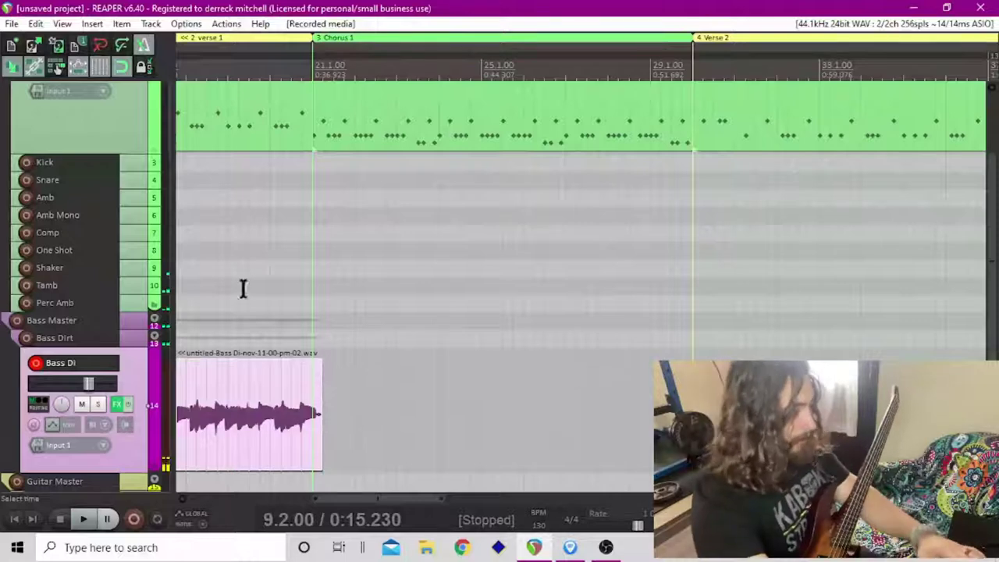
# - Split the verse 1 take at 19.1.00, cut its tail, and cut the remaining part of the take
pyautogui.click(235, 413)
pyautogui.scroll(-2, 289, 438)
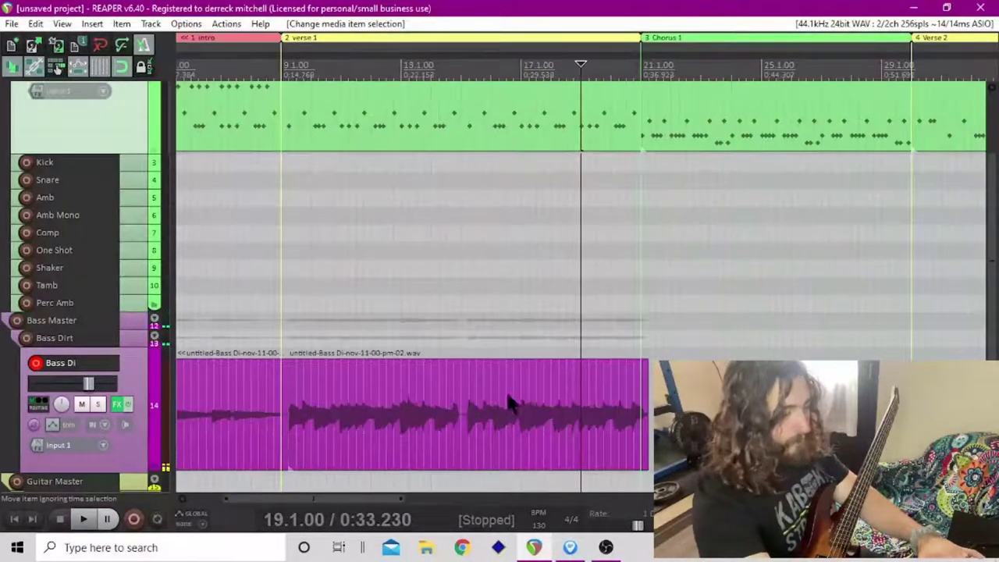
pyautogui.press('s')
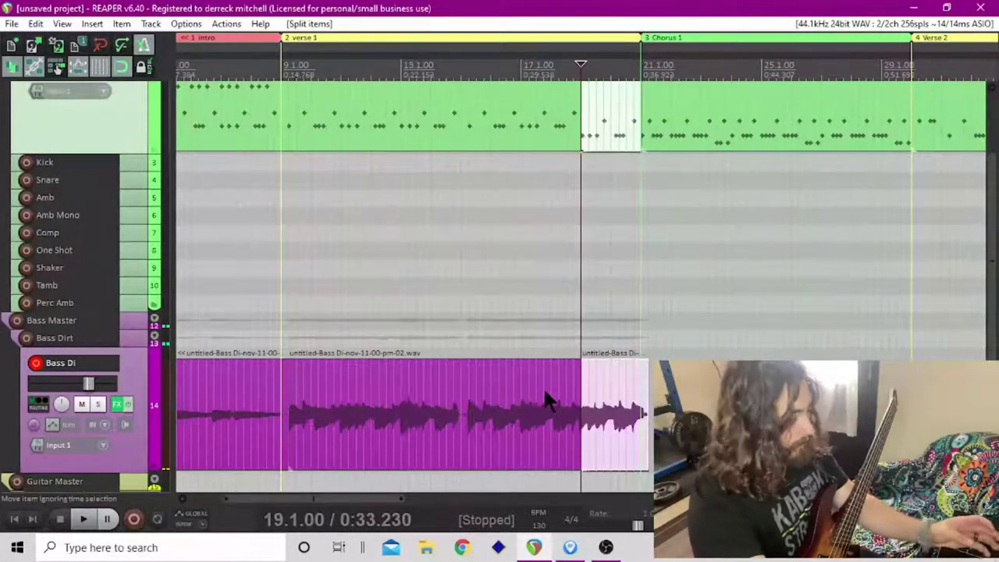
pyautogui.hotkey('ctrl', 'x')
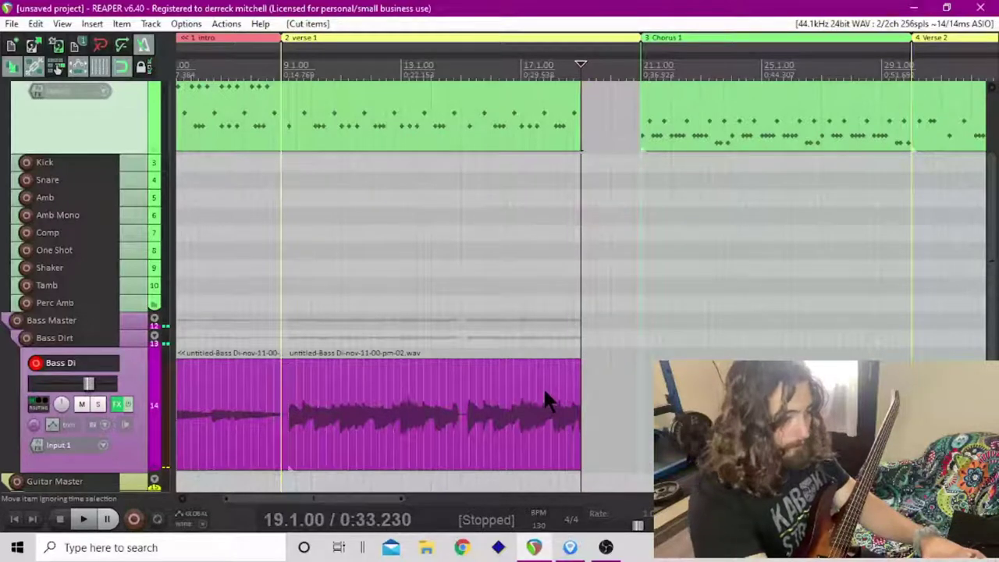
pyautogui.click(533, 392)
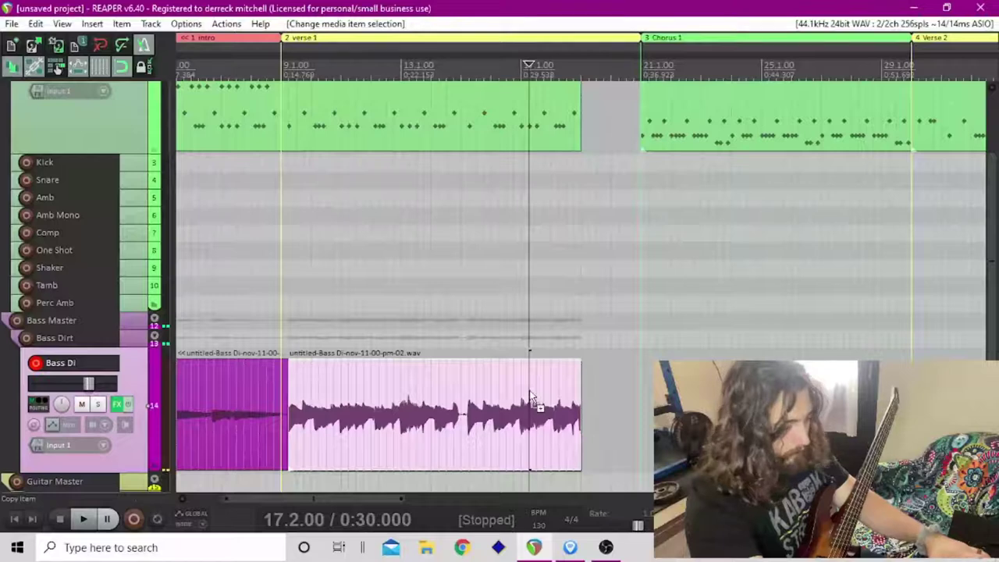
pyautogui.hotkey('ctrl', 'x')
# - Record another verse 1 bass take on Bass Di from 9.2.00, stop before Chorus 1, and delete the recorded file
pyautogui.click(295, 411)
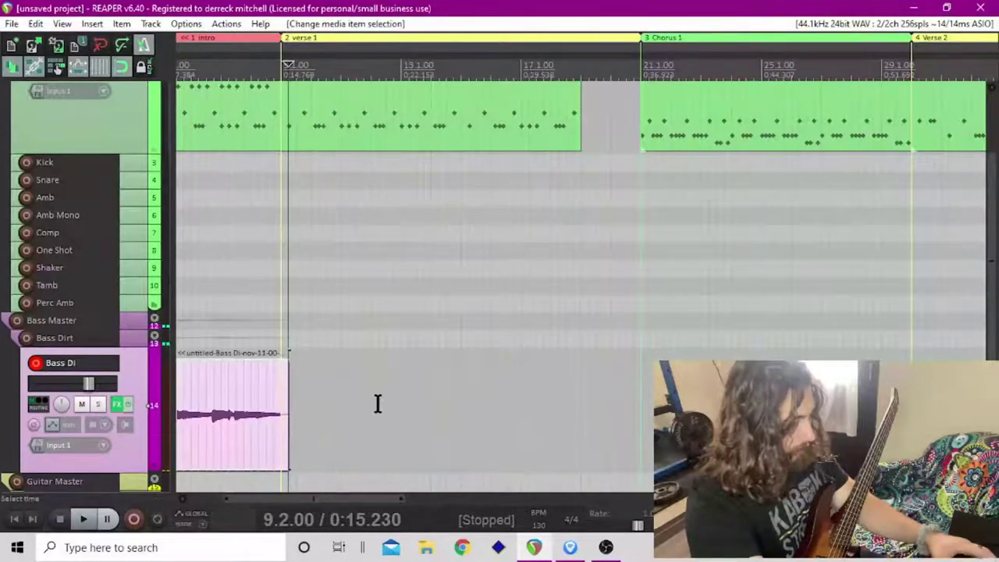
pyautogui.hotkey('ctrl', 'r')
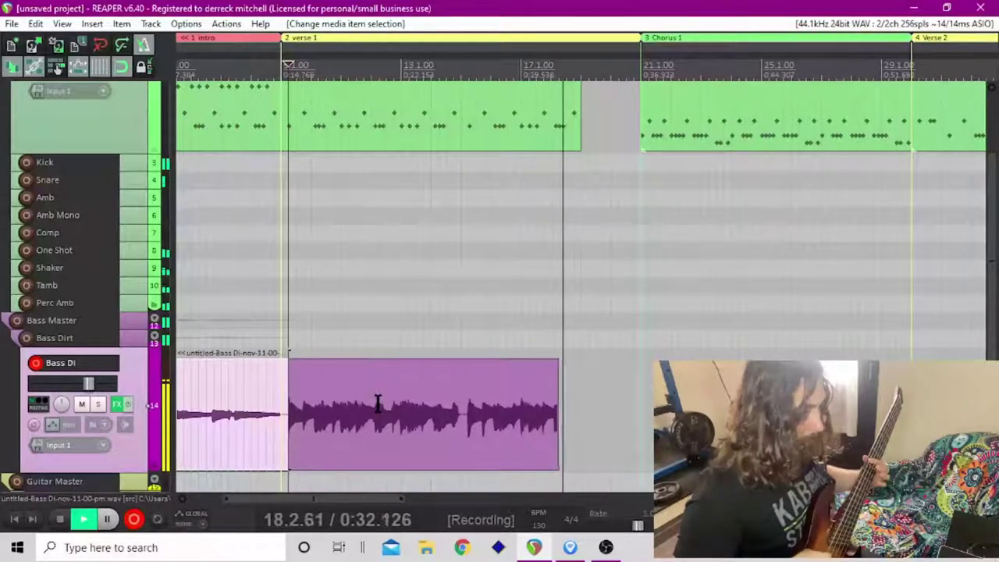
pyautogui.press('space')
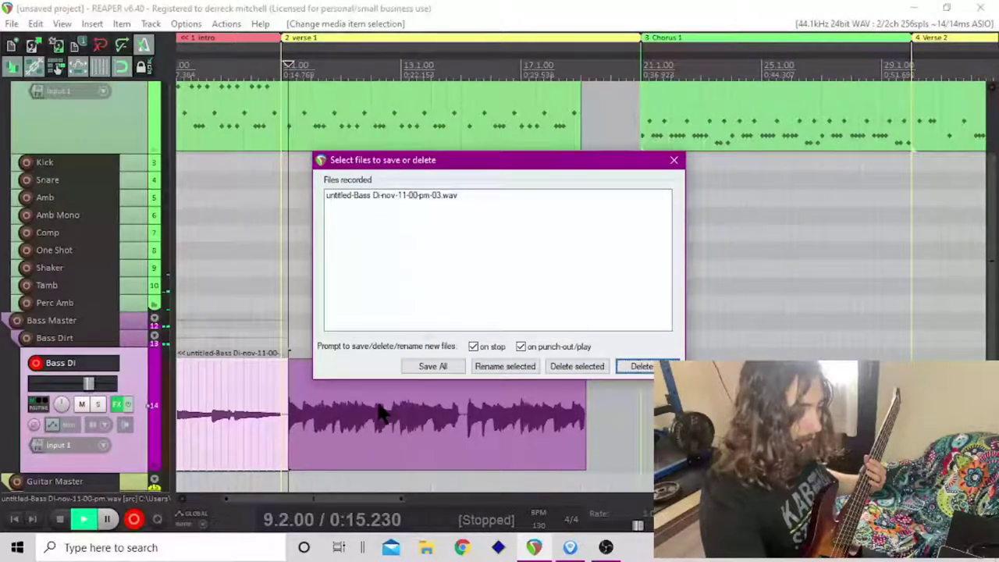
pyautogui.press('Return')
pyautogui.press('Return')
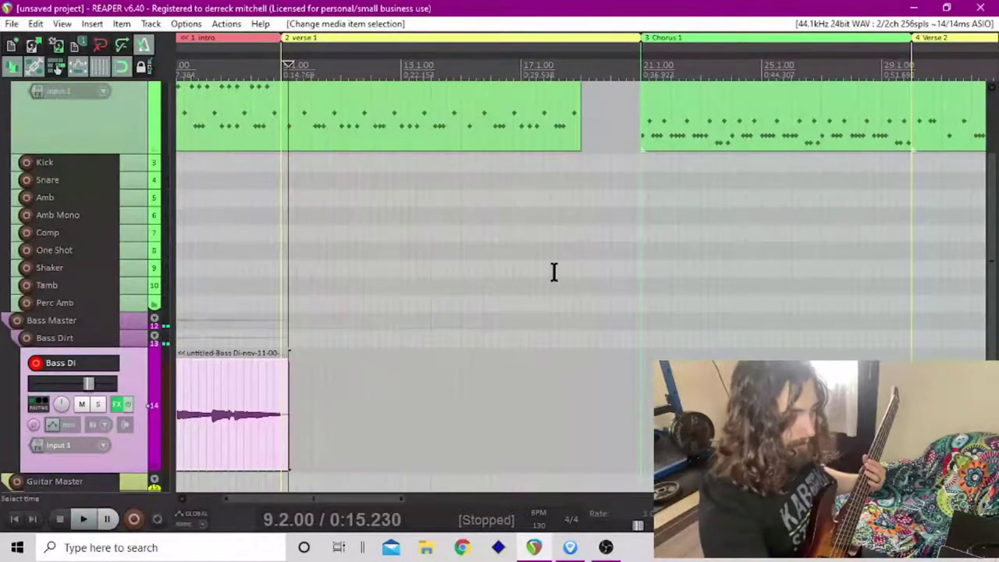
# - Try to close the gap in the Drums Midi track before Chorus 1 by extending the preceding drum item
pyautogui.moveTo(584, 126); pyautogui.dragTo(641, 126)
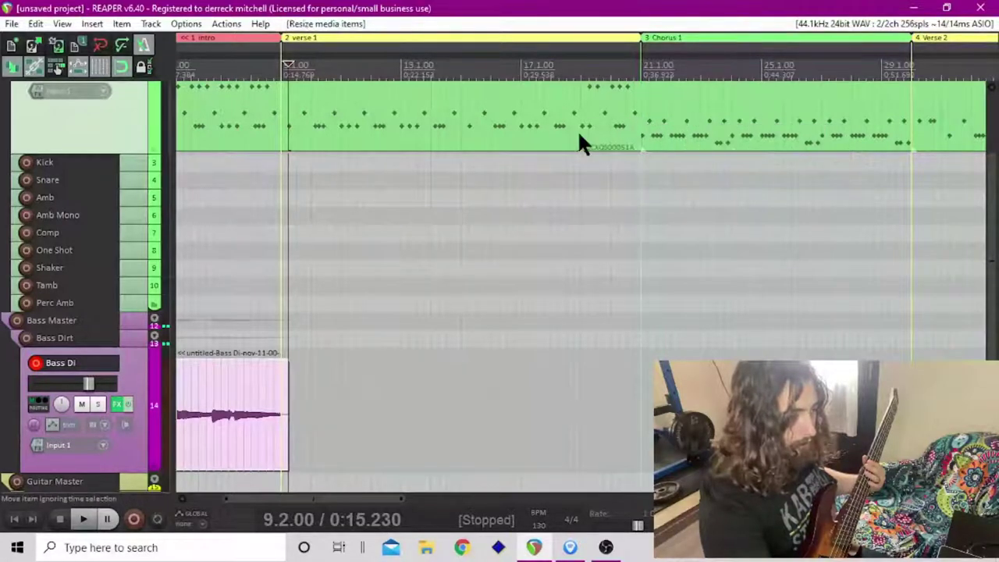
pyautogui.scroll(2, 593, 178)
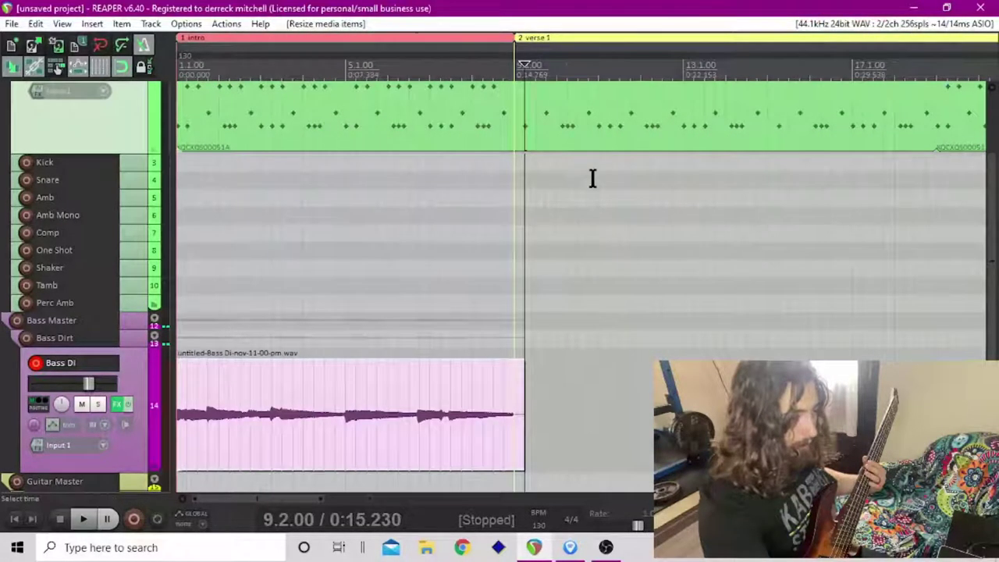
pyautogui.scroll(-2, 592, 184)
pyautogui.click(665, 129)
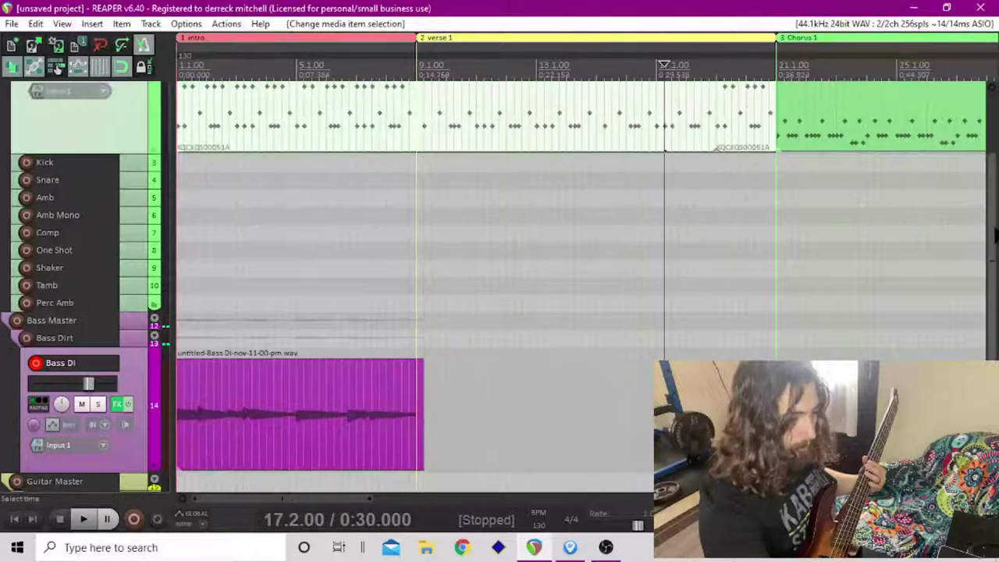
pyautogui.scroll(3, 499, 281)
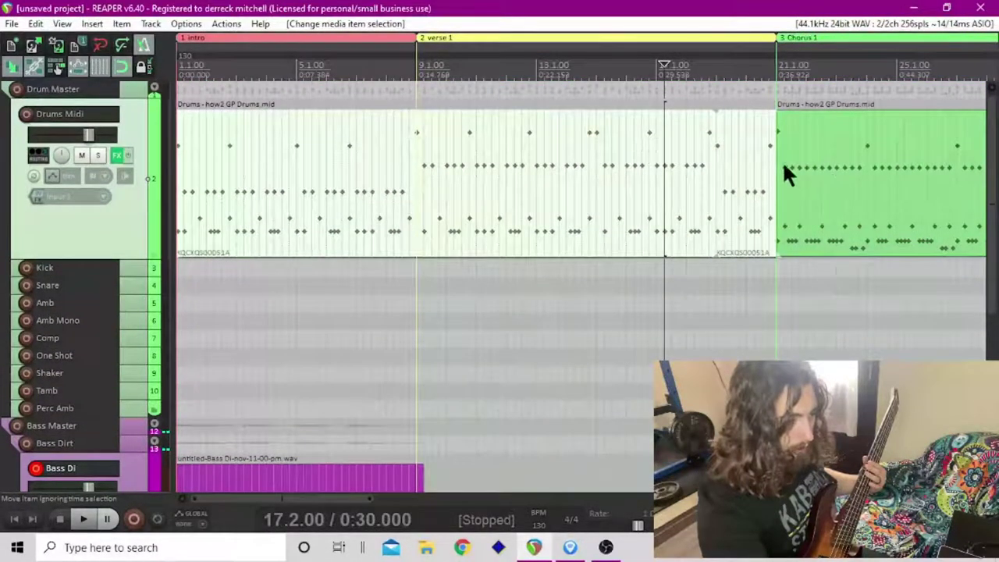
pyautogui.moveTo(773, 164); pyautogui.dragTo(750, 192)
pyautogui.click(679, 192)
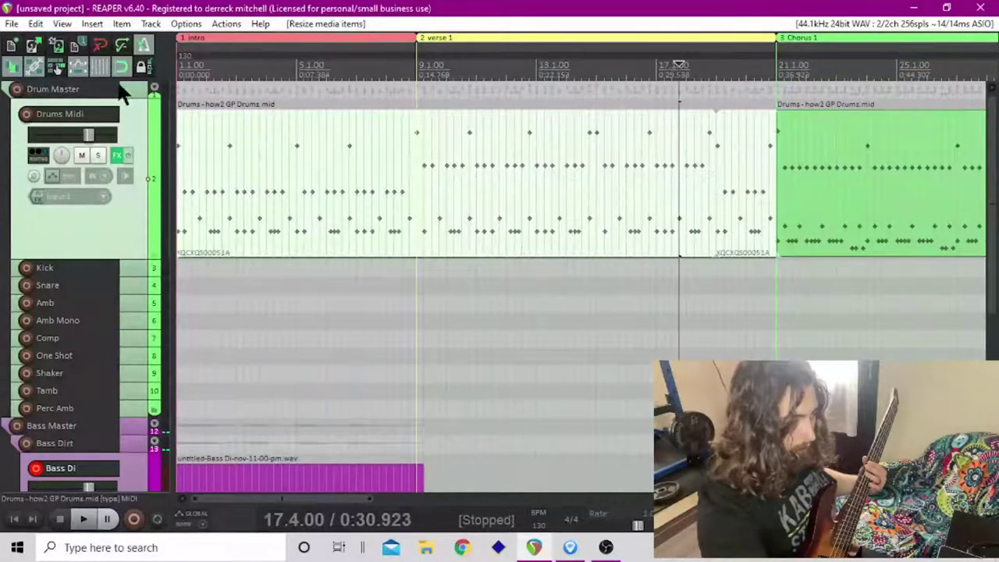
# - Undo the recent edits back to before the split at 19.1.00, restoring the Drums Midi item up to Chorus 1
pyautogui.click(101, 46)
pyautogui.click(101, 46)
pyautogui.click(101, 46)
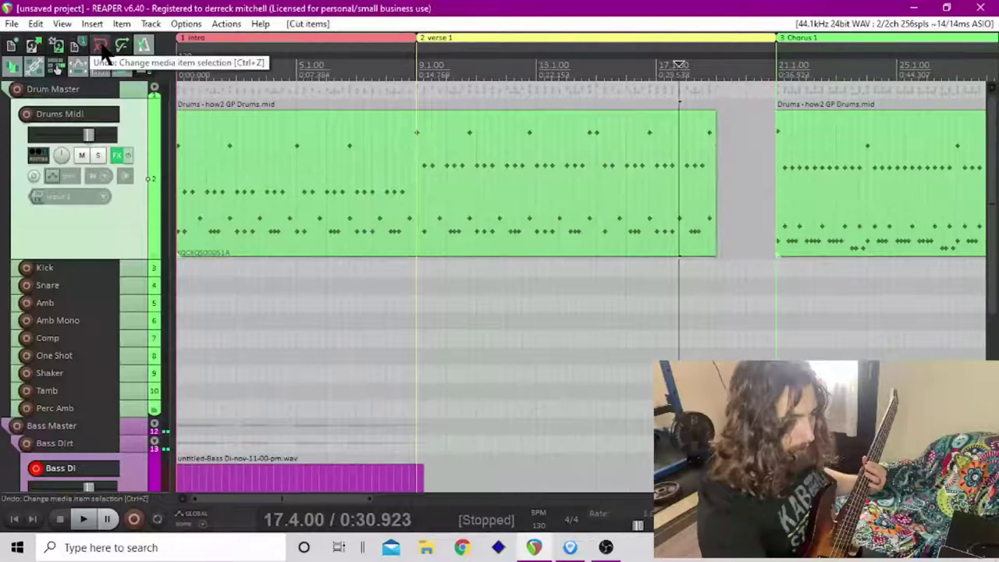
pyautogui.click(101, 46)
pyautogui.click(101, 46)
pyautogui.click(101, 46)
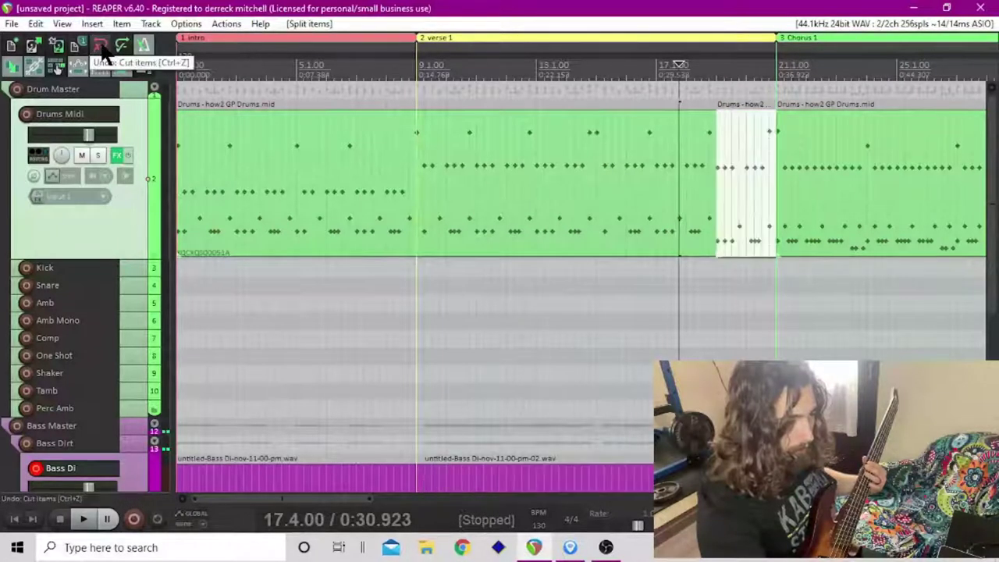
pyautogui.click(101, 46)
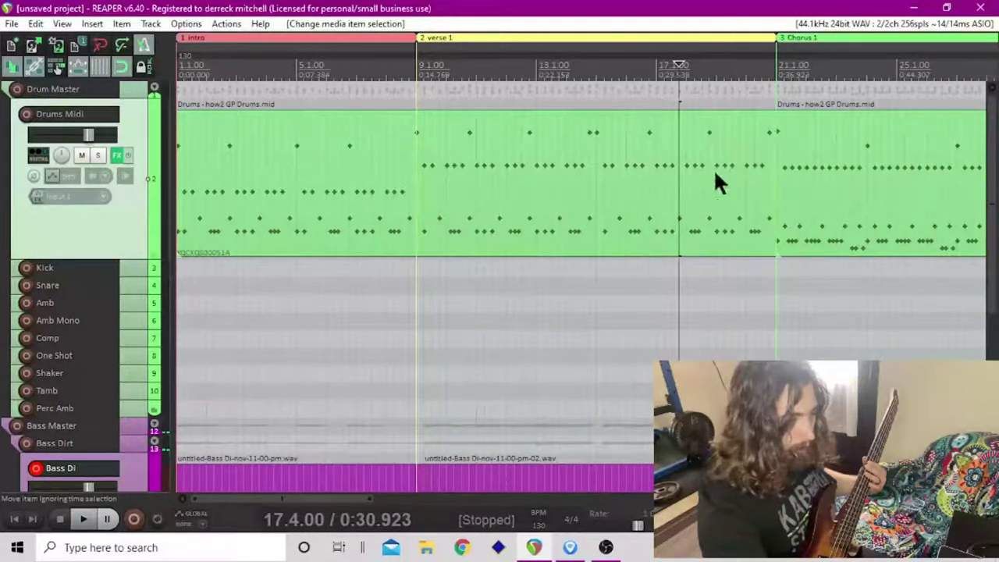
# - Cut the whole verse 1 take from Bass Di and place the edit cursor at 9.2.00, the end of the intro take
pyautogui.scroll(-3, 708, 430)
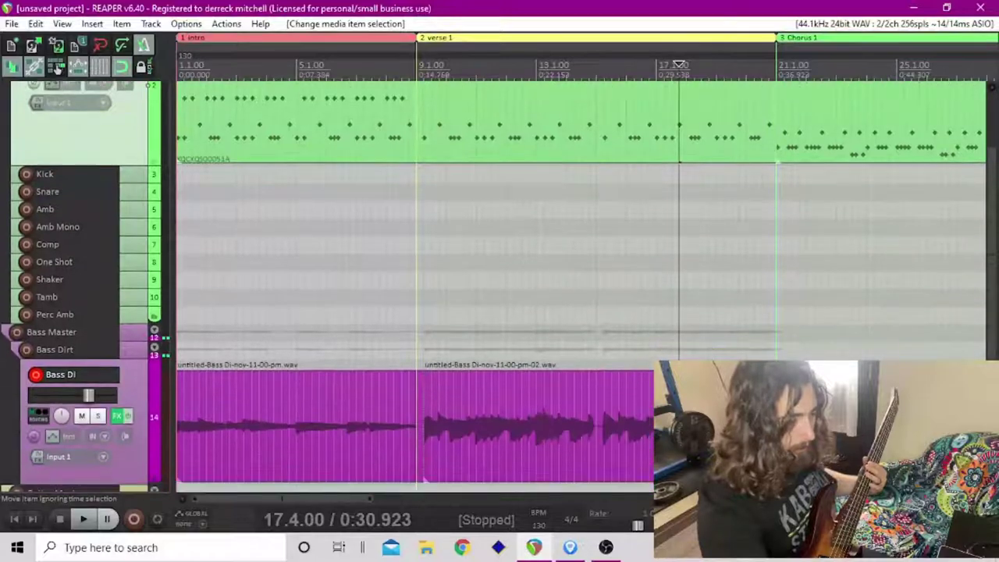
pyautogui.click(708, 429)
pyautogui.hotkey('ctrl', 'x')
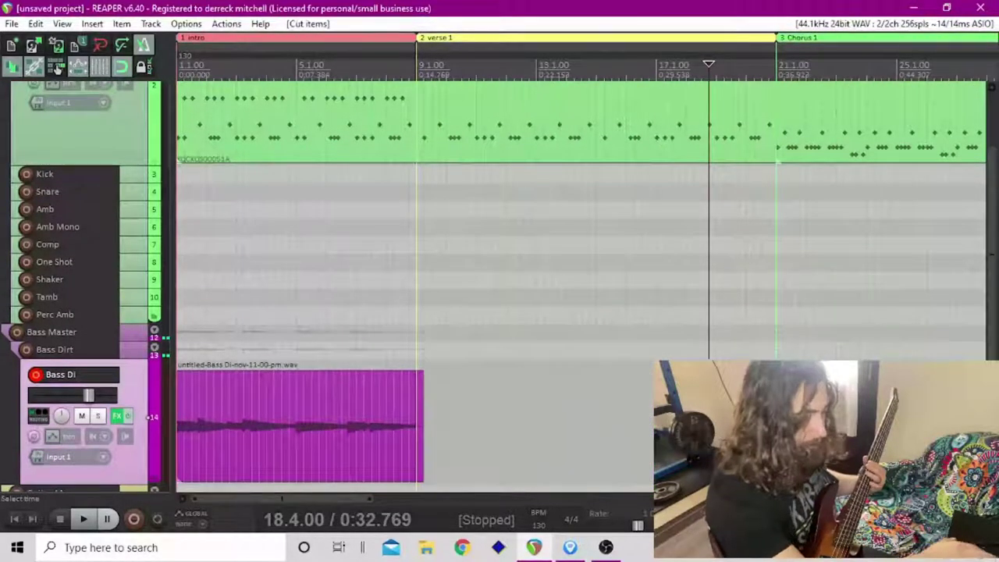
pyautogui.click(423, 400)
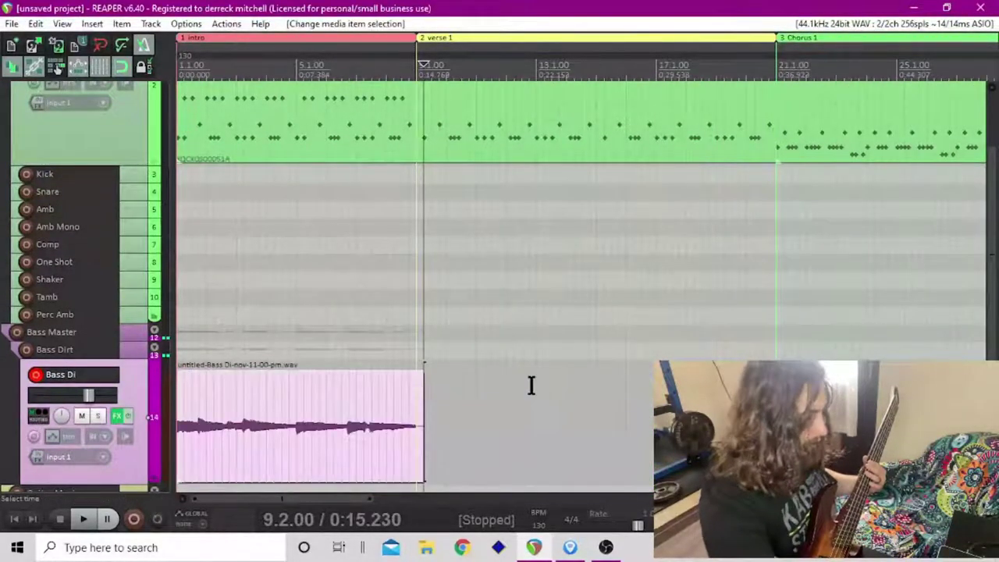
# - Try a verse 1 bass take on Bass Di from 9.2.00, stop it shortly after bar 13, and delete the recorded file
pyautogui.hotkey('ctrl', 'r')
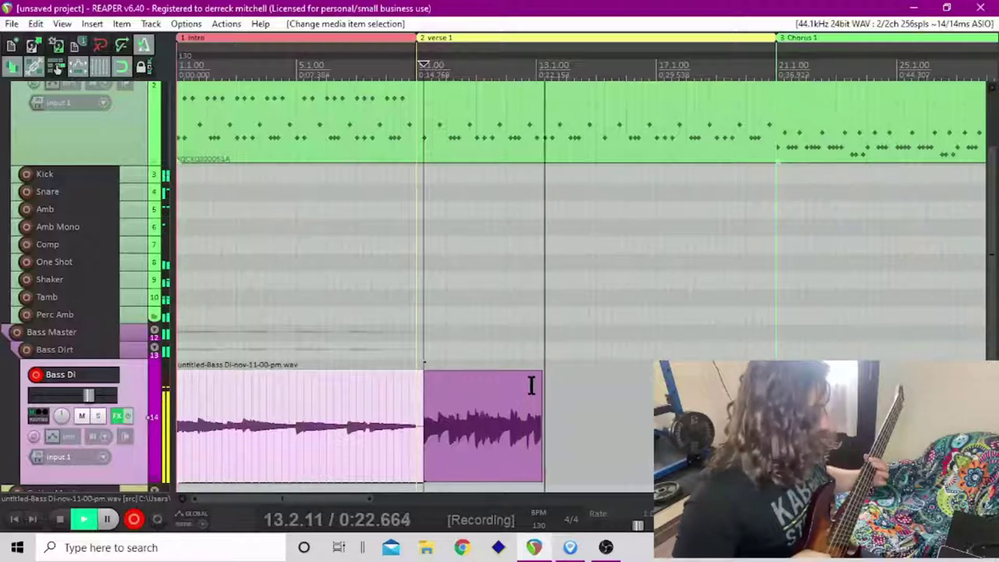
pyautogui.press('space')
pyautogui.press('Tab')
pyautogui.press('Tab')
pyautogui.press('Tab')
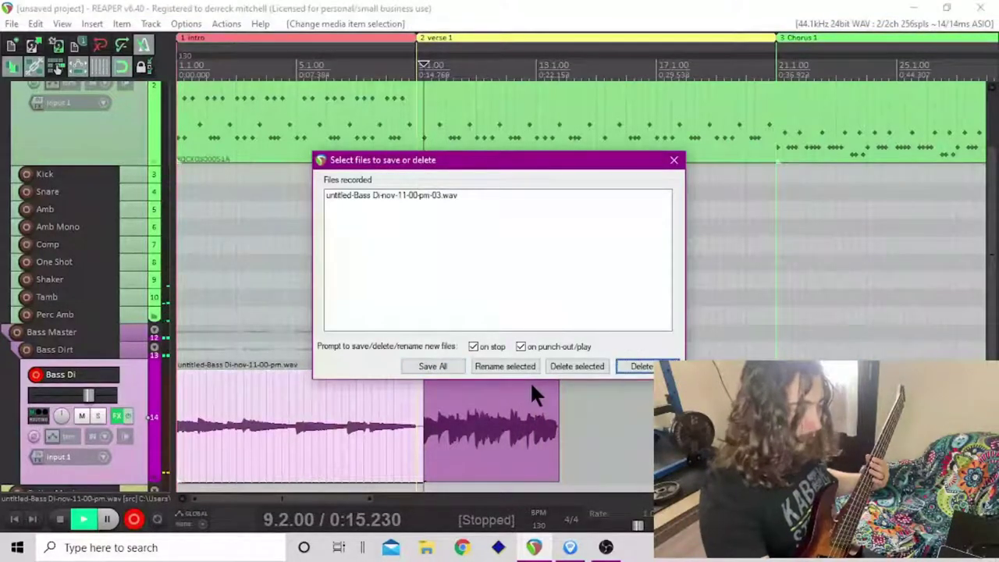
pyautogui.press('Return')
pyautogui.press('Return')
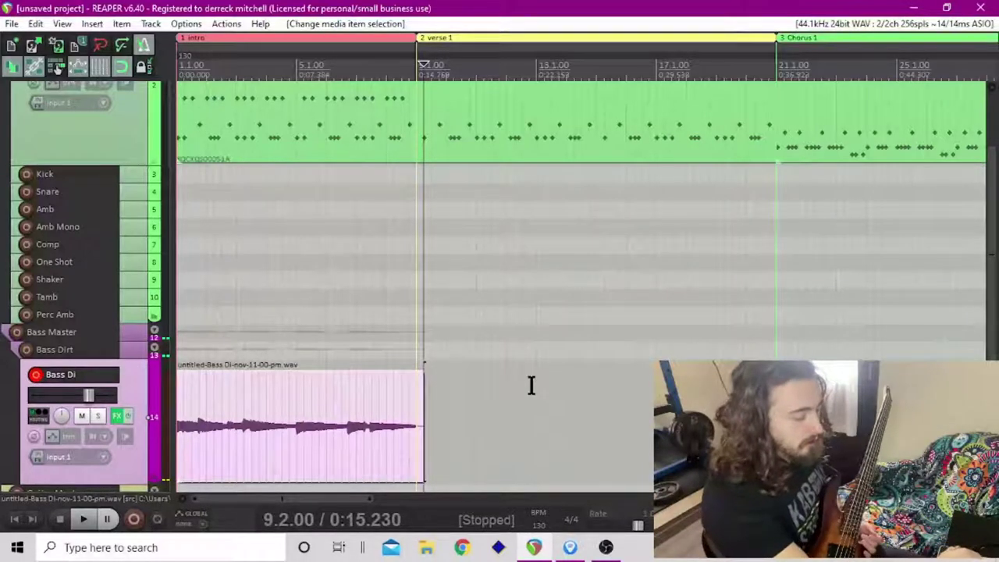
# - Record a full verse 1 take on Bass Di from 9.2.00 into Chorus 1, and trim off its tail at 21.1.00
pyautogui.hotkey('ctrl', 'r')
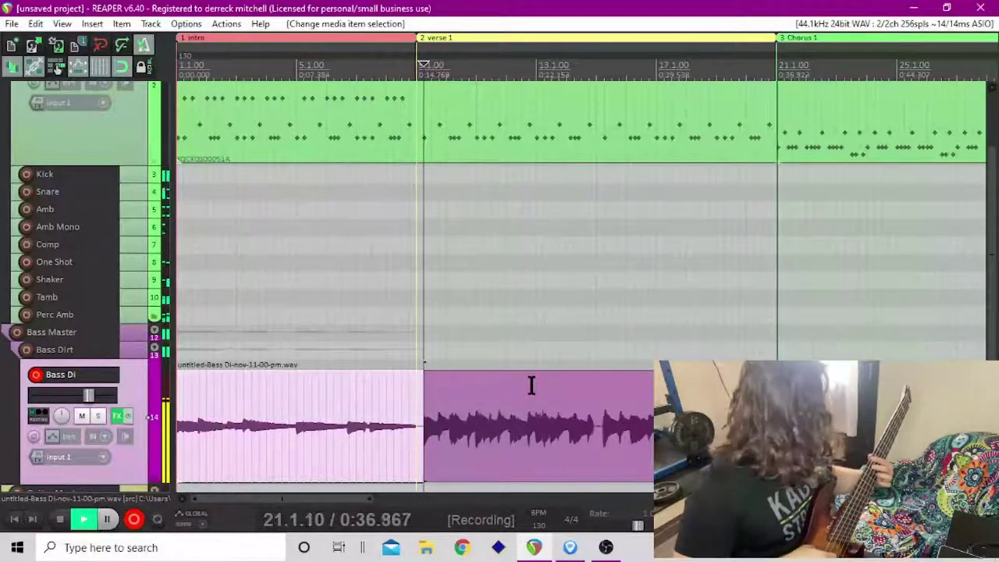
pyautogui.press('space')
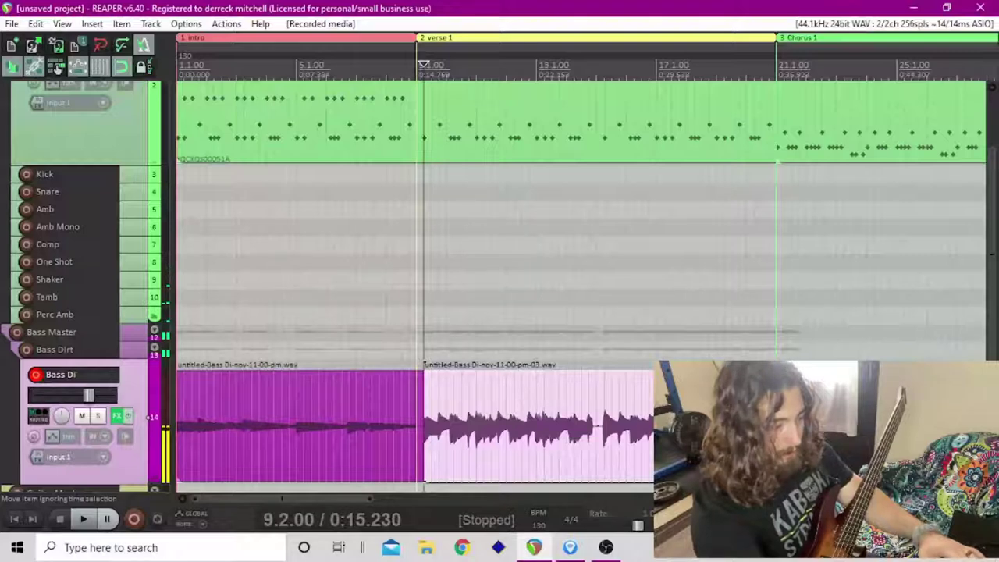
pyautogui.press(']')
pyautogui.press('s')
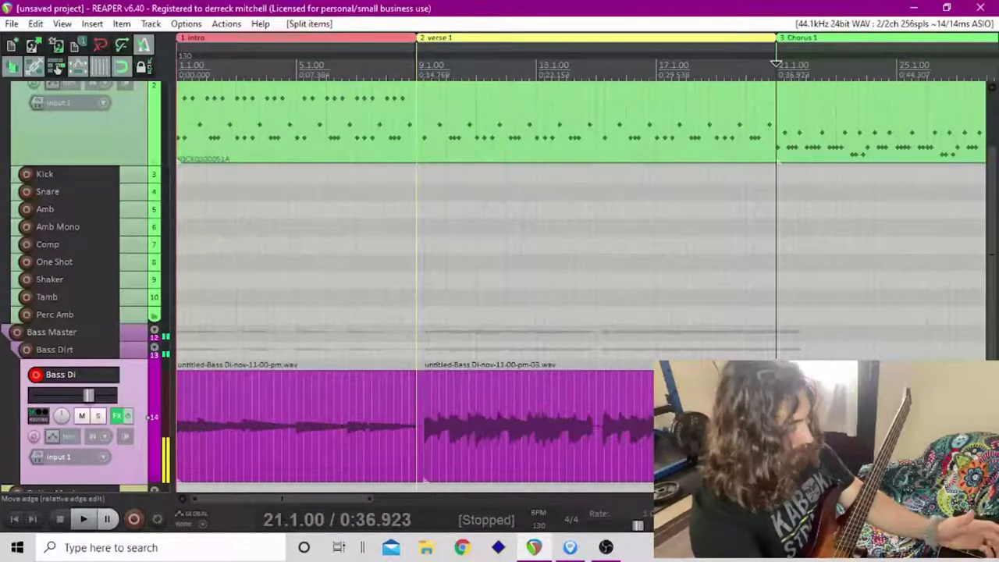
pyautogui.hotkey('ctrl', 'x')
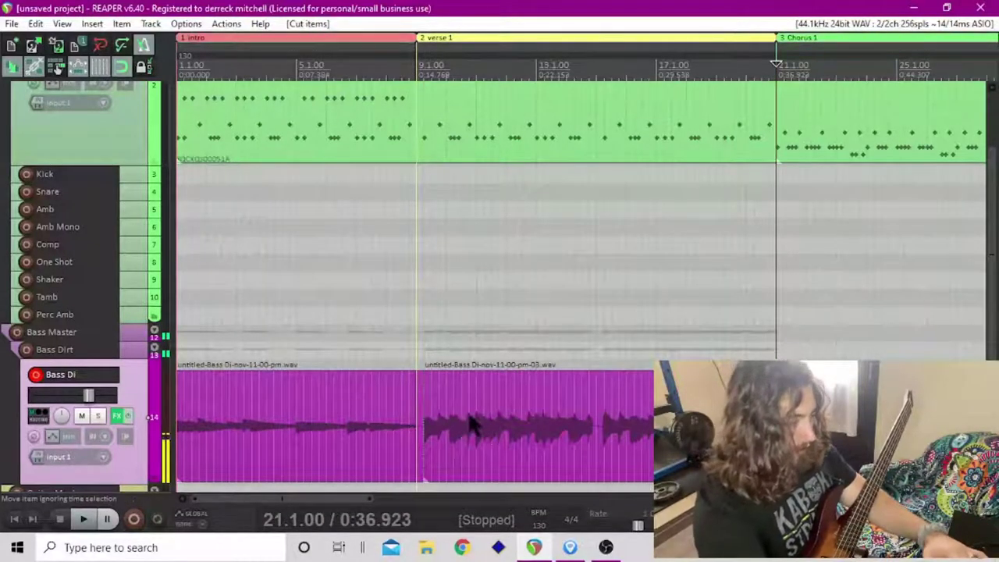
# - Play back the verse 1 bass take from 9.2.00 and again from 14.3.00 to check it
pyautogui.click(418, 422)
pyautogui.press('space')
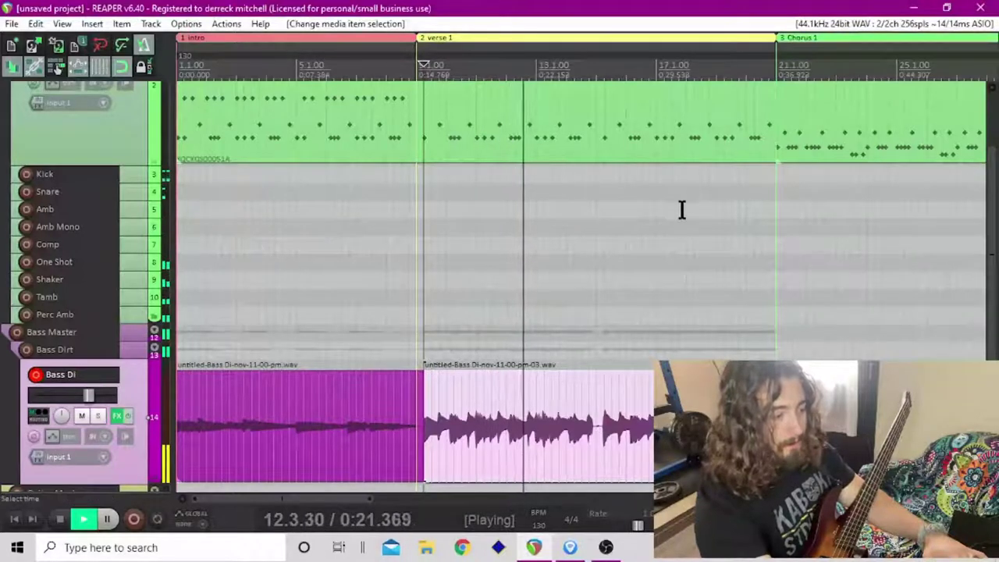
pyautogui.press('space')
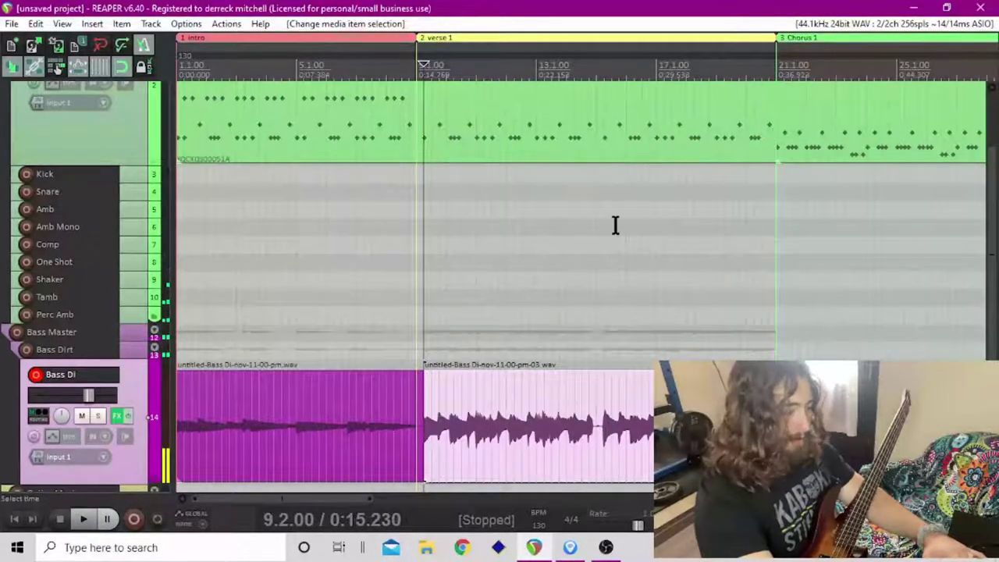
pyautogui.click(589, 414)
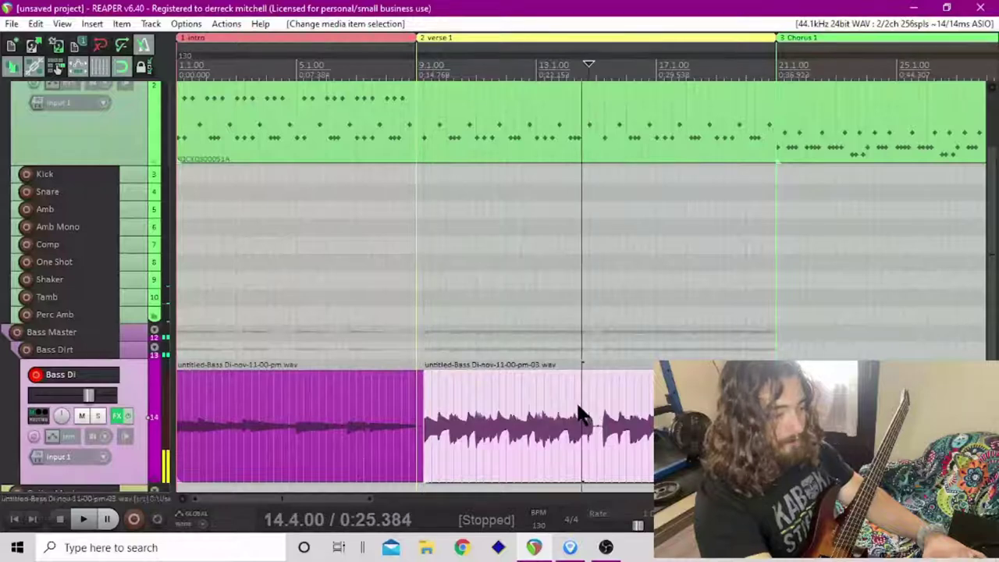
pyautogui.press('space')
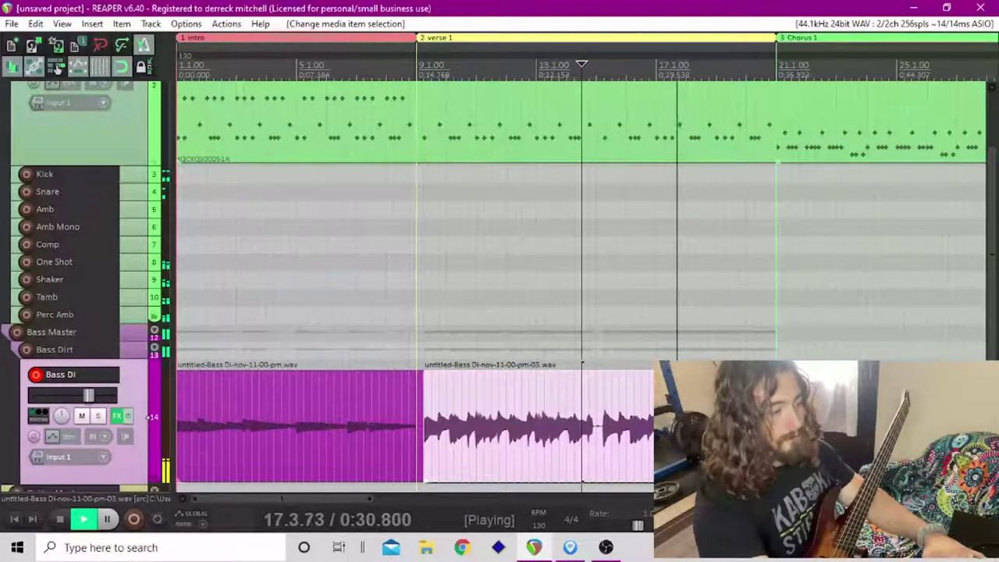
pyautogui.press('space')
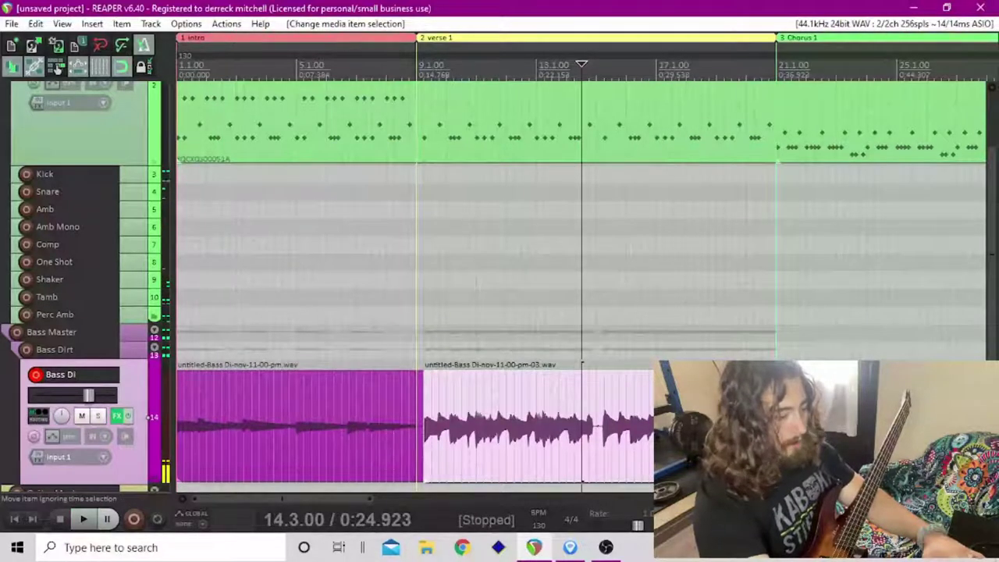
# - Switch to Guitar Pro and advance through the E.Bass tab to the Chorus at bar 21
pyautogui.click(569, 546)
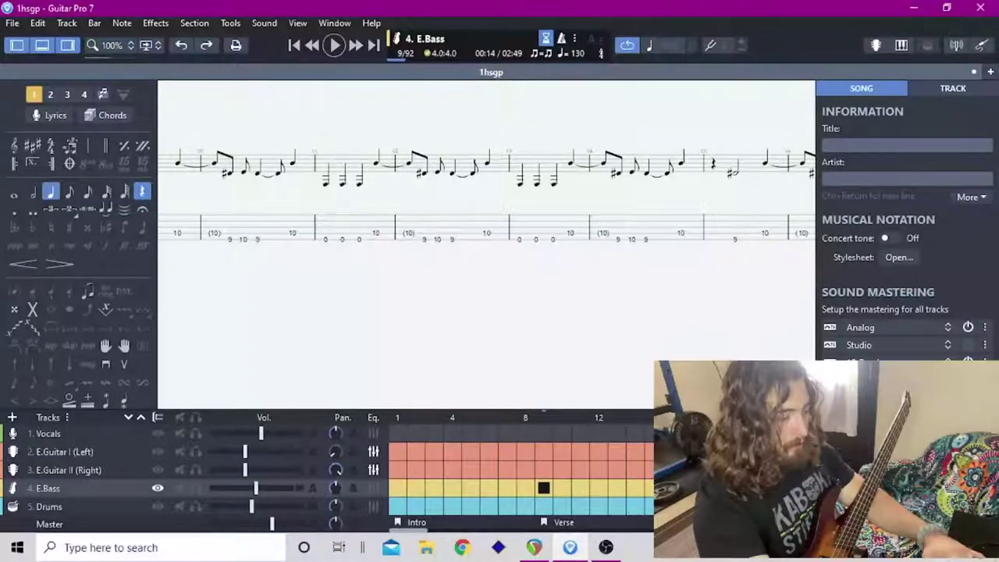
pyautogui.hotkey('ctrl', 'Right')
pyautogui.hotkey('ctrl', 'Right')
pyautogui.hotkey('ctrl', 'Right')
pyautogui.hotkey('ctrl', 'Right')
pyautogui.hotkey('ctrl', 'Right')
pyautogui.hotkey('ctrl', 'Right')
pyautogui.hotkey('ctrl', 'Right')
pyautogui.hotkey('ctrl', 'Right')
pyautogui.hotkey('ctrl', 'Right')
pyautogui.hotkey('ctrl', 'Right')
pyautogui.hotkey('ctrl', 'Right')
pyautogui.hotkey('ctrl', 'Right')
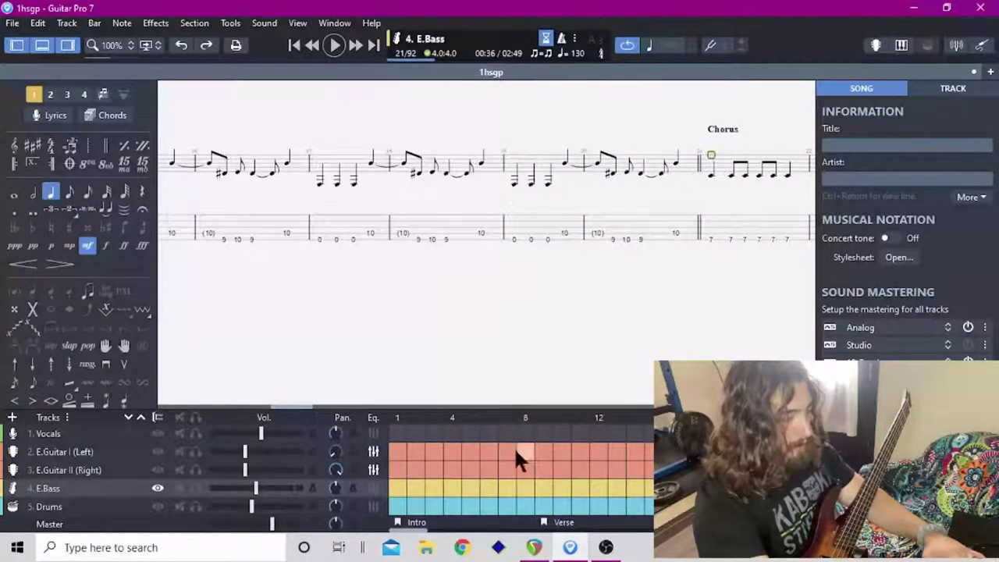
# - Play the E.Bass part through the chorus from bar 21 and stop at the following Verse
pyautogui.moveTo(286, 406); pyautogui.dragTo(305, 407)
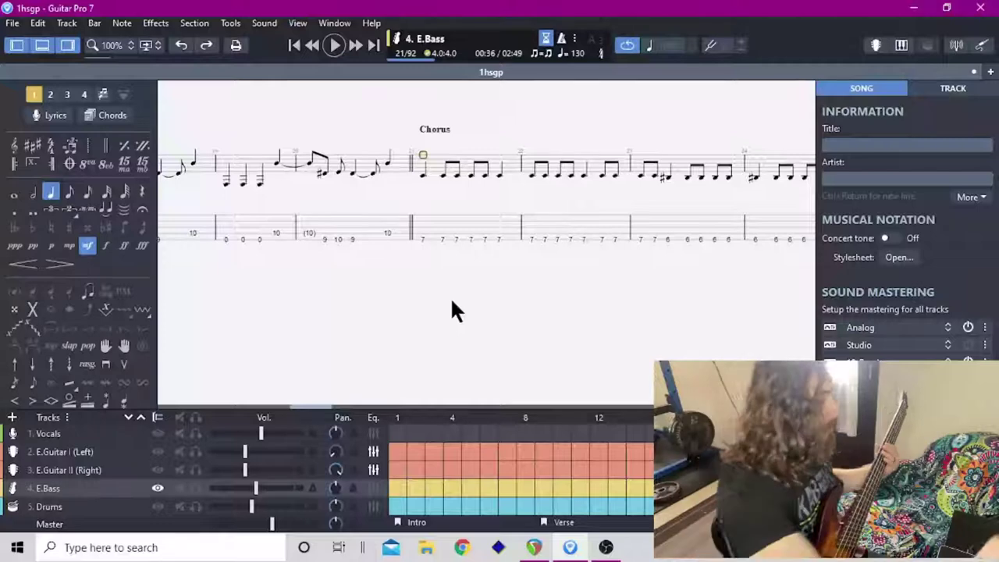
pyautogui.press('space')
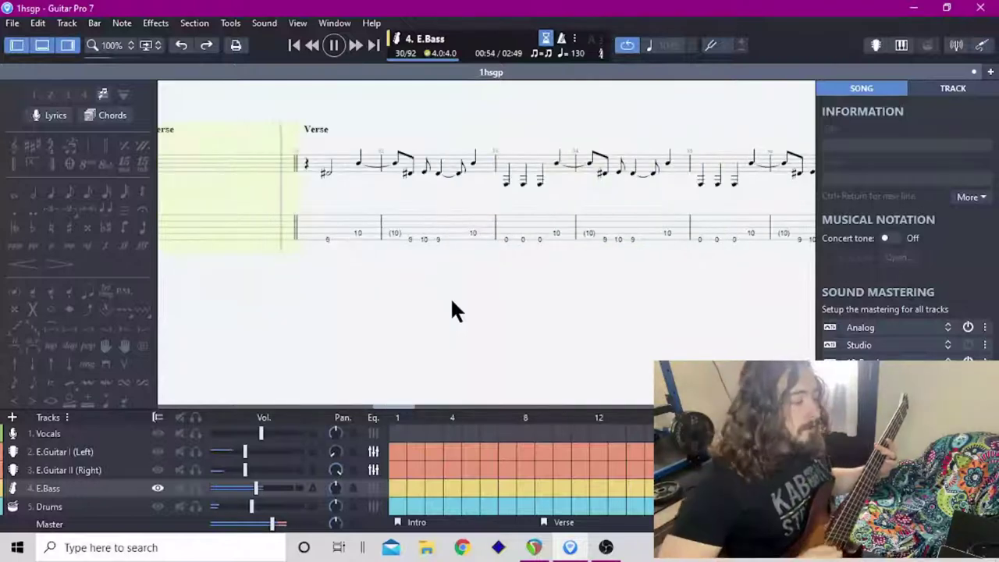
pyautogui.press('space')
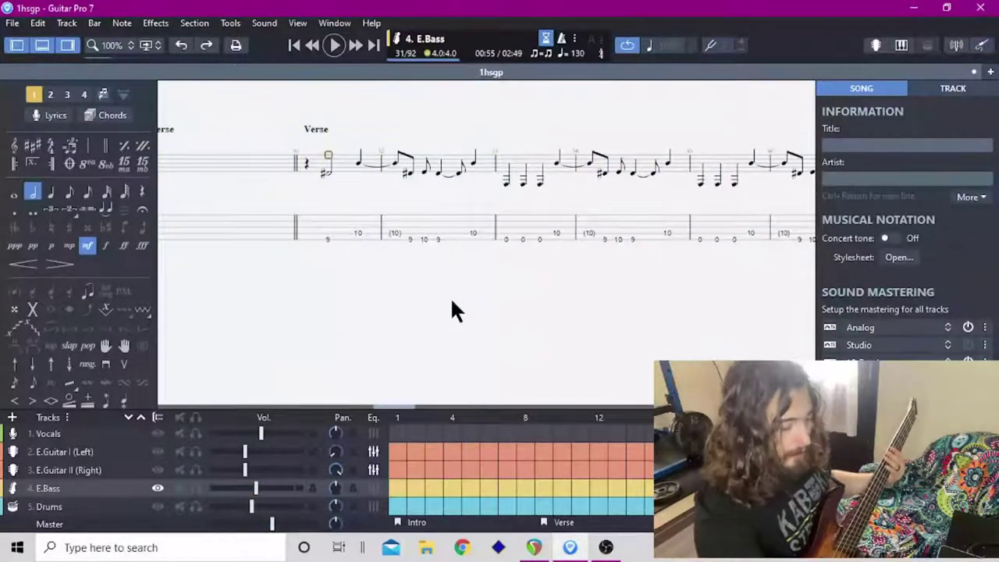
# - Switch back to REAPER and move the edit cursor to the start of Chorus 1 at 21.1.00
pyautogui.click(534, 547)
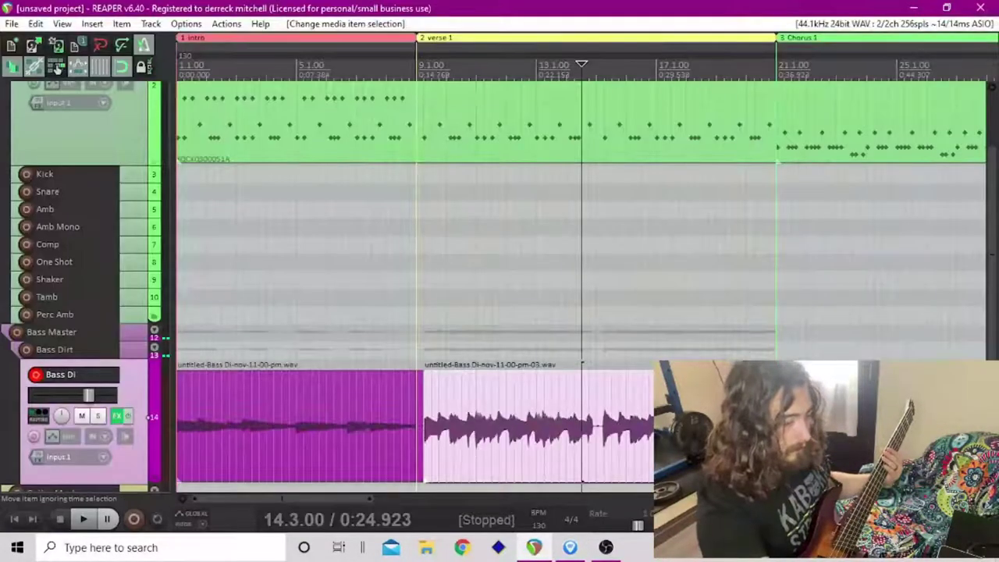
pyautogui.press(']')
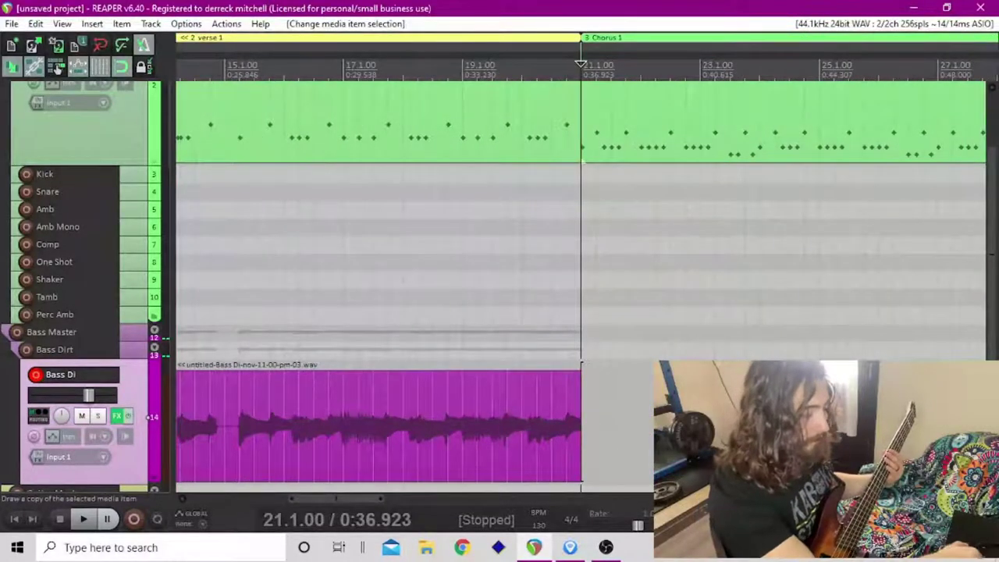
# - Try a Chorus 1 bass take from 21.1.00, stop it within the first bar, and delete the recorded file
pyautogui.hotkey('ctrl', 'r')
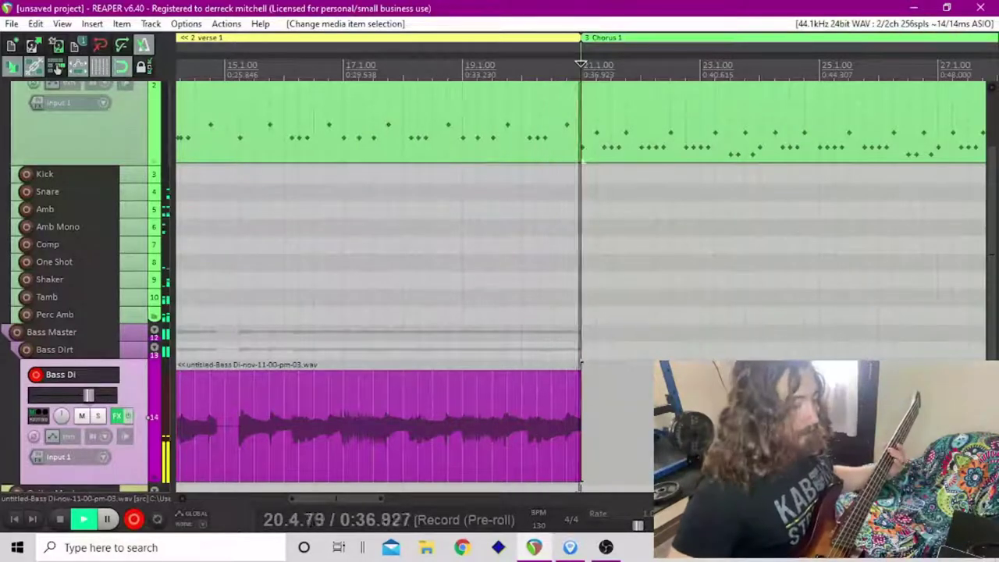
pyautogui.press('space')
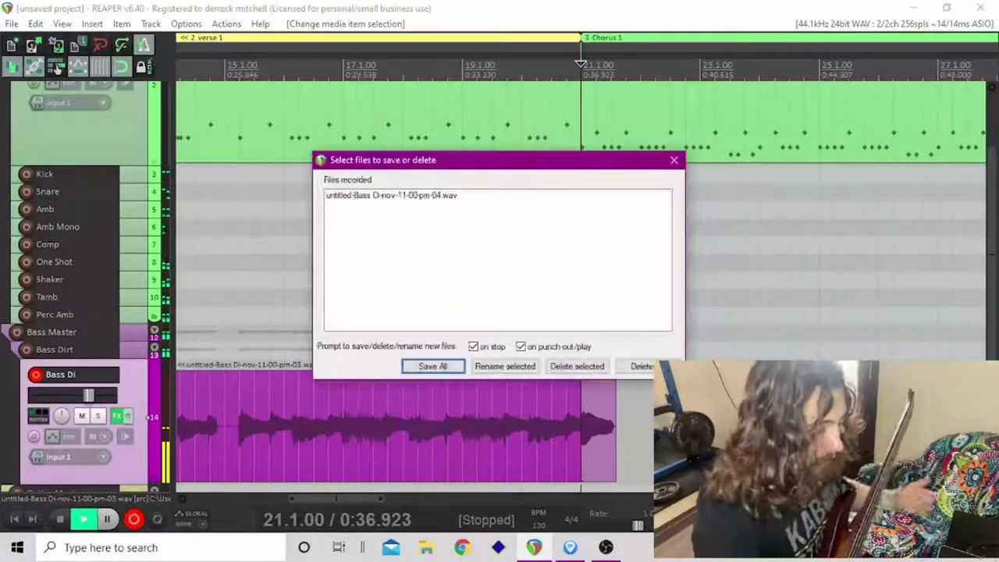
pyautogui.press('Tab')
pyautogui.press('Tab')
pyautogui.press('Return')
pyautogui.press('Return')
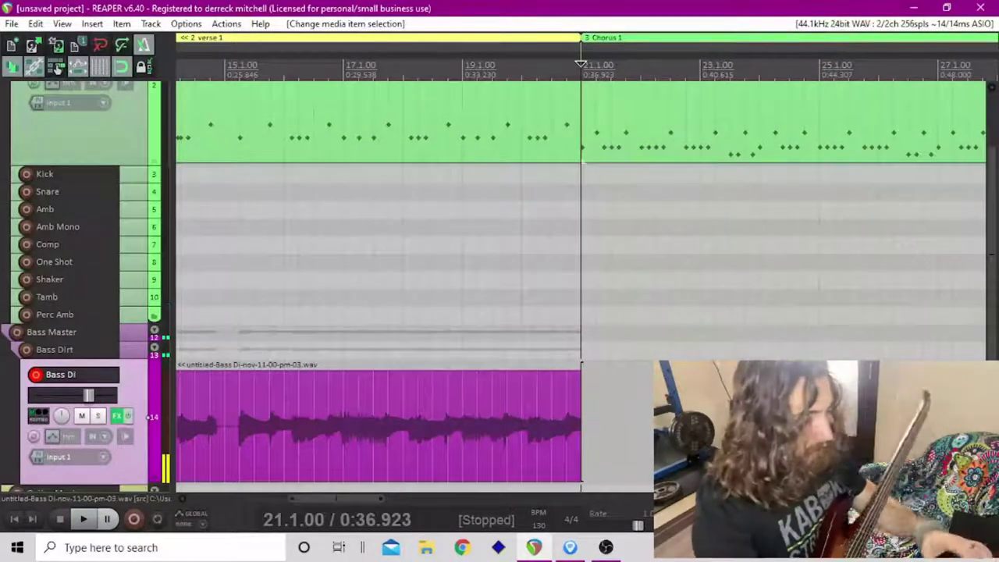
# - Try a second Chorus 1 bass take from 21.1.00, stop it around bar 22, and discard the recording
pyautogui.press('=')
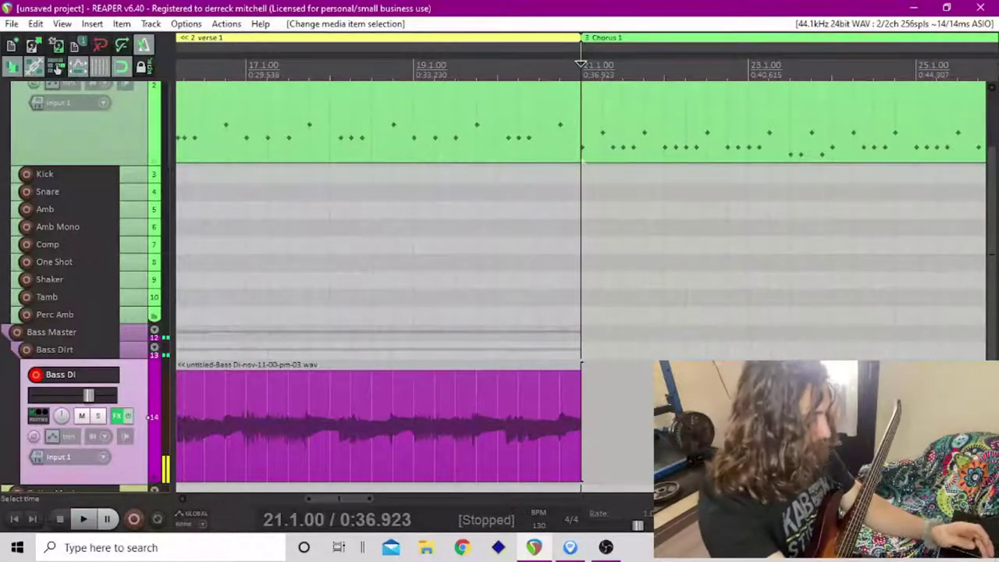
pyautogui.hotkey('ctrl', 'r')
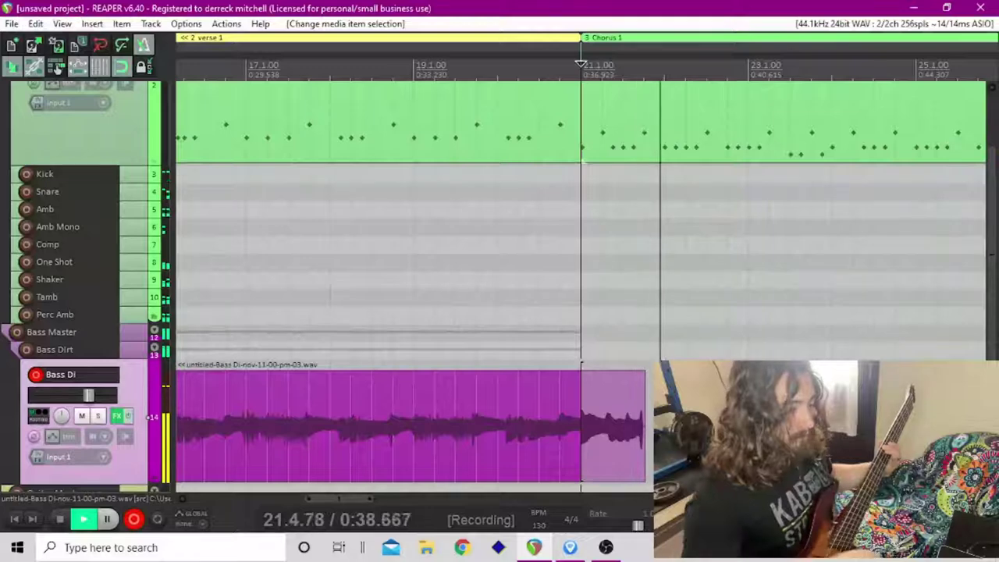
pyautogui.press('space')
pyautogui.press('Return')
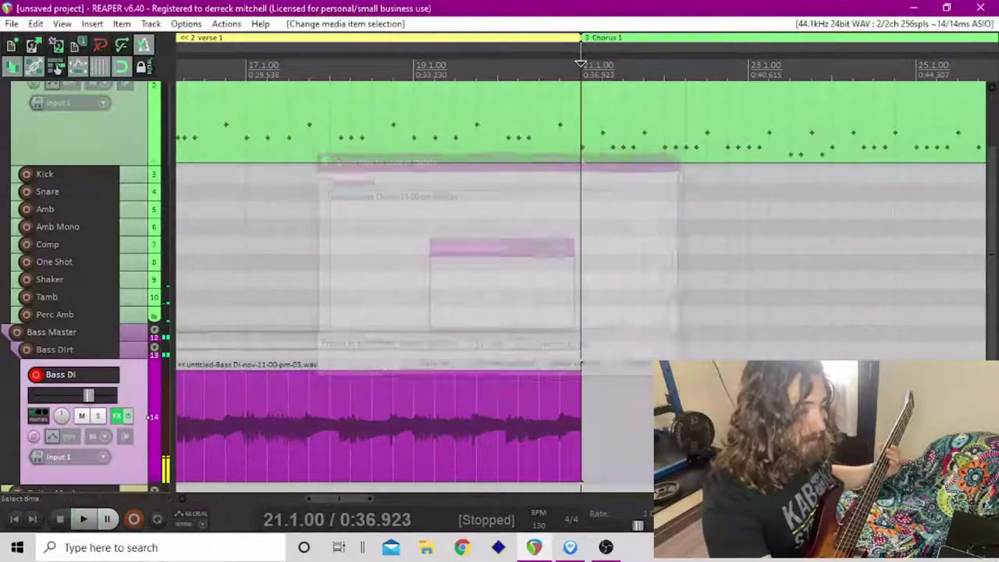
# - Record the Chorus 1 bass take on Bass Di from 21.1.00 until just into Verse 2, and save the file
pyautogui.hotkey('ctrl', 'r')
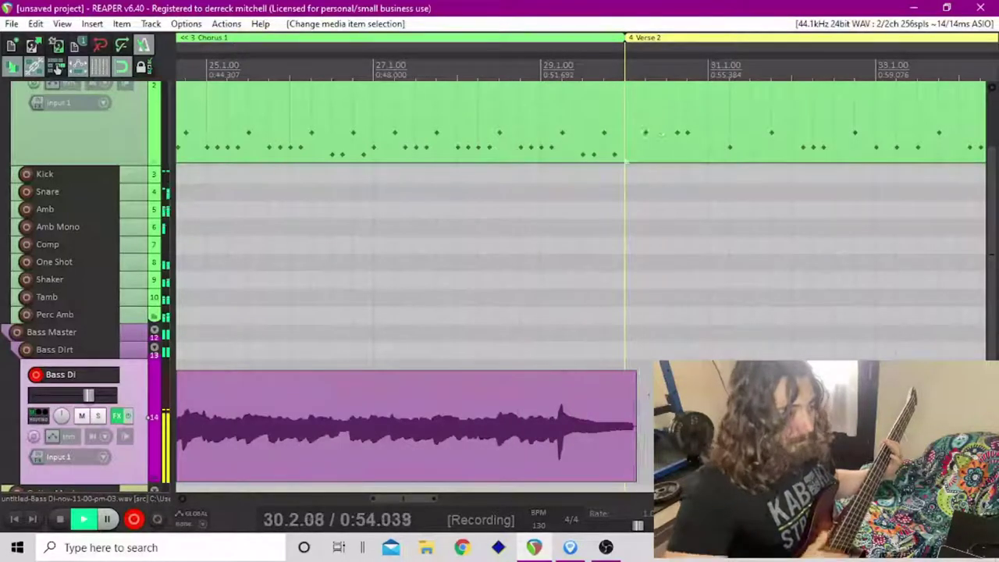
pyautogui.press('space')
pyautogui.press('Return')
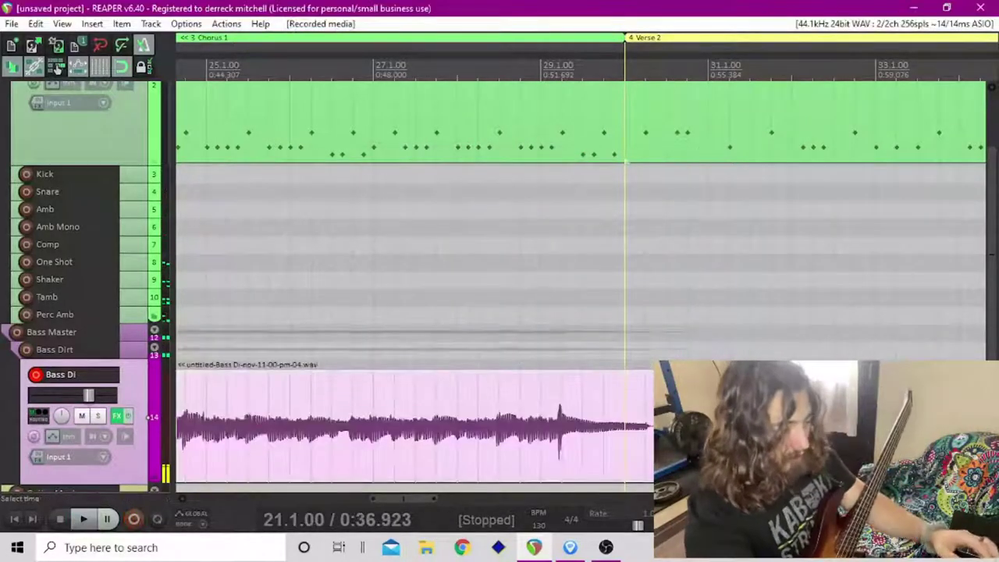
# - Split the Chorus 1 bass take at 30.1.00, the start of Verse 2, and cut its tail
pyautogui.click(627, 430)
pyautogui.press('s')
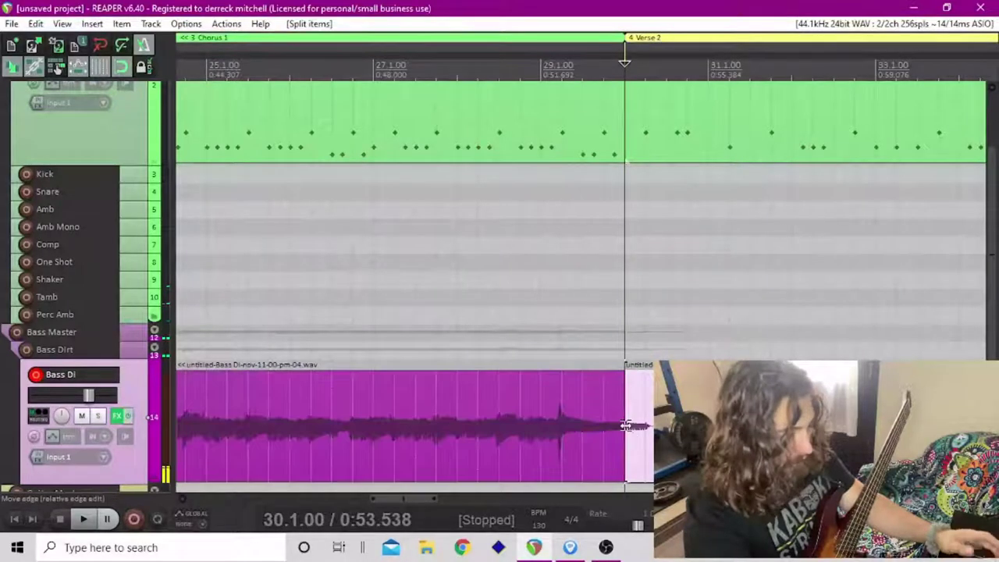
pyautogui.hotkey('ctrl', 'x')
pyautogui.scroll(-6, 628, 422)
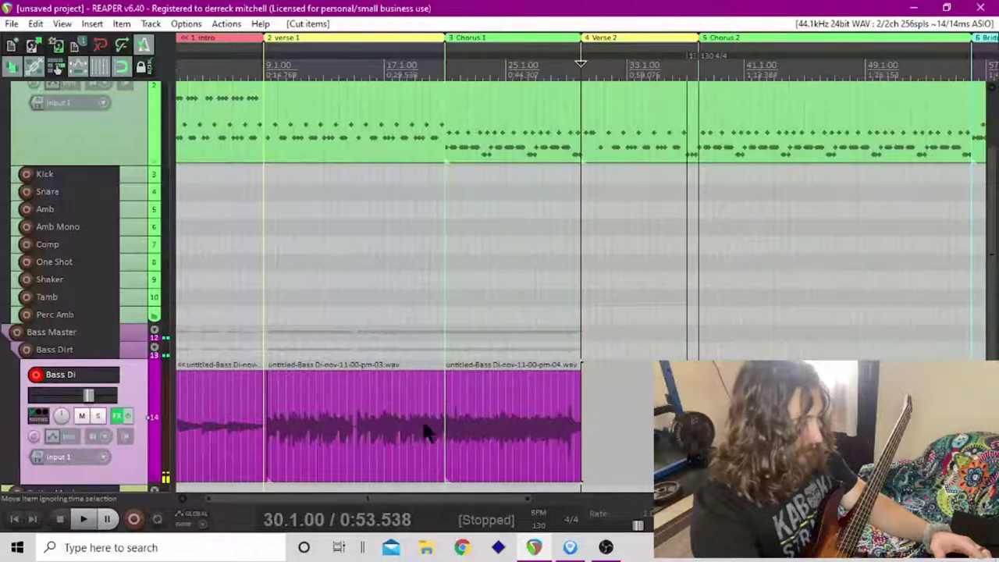
# - Split the intro bass item on Bass Di at 9.1.00, the start of verse 1
pyautogui.click(263, 446)
pyautogui.click(303, 428)
pyautogui.scroll(3, 303, 429)
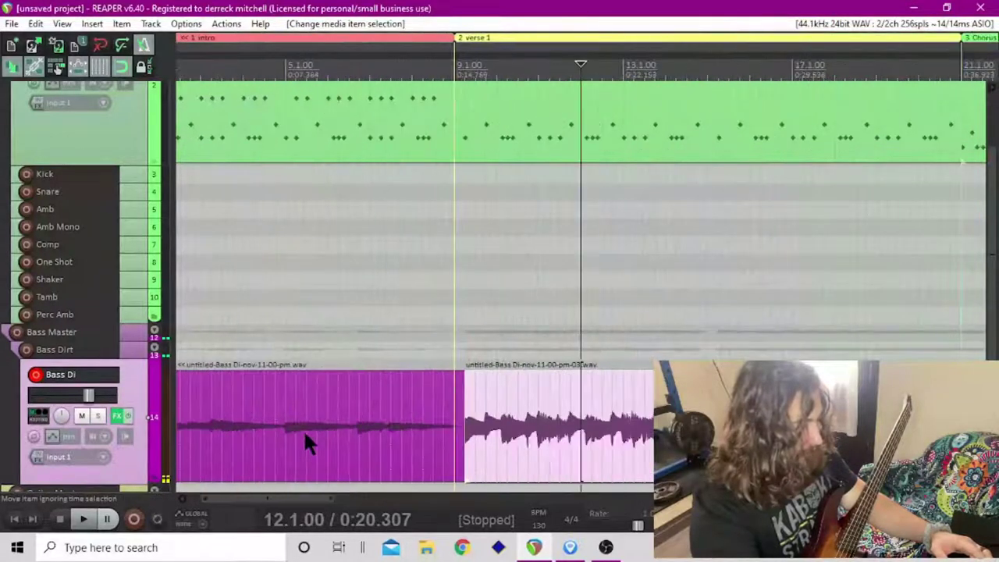
pyautogui.click(403, 424)
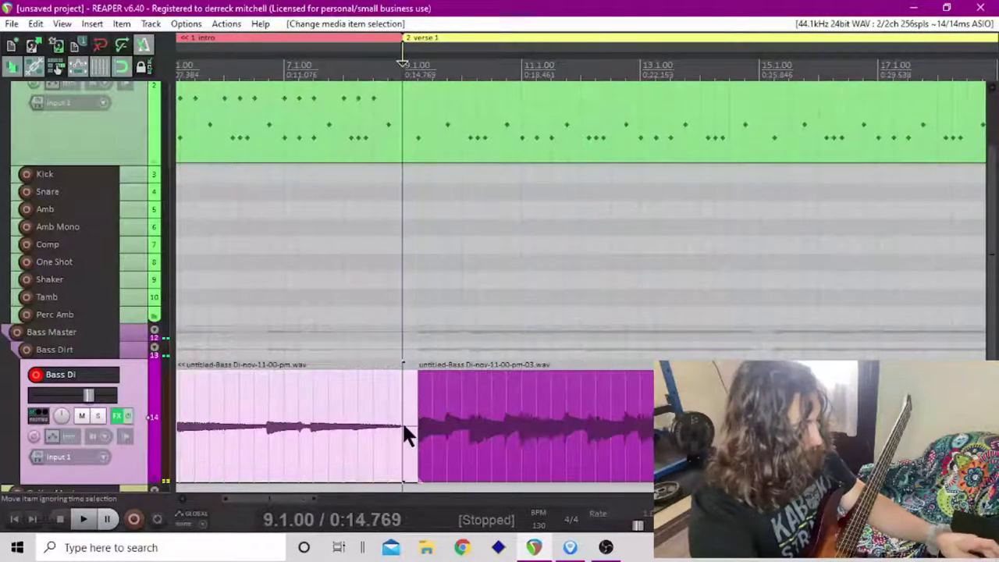
pyautogui.press('s')
pyautogui.scroll(-3, 420, 422)
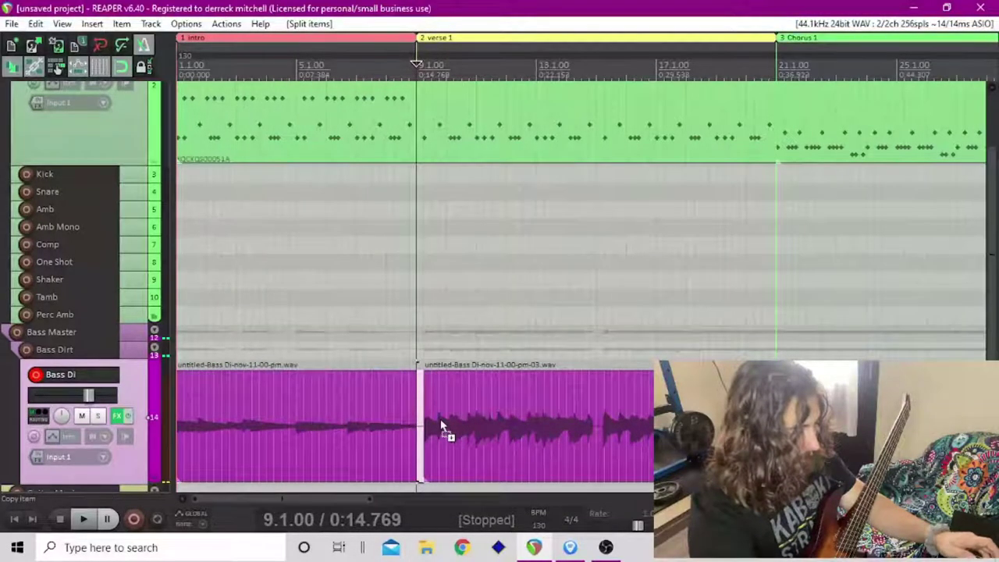
# - Glue the leftover sliver after 9.1.00 and the verse 1 bass take into one item
pyautogui.click(441, 426)
pyautogui.rightClick(441, 425)
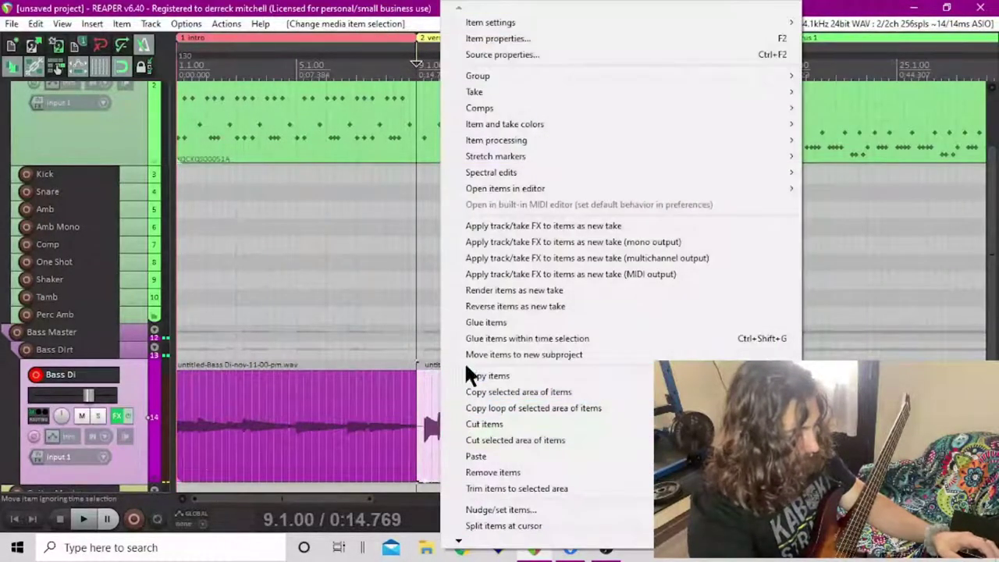
pyautogui.click(466, 322)
pyautogui.scroll(-3, 604, 328)
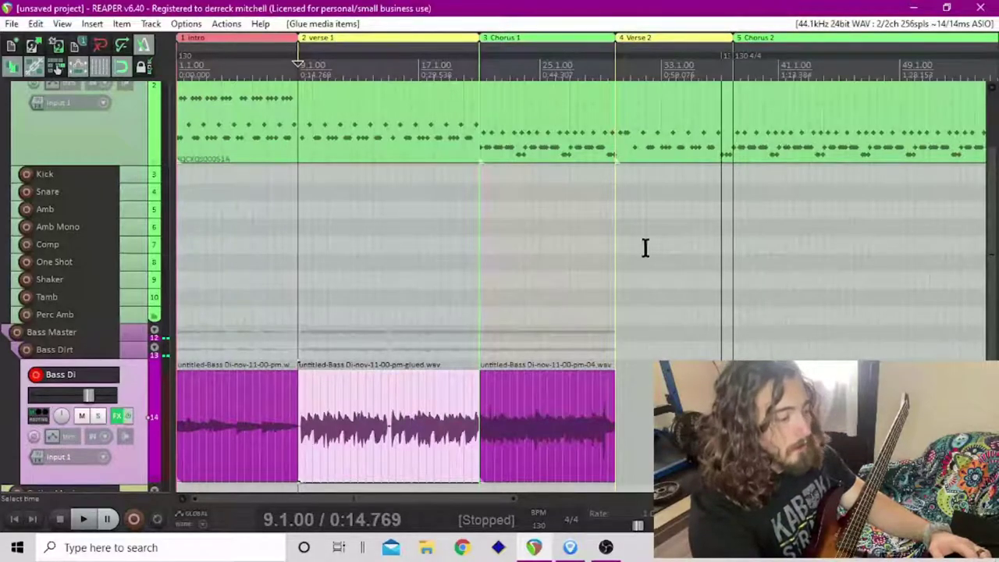
# - Try a Verse 2 bass take on Bass Di from 30.1.00, stop it around bar 32, and delete the recorded file
pyautogui.click(425, 444)
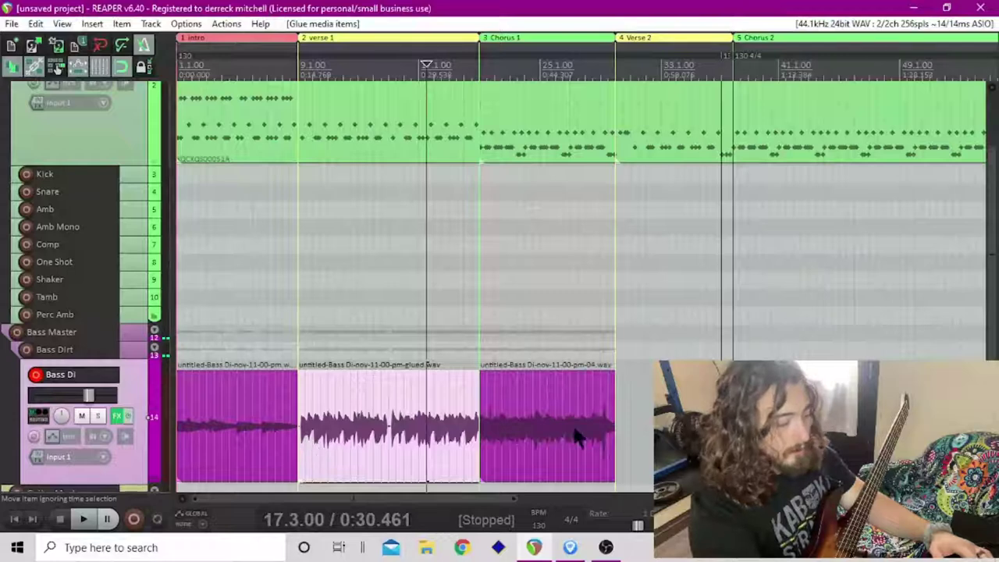
pyautogui.click(613, 412)
pyautogui.scroll(3, 630, 412)
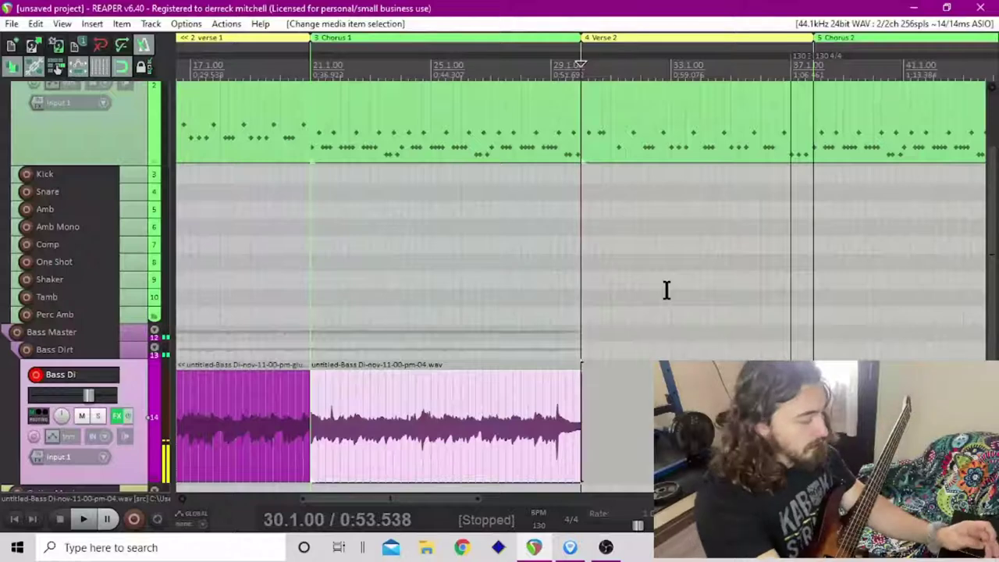
pyautogui.hotkey('ctrl', 'r')
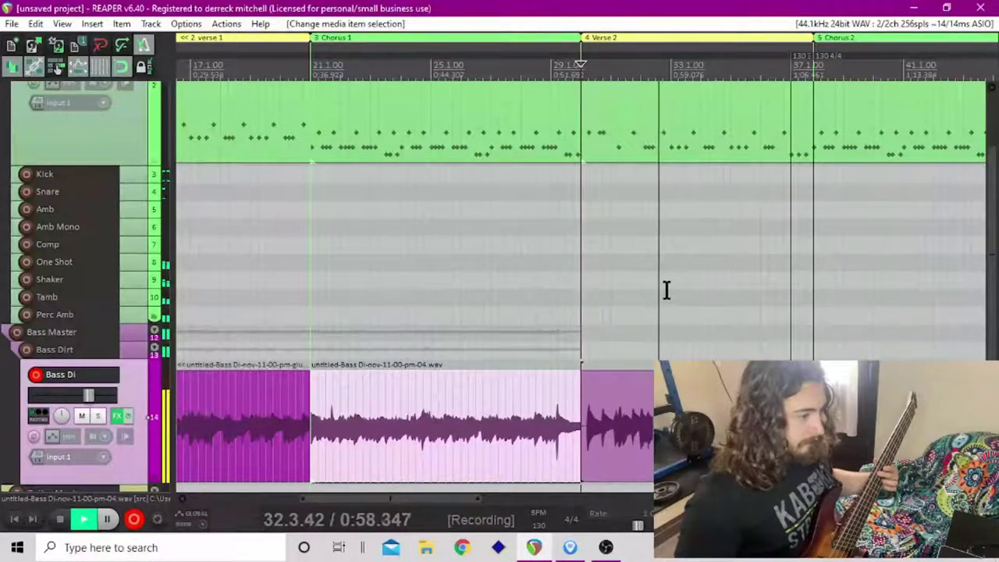
pyautogui.press('space')
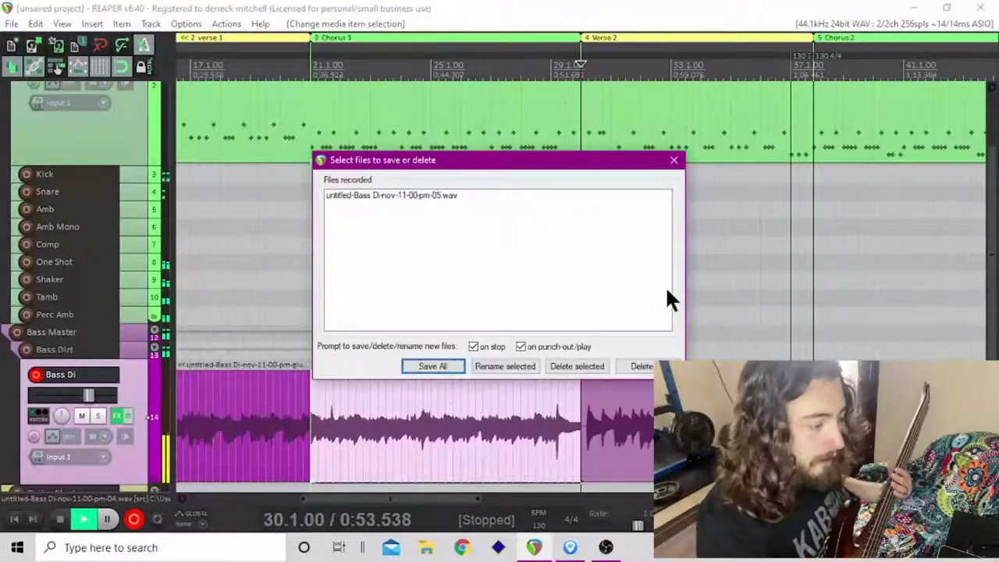
pyautogui.press('Tab')
pyautogui.press('Tab')
pyautogui.press('Tab')
pyautogui.press('Return')
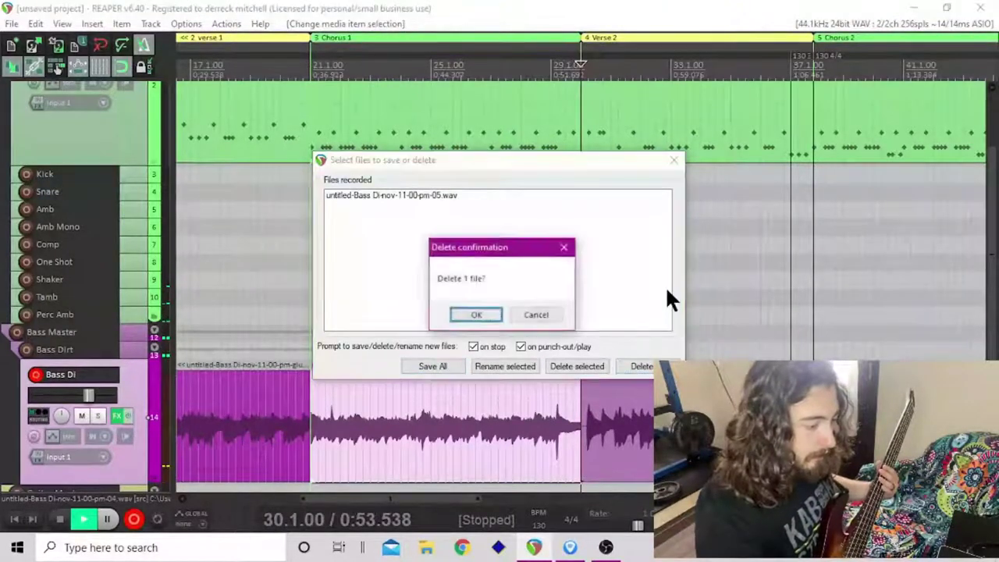
pyautogui.press('Return')
# - Play the drums from 30.1.00 and from 29.2.00 to examine where Chorus 1 ends and Verse 2 begins
pyautogui.scroll(3, 666, 291)
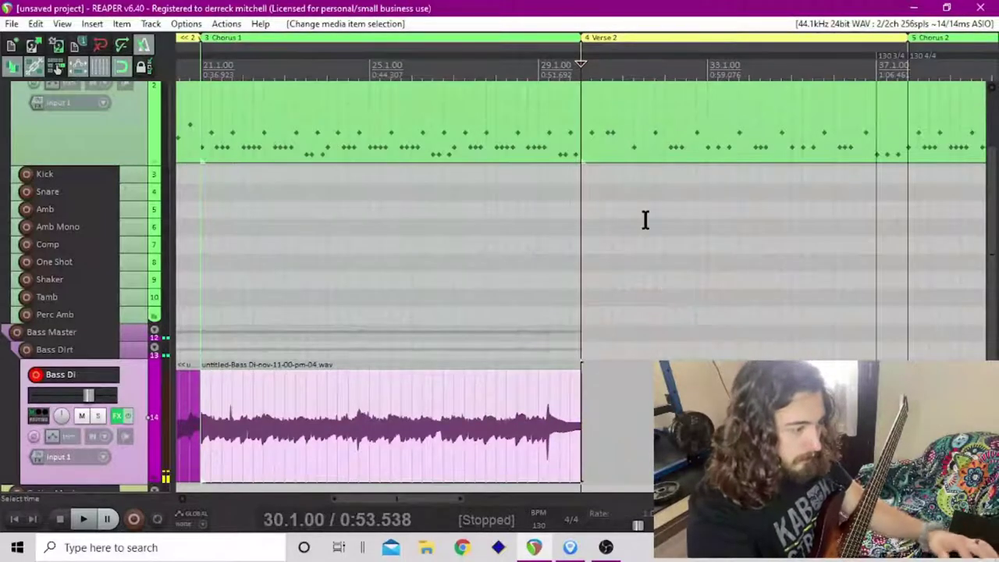
pyautogui.press('space')
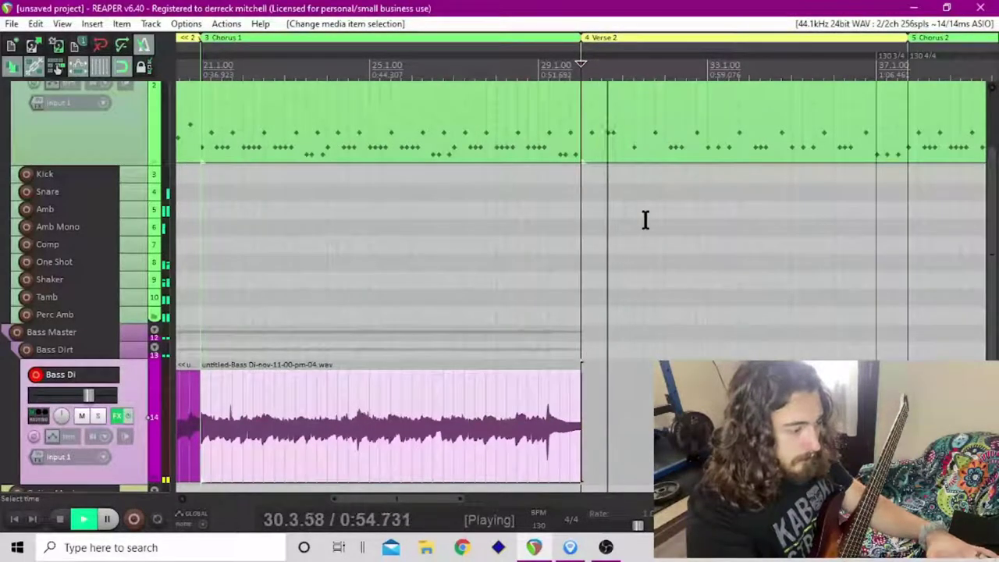
pyautogui.press('space')
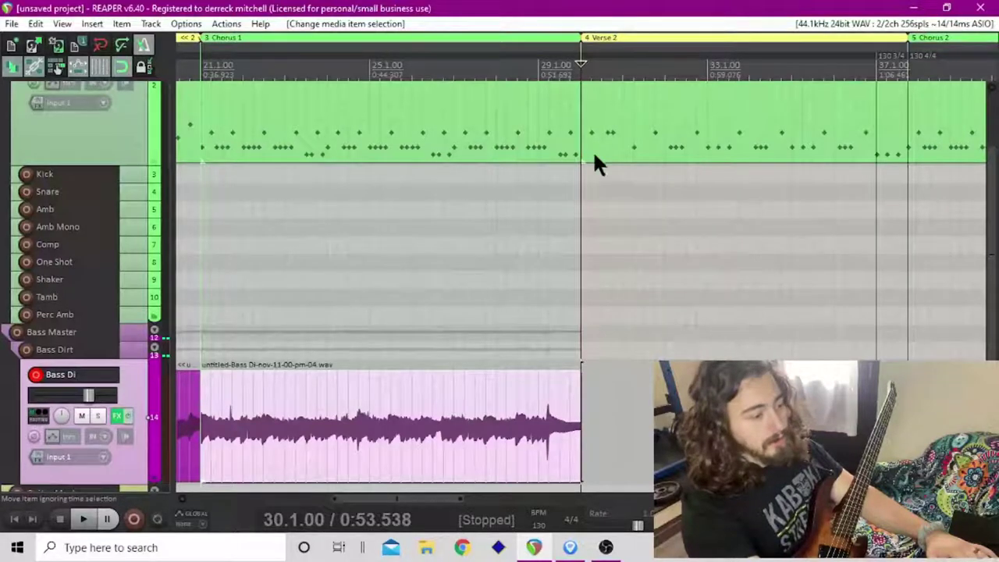
pyautogui.click(607, 135)
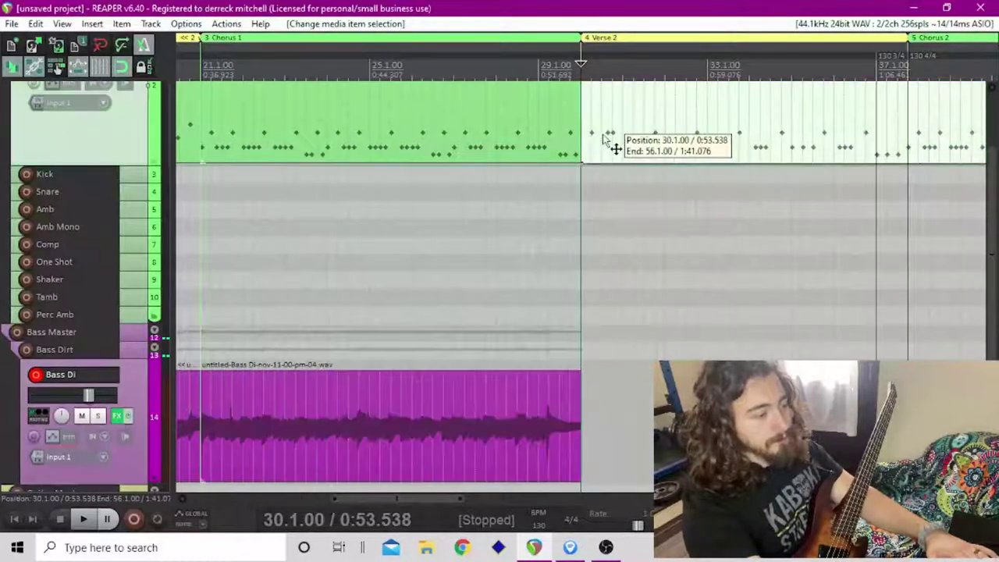
pyautogui.moveTo(608, 140); pyautogui.dragTo(603, 124)
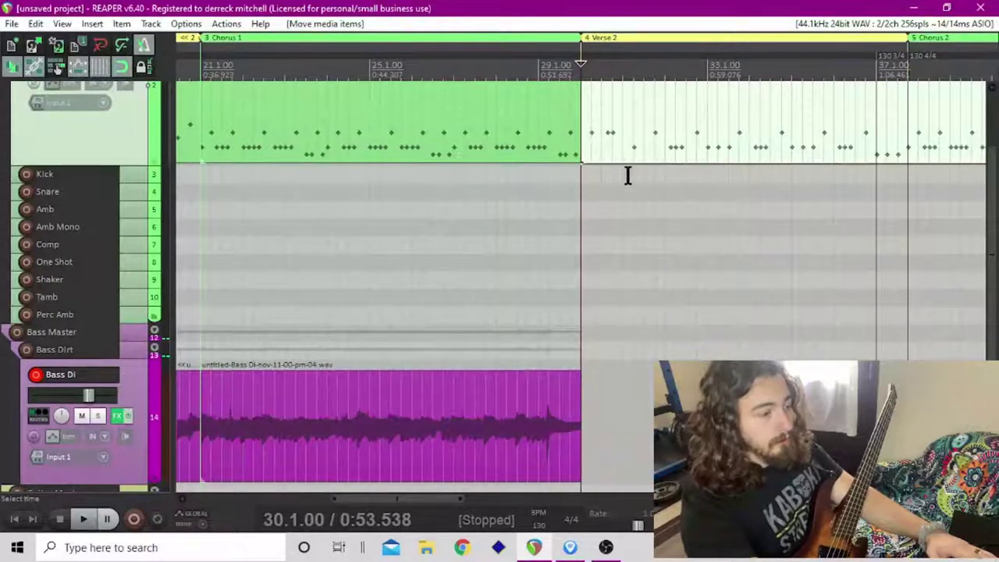
pyautogui.click(615, 158)
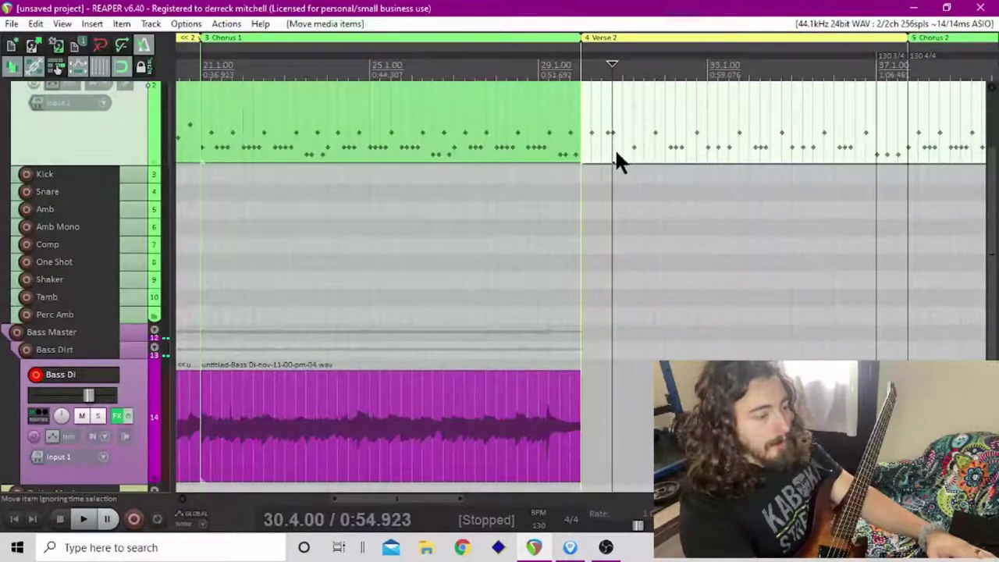
pyautogui.click(550, 414)
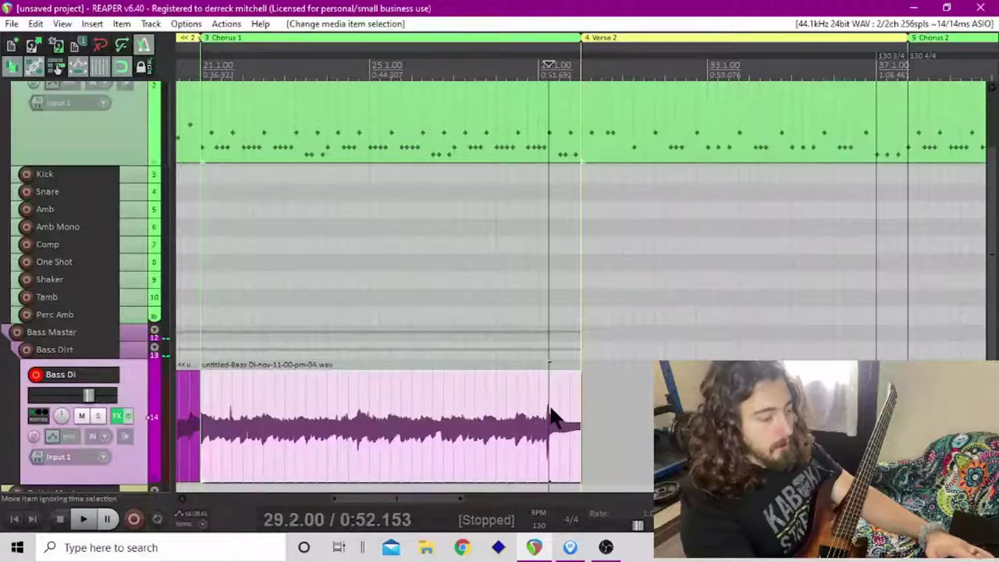
pyautogui.press('space')
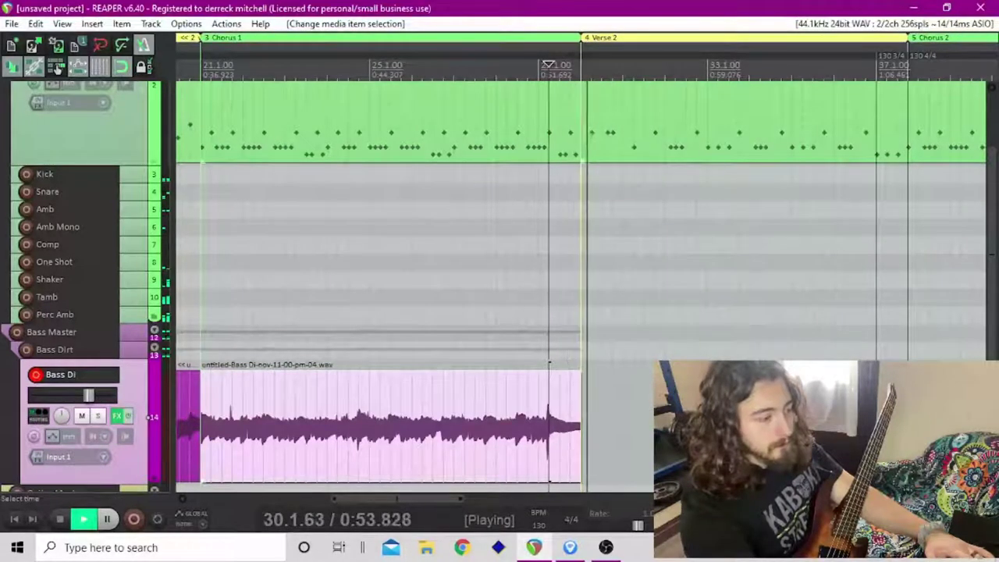
pyautogui.press('space')
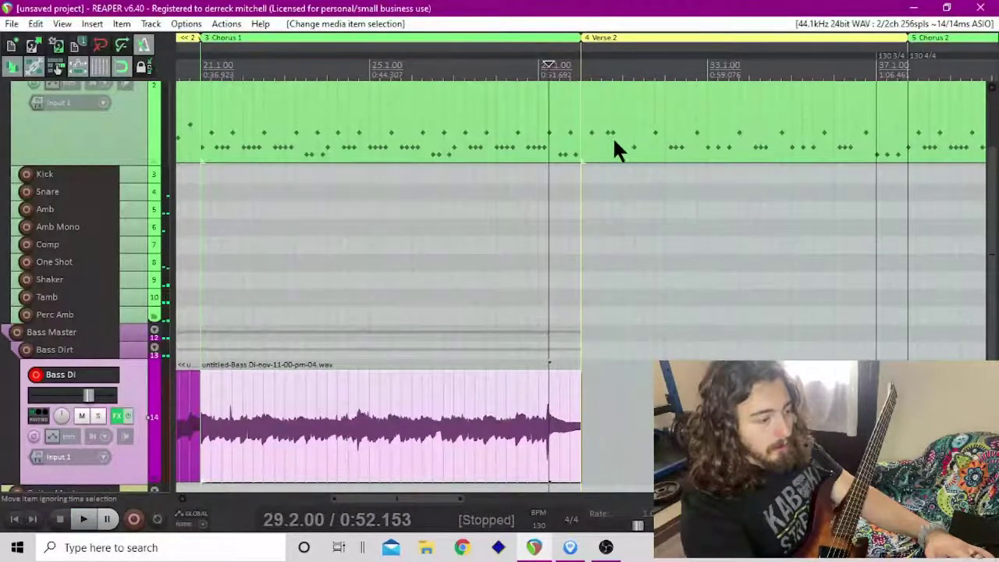
# - Move the boundary between the Chorus 1 and Verse 2 regions to 30.4.00 and play from there to check it
pyautogui.click(612, 145)
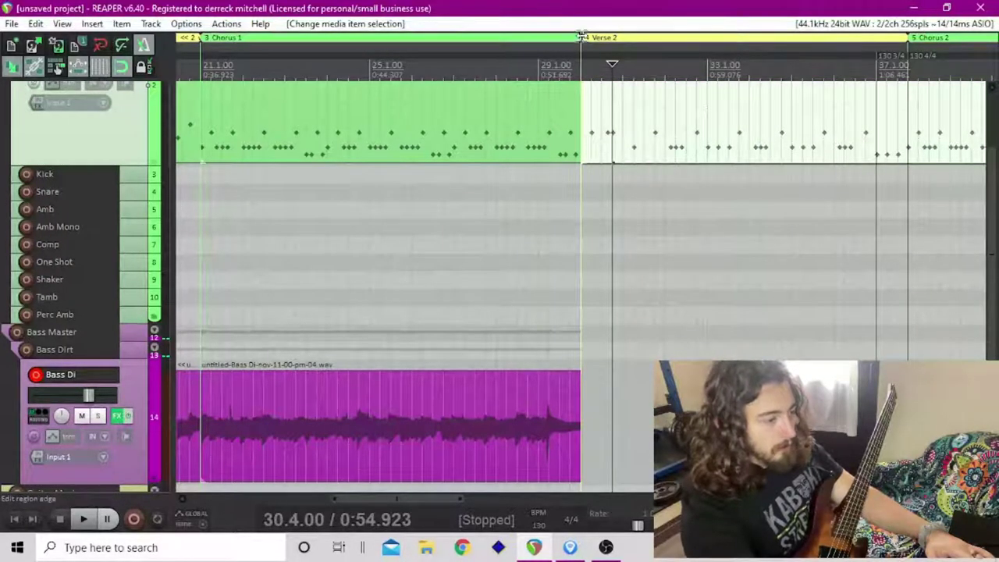
pyautogui.moveTo(581, 37); pyautogui.dragTo(612, 36)
pyautogui.press('space')
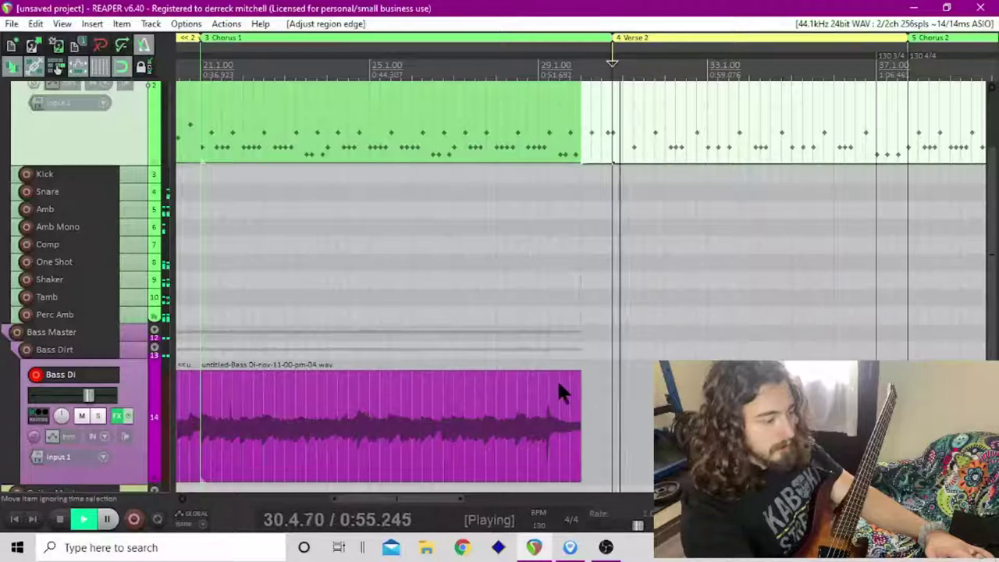
pyautogui.press('space')
# - Cut the Chorus 1 bass take from Bass Di and place the edit cursor at 21.1.00
pyautogui.click(539, 392)
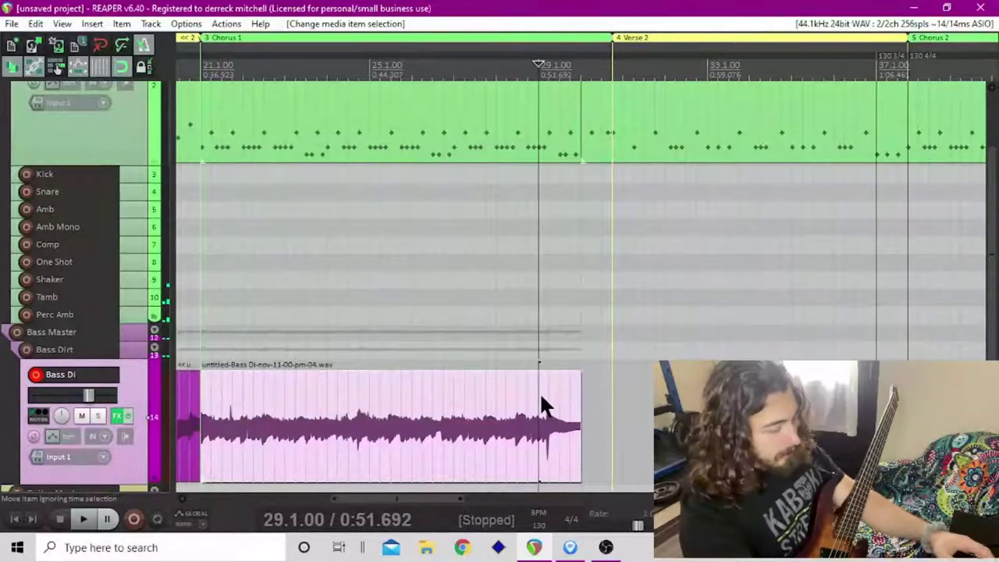
pyautogui.hotkey('ctrl', 'x')
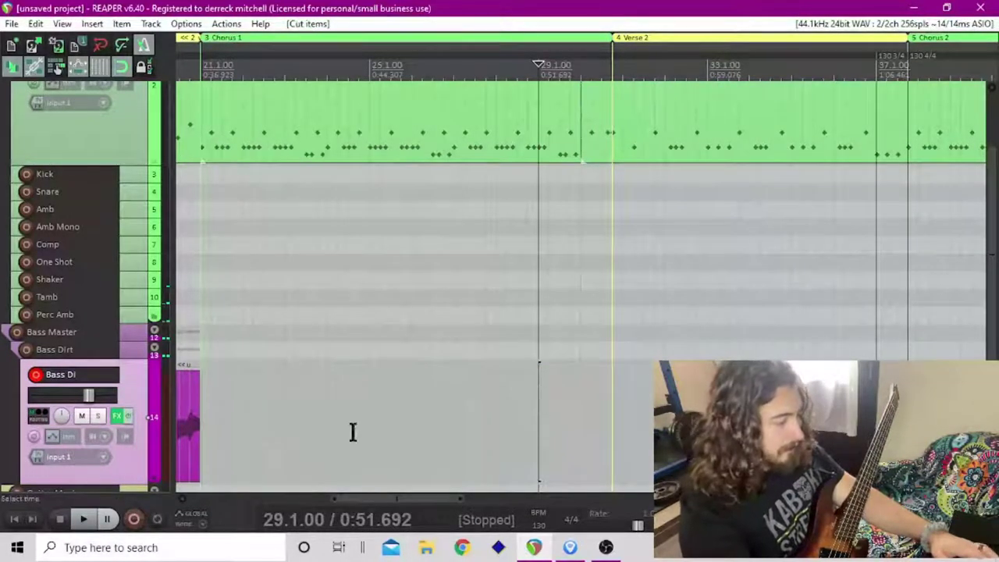
pyautogui.click(203, 414)
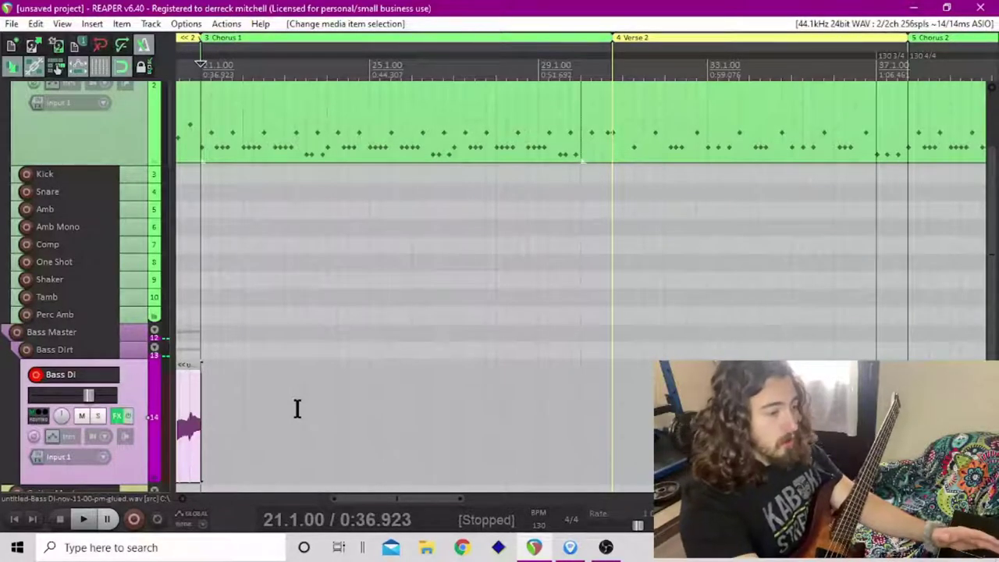
pyautogui.scroll(-8, 297, 409)
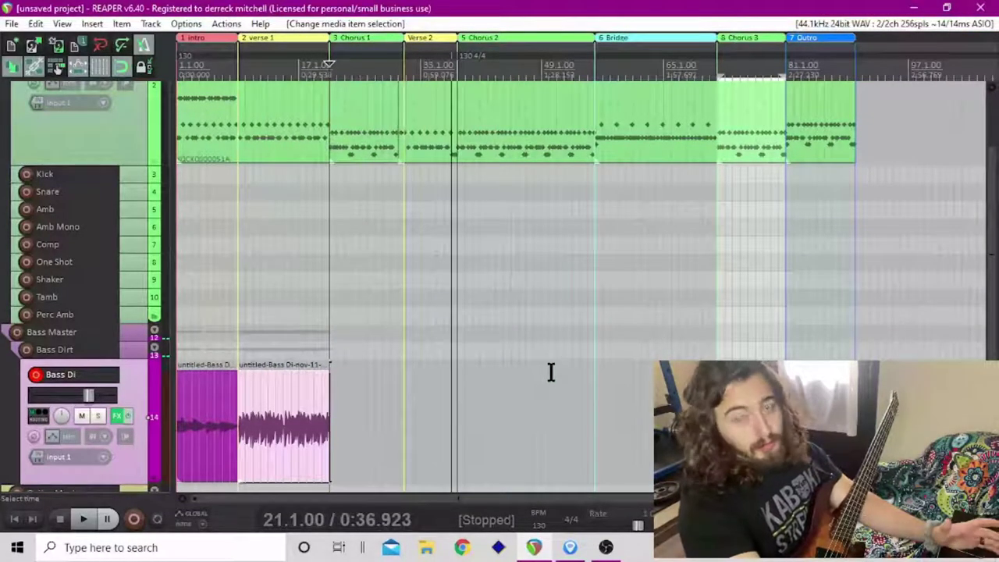
# - Play back the project from the start of the Bridge to listen to its bass take
pyautogui.scroll(5, 551, 372)
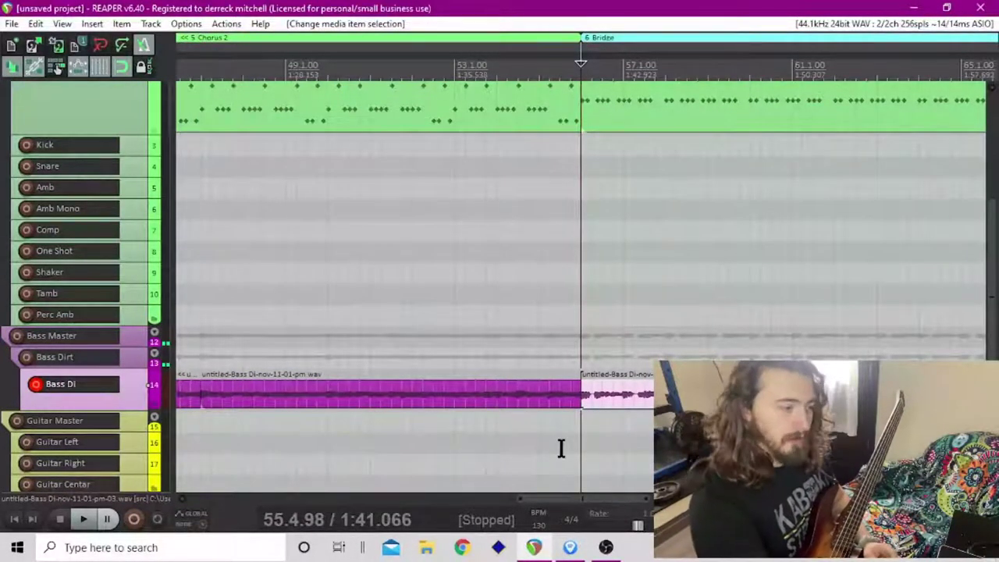
pyautogui.press('space')
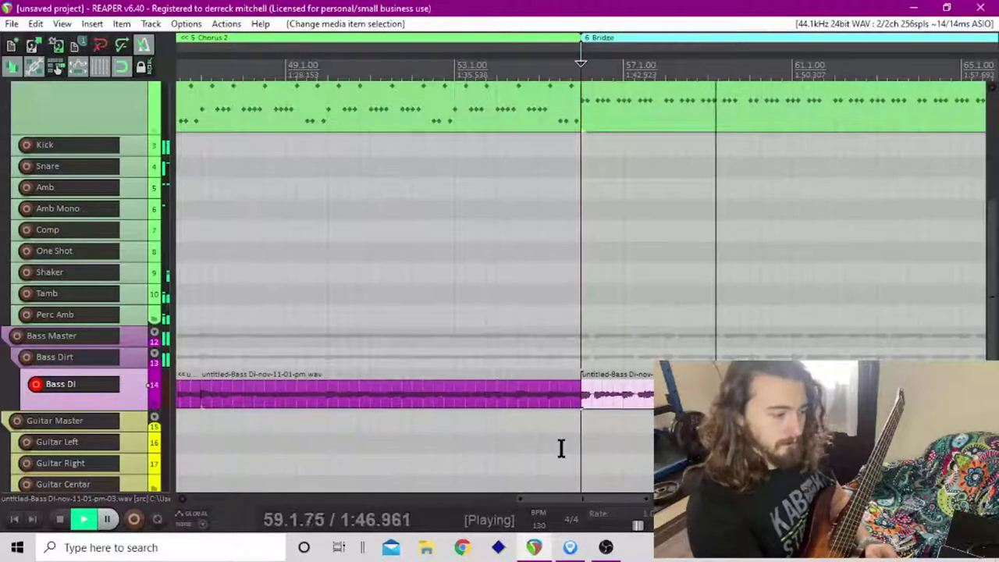
pyautogui.press('space')
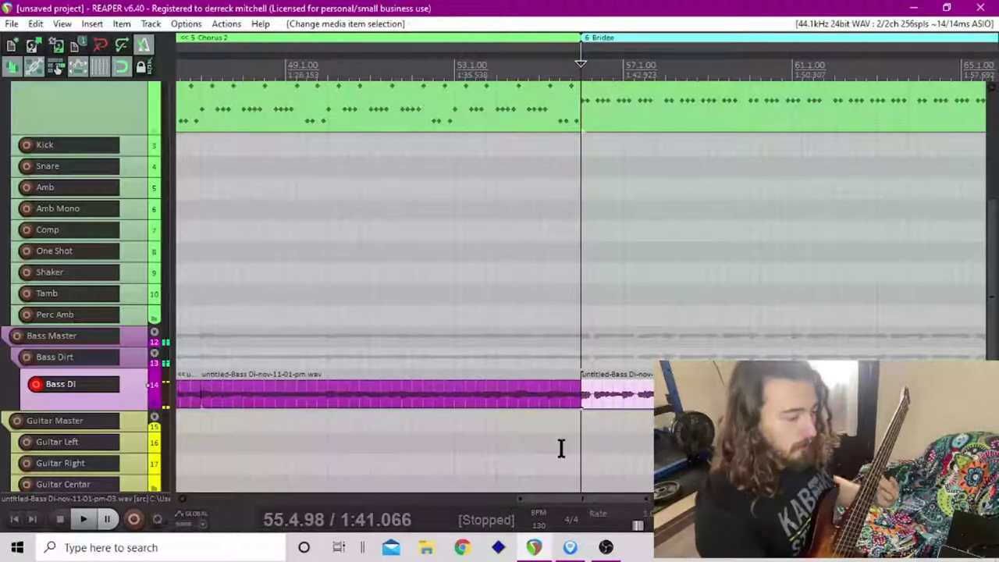
# - Switch to Guitar Pro, play the E.Bass tab from the Bridge at bar 56 to review the part, and return to REAPER
pyautogui.click(571, 548)
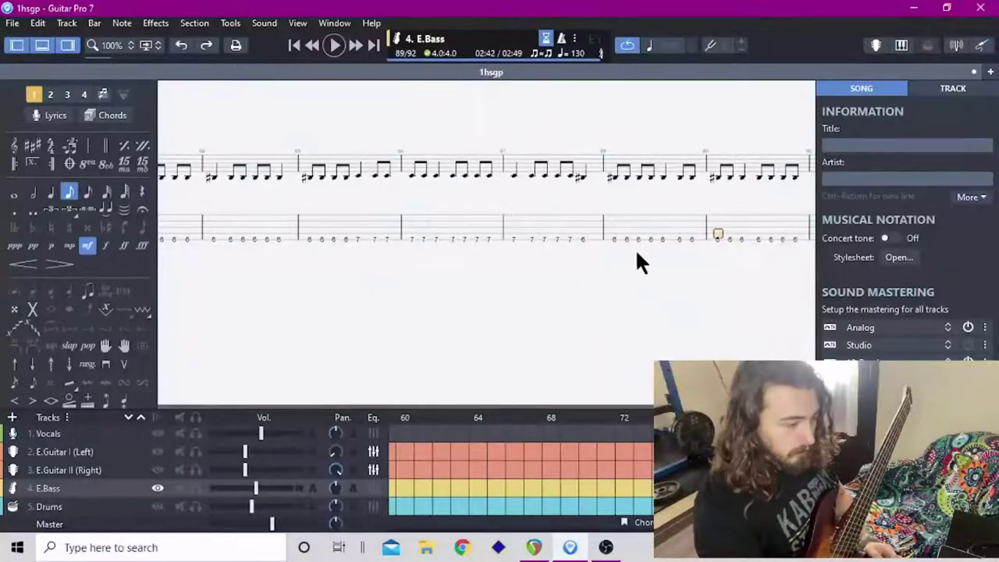
pyautogui.click(605, 469)
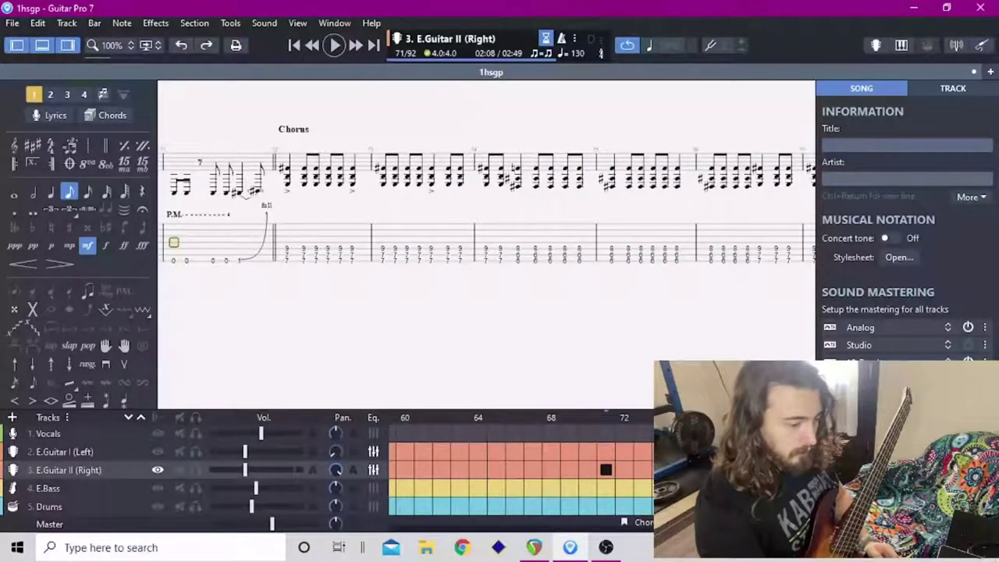
pyautogui.hscroll(-5, 521, 468)
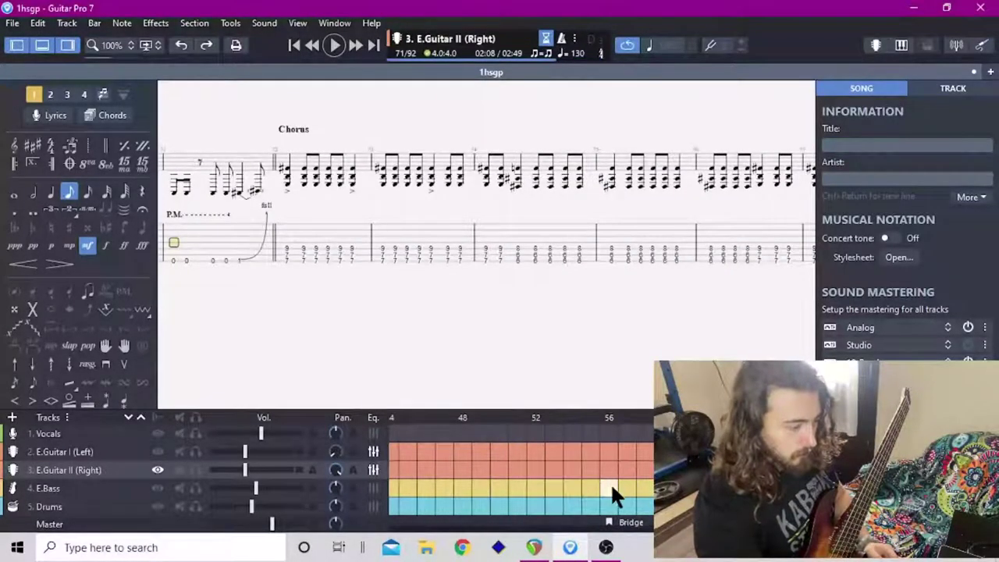
pyautogui.click(610, 488)
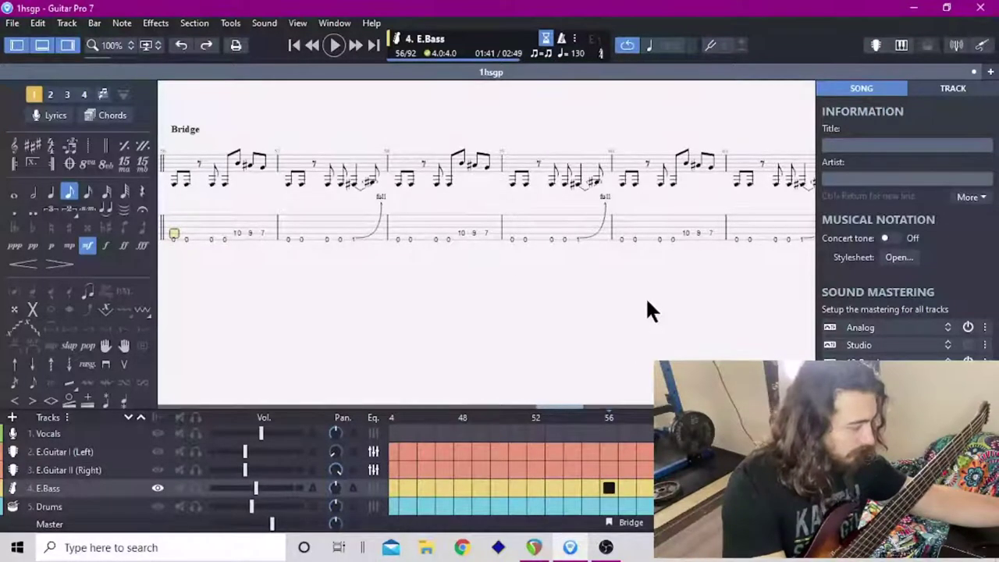
pyautogui.press('space')
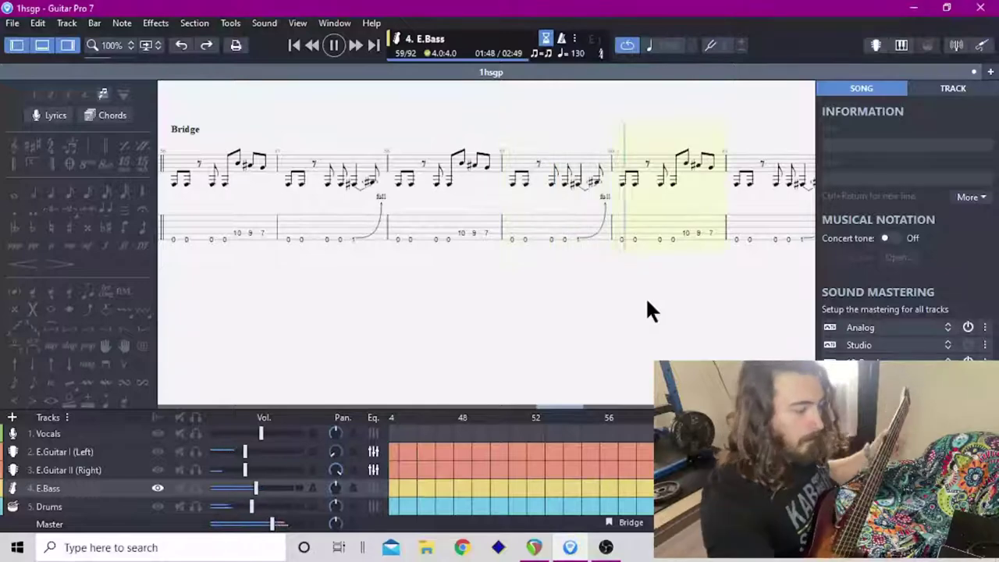
pyautogui.press('space')
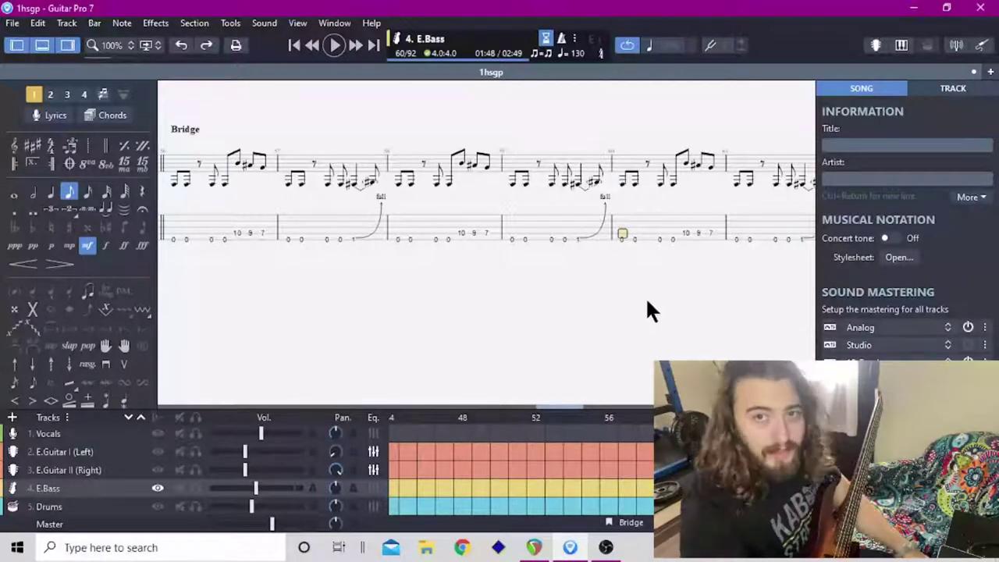
pyautogui.click(533, 547)
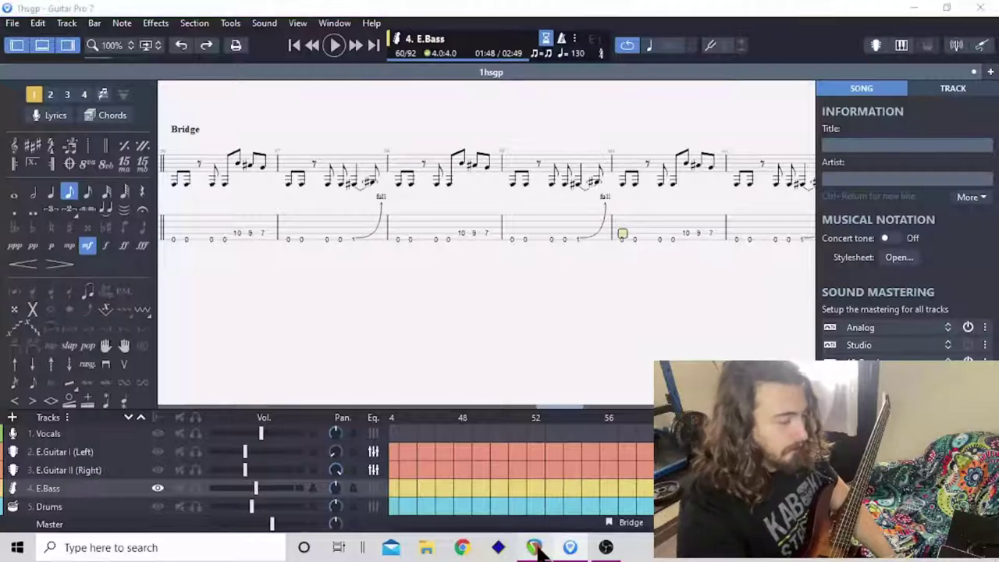
# - Return to the project start, enlarge the Bass Di track and play the opening of the intro
pyautogui.scroll(-5, 644, 345)
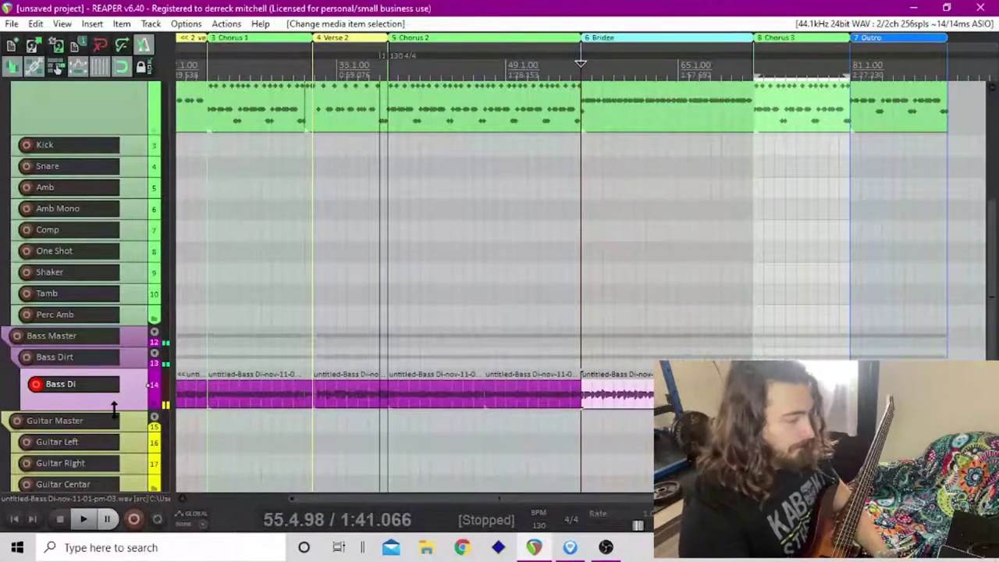
pyautogui.click(15, 519)
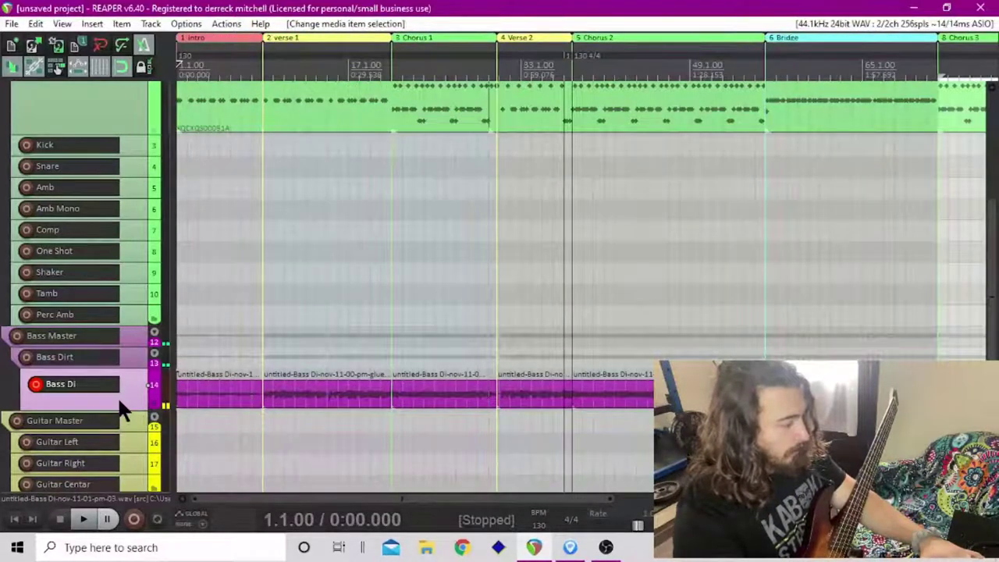
pyautogui.moveTo(125, 410); pyautogui.dragTo(121, 462)
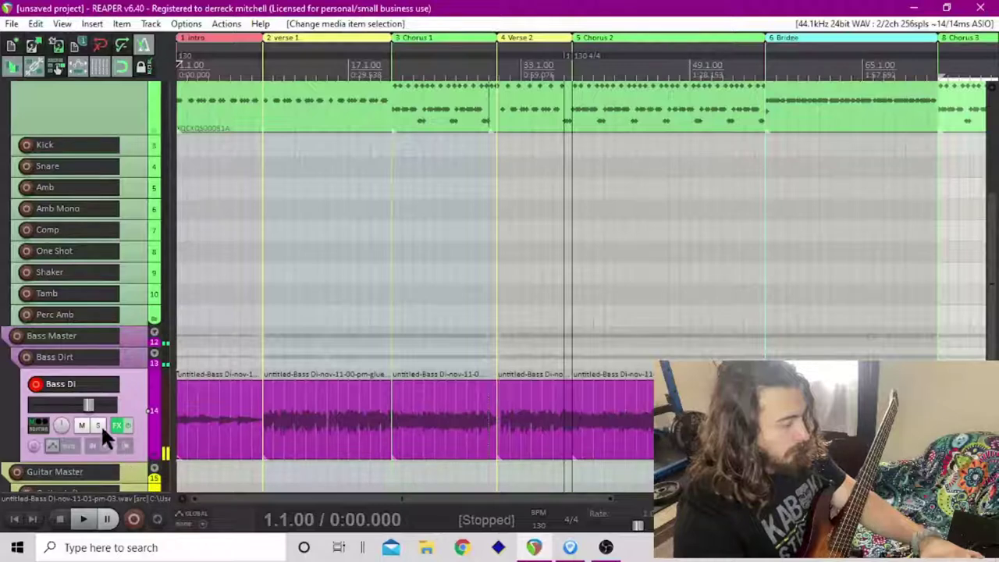
pyautogui.press('space')
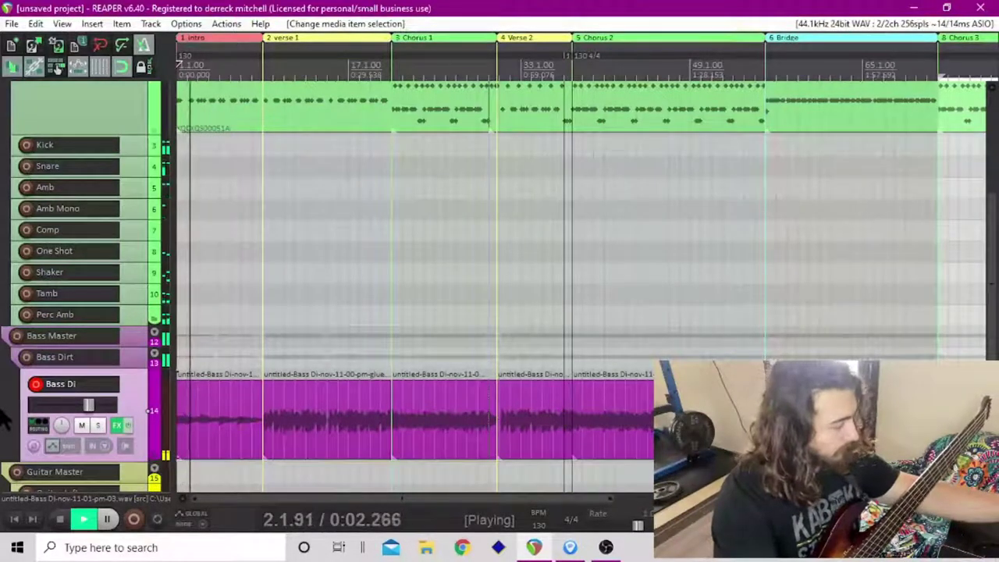
pyautogui.scroll(-4, 221, 367)
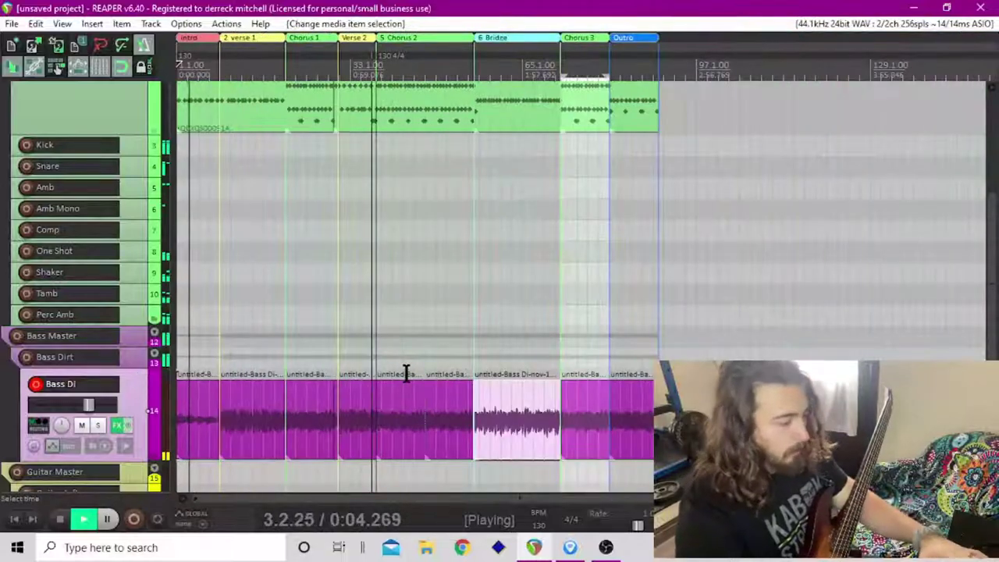
pyautogui.press('space')
# - Select all the takes on Bass Di from the Intro to the Outro and copy them
pyautogui.moveTo(246, 392); pyautogui.dragTo(202, 391)
pyautogui.rightClick(202, 391)
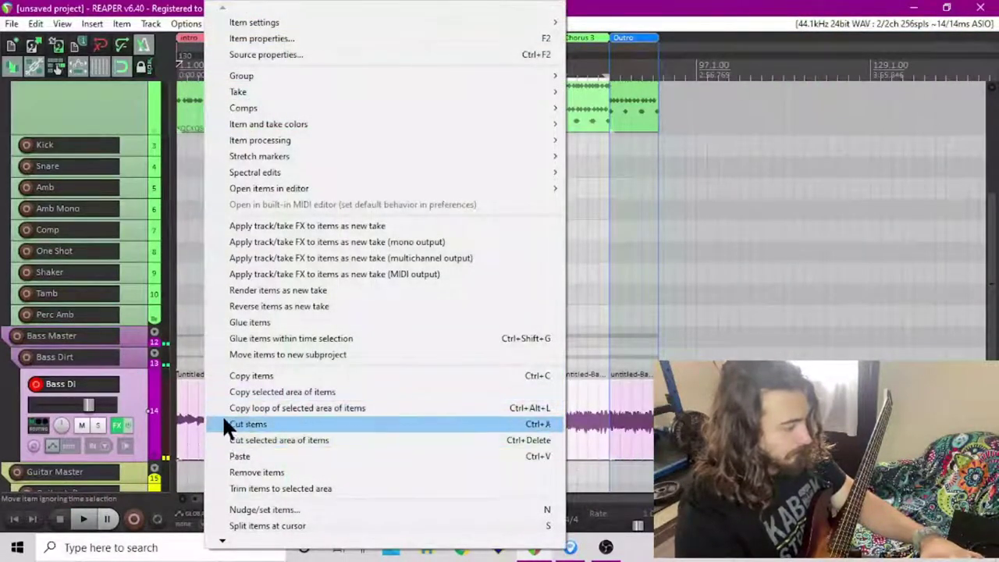
pyautogui.click(223, 391)
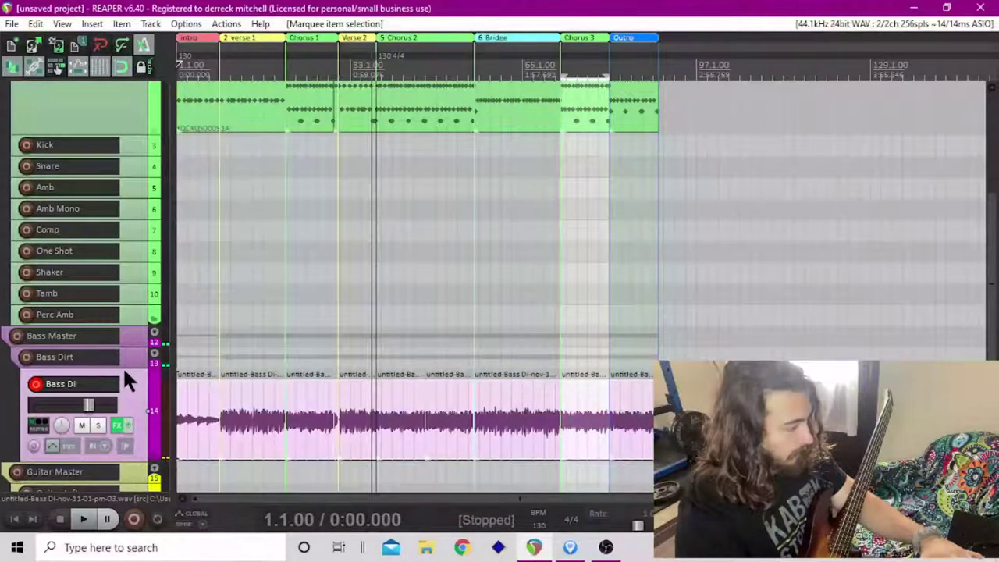
# - Enlarge the Bass Dirt track and change its folder setting so Bass Di sits beside it inside Bass Master
pyautogui.moveTo(126, 374); pyautogui.dragTo(133, 421)
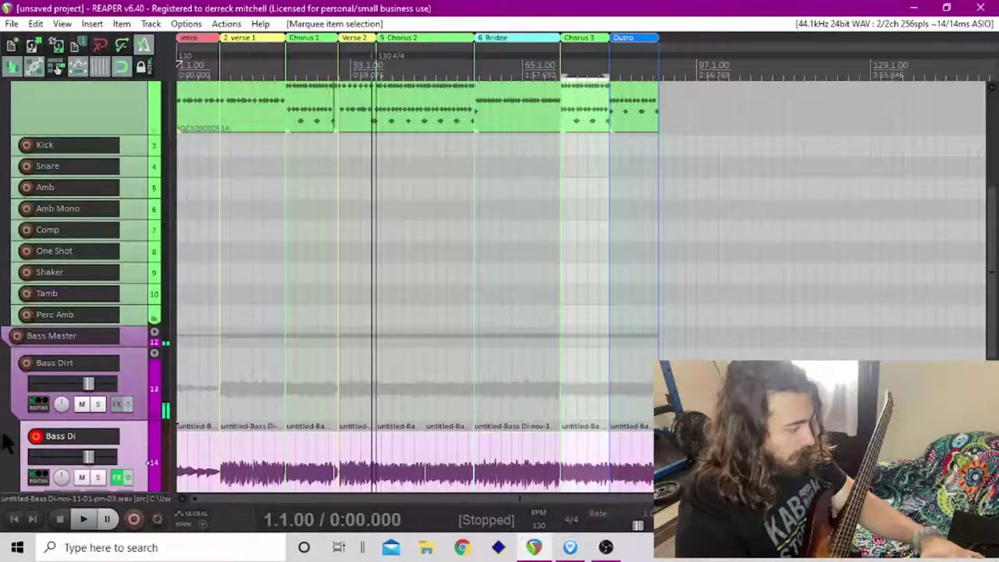
pyautogui.scroll(-1, 6, 442)
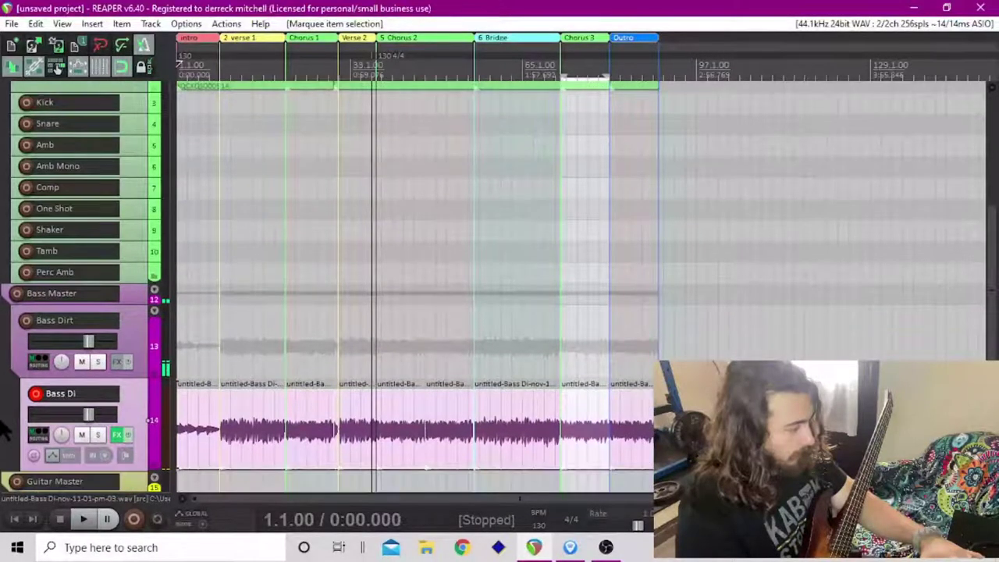
pyautogui.click(153, 373)
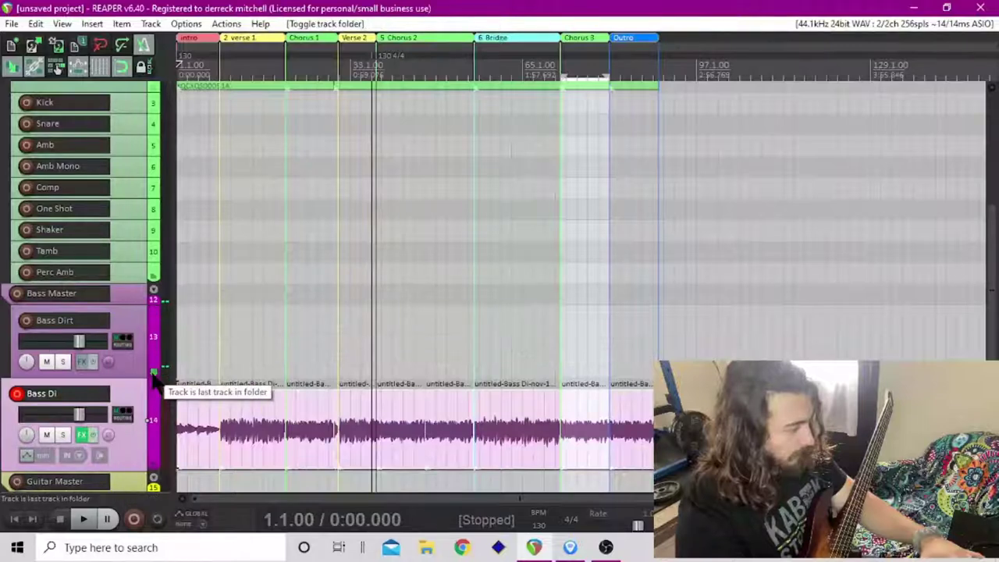
pyautogui.click(154, 373)
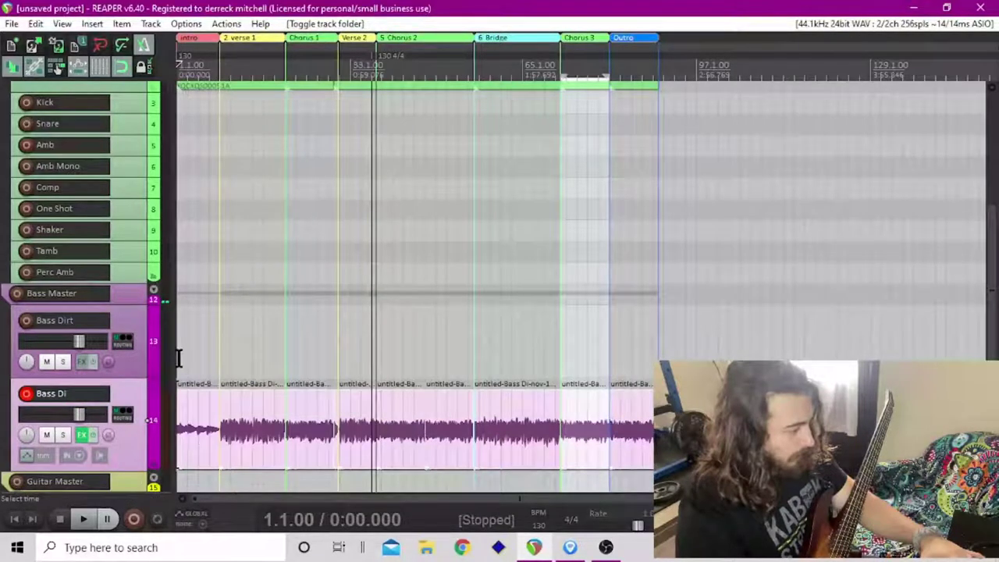
# - Paste the copied takes onto Bass Dirt from the project start and move the Bass Di track above Bass Dirt
pyautogui.click(178, 357)
pyautogui.hotkey('ctrl', 'v')
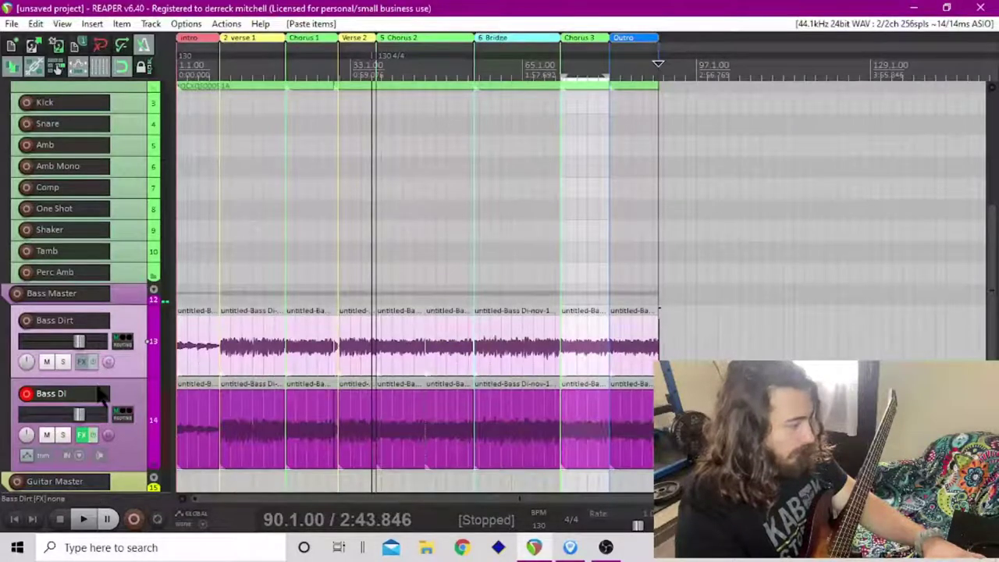
pyautogui.moveTo(125, 396); pyautogui.dragTo(111, 352)
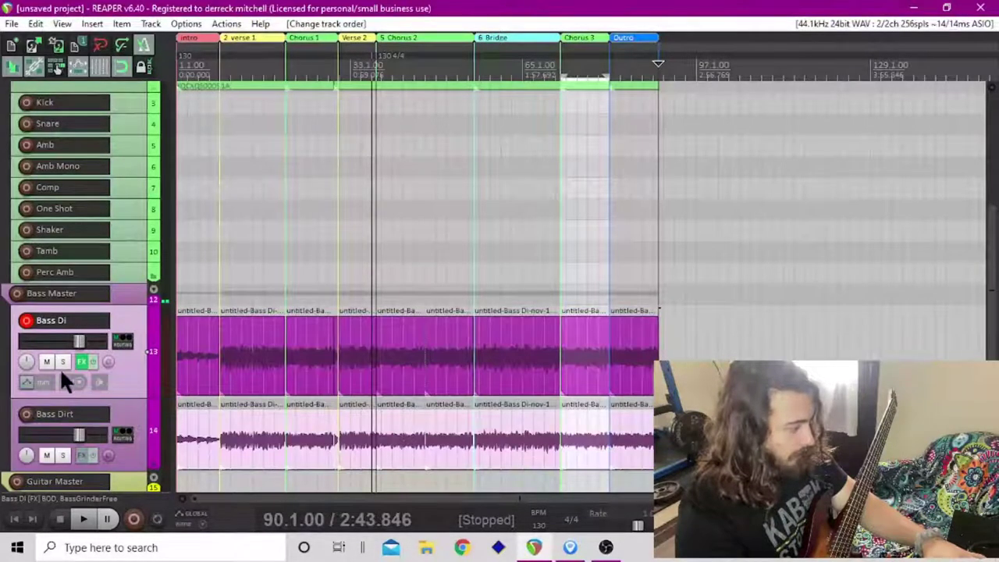
# - Copy the BOD and BassGrinderFree effects from Bass Di to Bass Dirt, check the resulting chain and close it
pyautogui.scroll(-2, 78, 351)
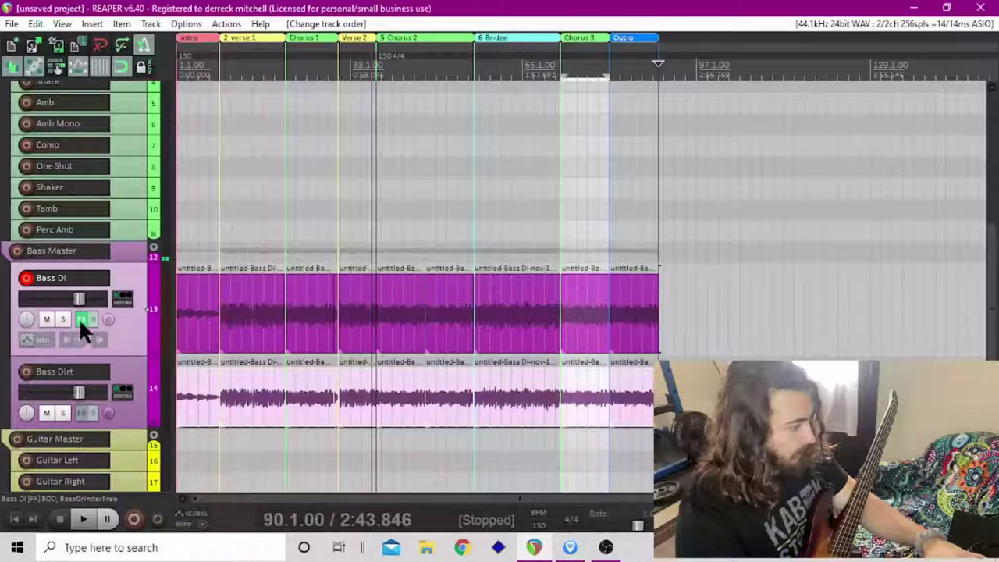
pyautogui.click(82, 411)
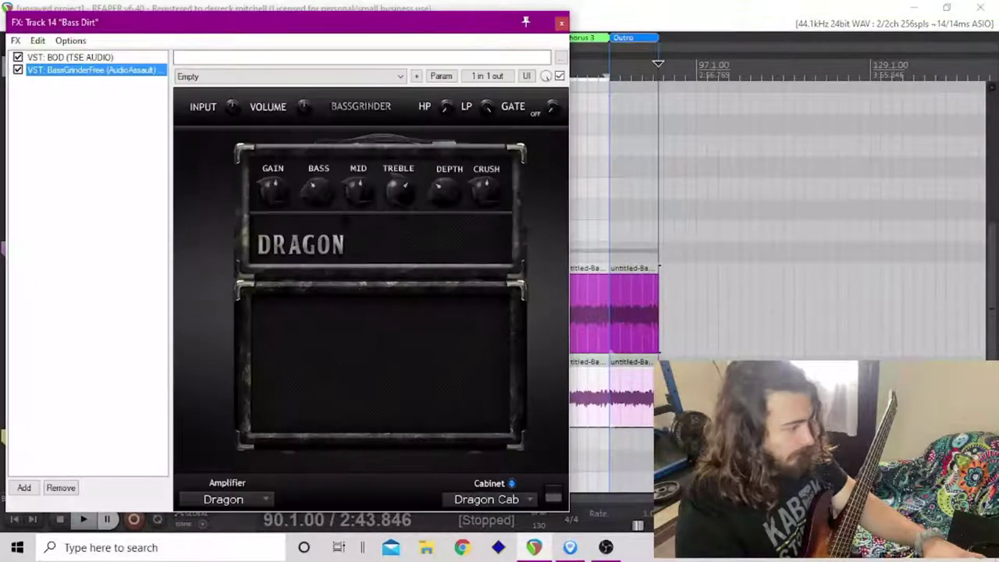
pyautogui.click(561, 22)
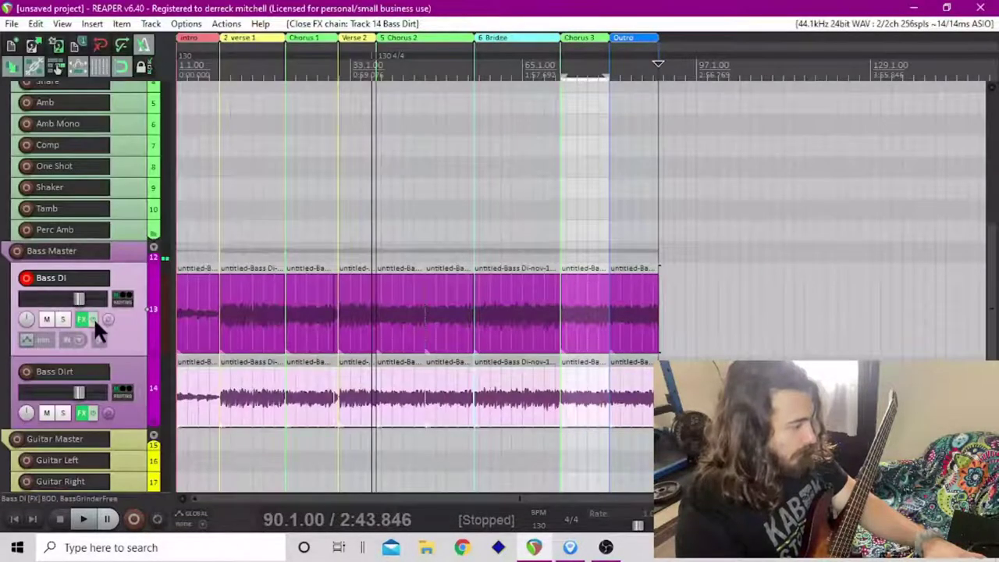
# - Remove BOD and BassGrinderFree from the Bass Di effects chain and disarm the track for recording
pyautogui.click(83, 318)
pyautogui.moveTo(118, 312); pyautogui.dragTo(88, 52)
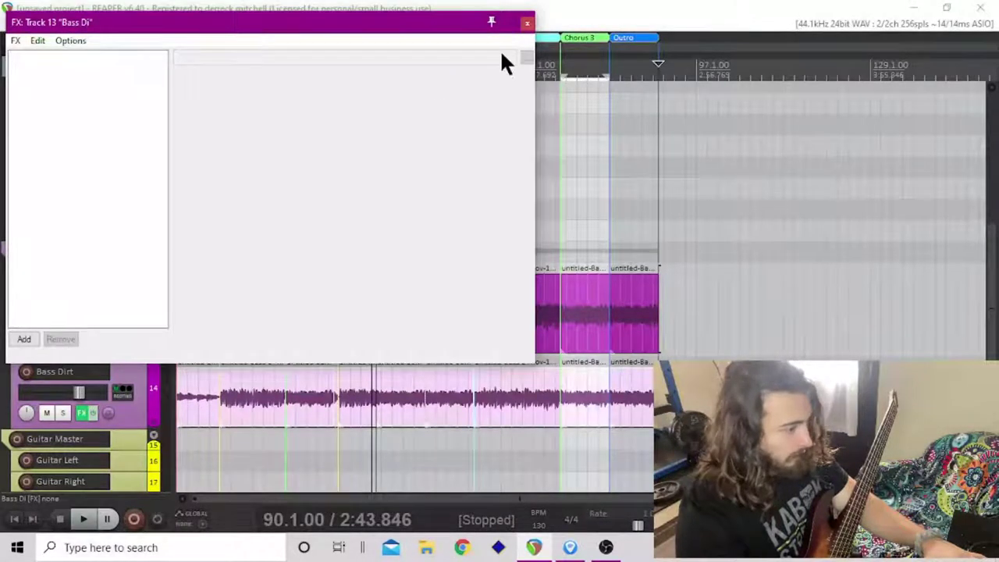
pyautogui.click(527, 26)
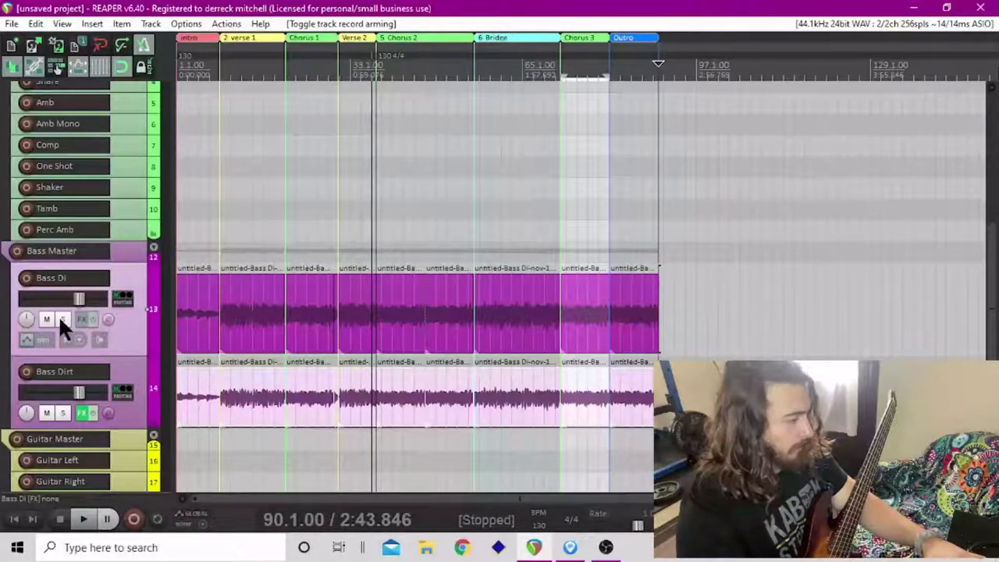
# - Solo Bass Di and listen to the clean bass from the project start and from 9.3.00 in Verse 1
pyautogui.click(61, 320)
pyautogui.scroll(2, 228, 334)
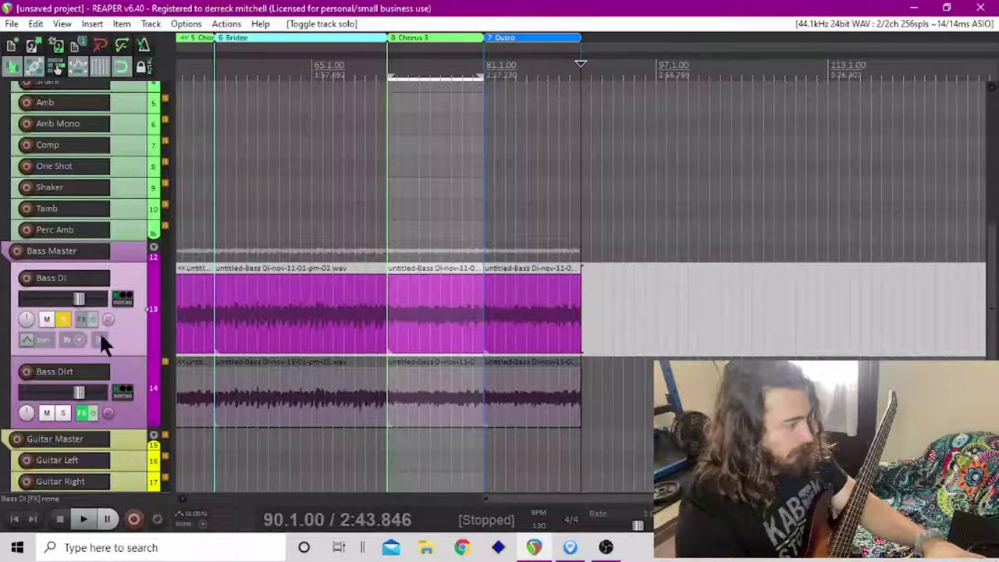
pyautogui.click(15, 519)
pyautogui.click(83, 519)
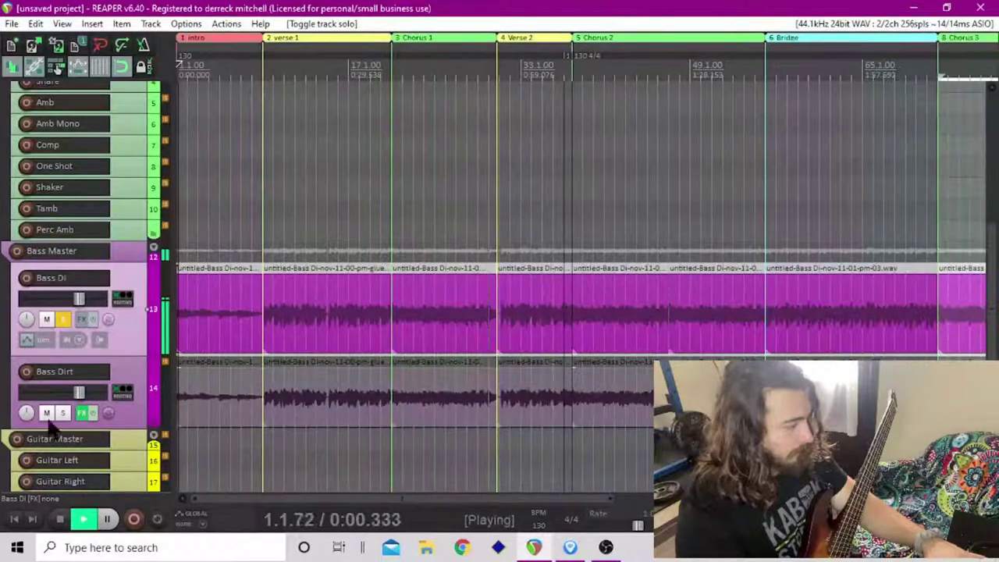
pyautogui.scroll(2, 323, 328)
pyautogui.scroll(2, 323, 328)
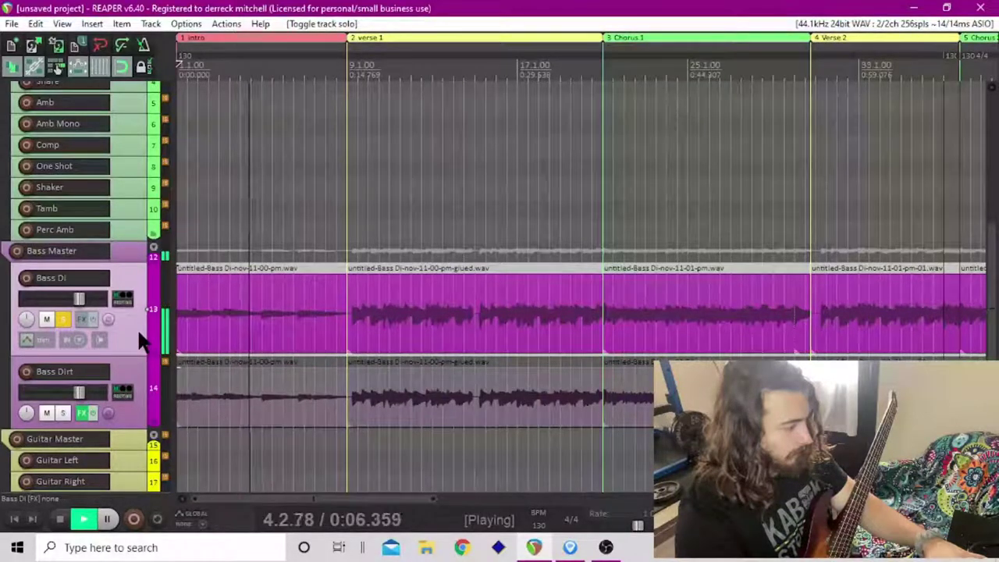
pyautogui.click(360, 313)
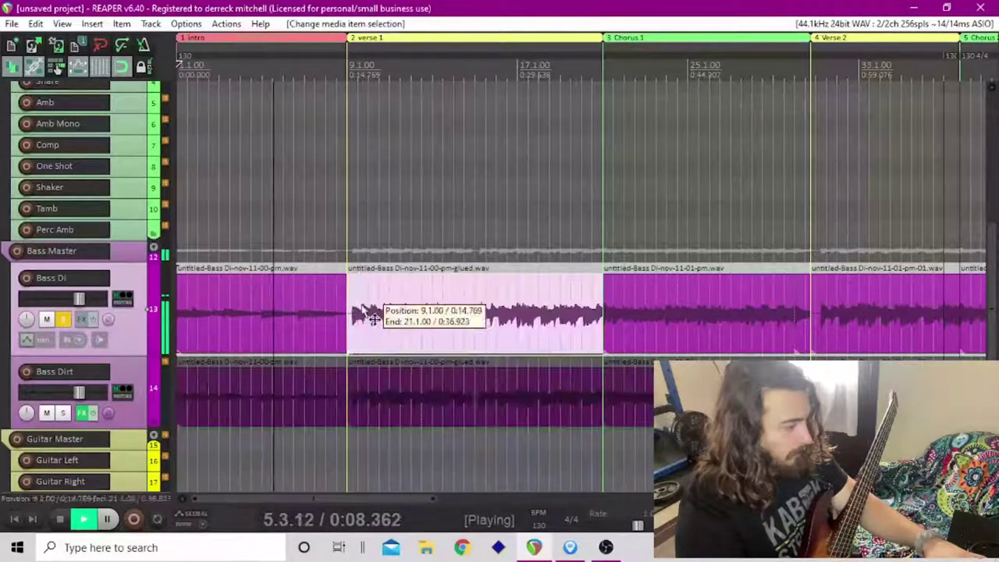
pyautogui.press('space')
pyautogui.press('space')
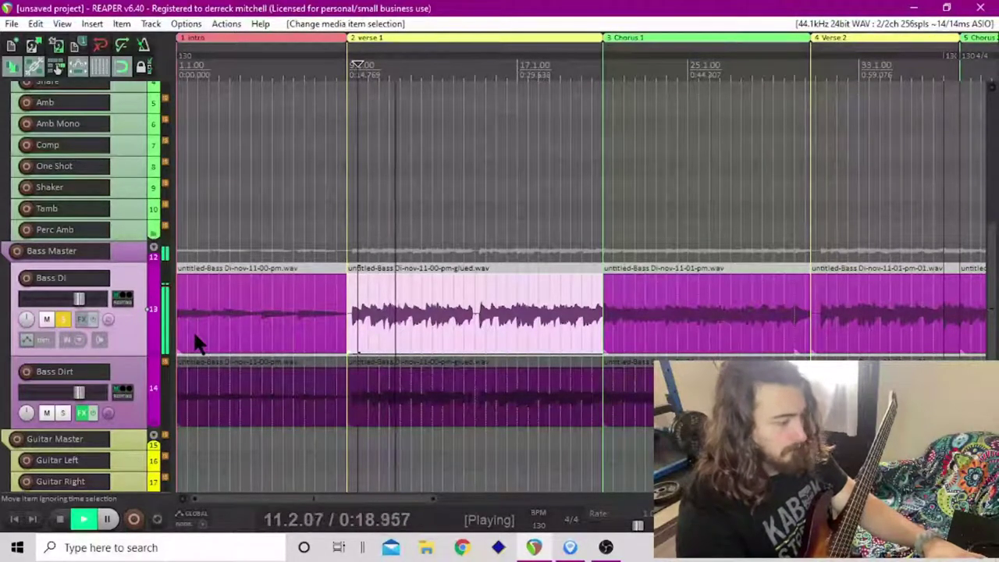
# - Solo Bass Dirt along with Bass Di to hear both, clear both solos to hear the drums, and stop playback
pyautogui.click(63, 412)
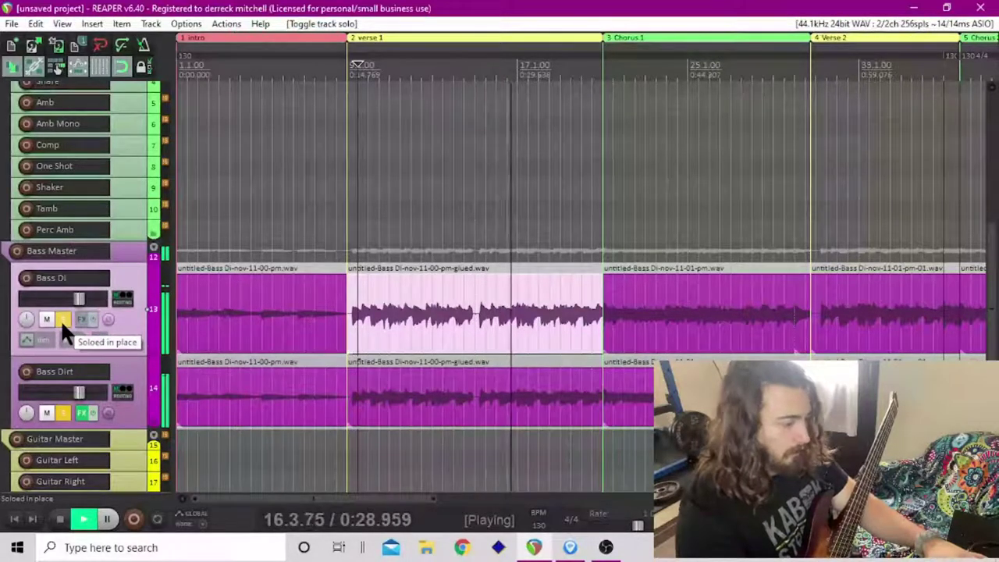
pyautogui.click(62, 320)
pyautogui.click(62, 412)
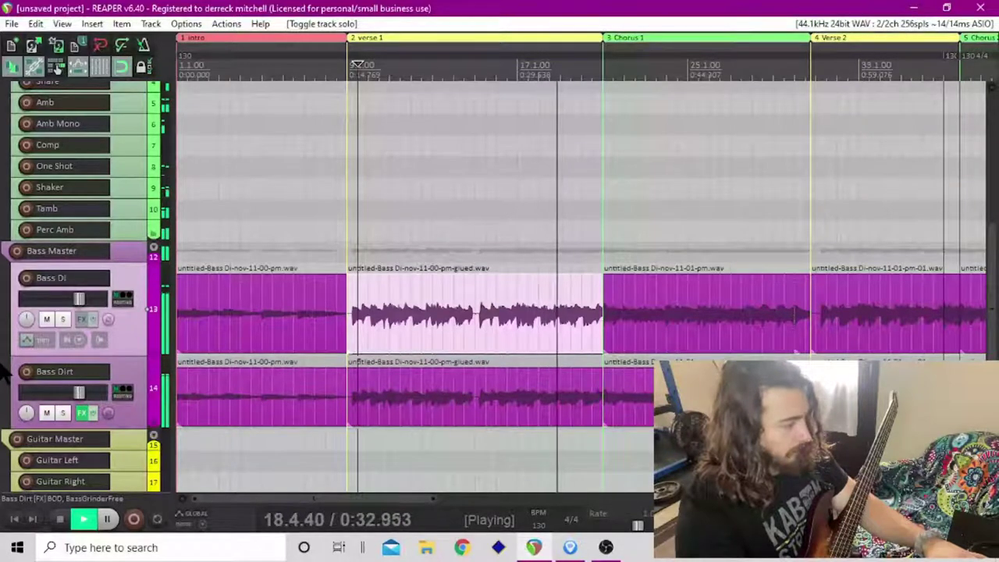
pyautogui.press('space')
pyautogui.click(82, 319)
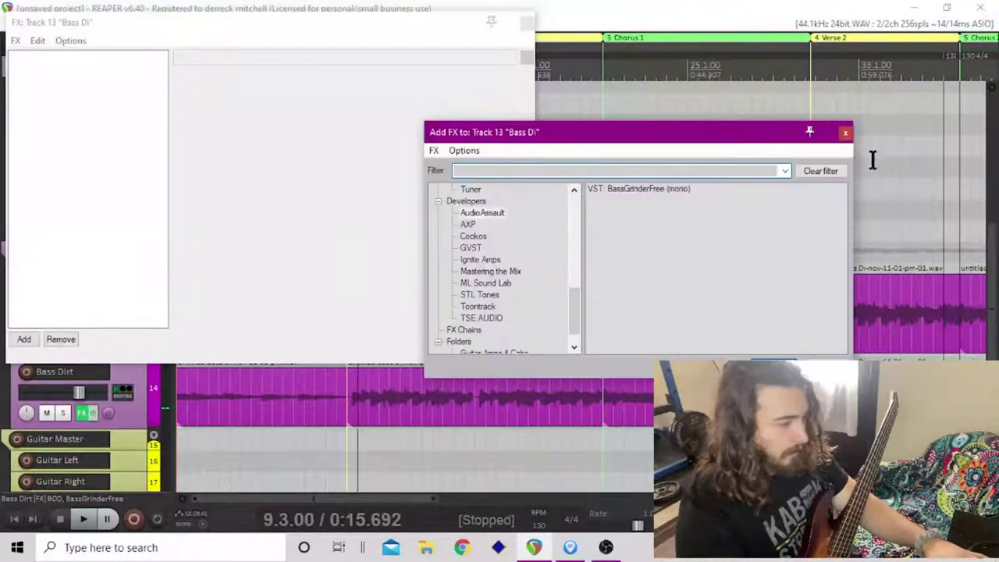
pyautogui.click(844, 133)
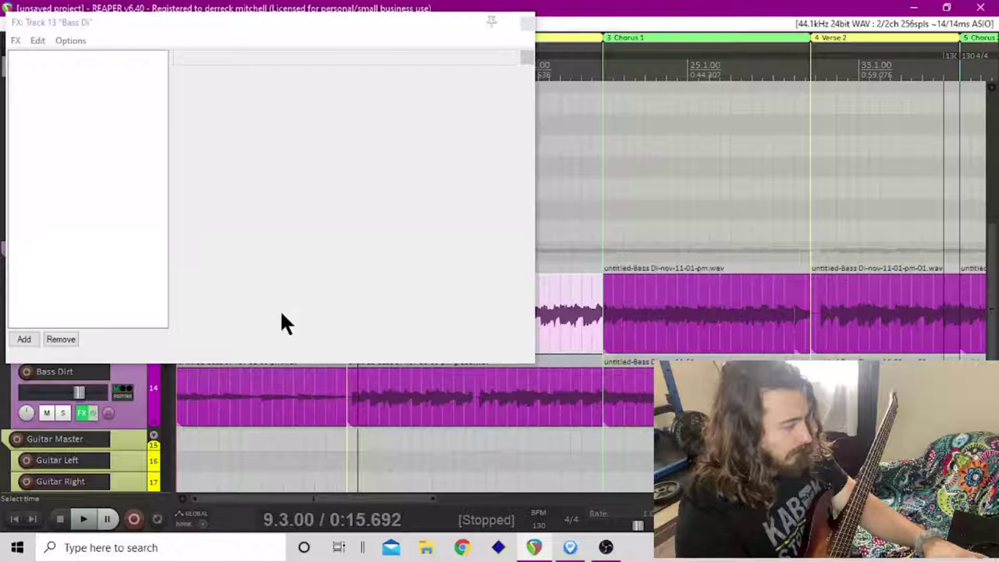
pyautogui.click(527, 25)
# - Play both bass tracks with the drums from the project start, and enlarge the Bass Master track
pyautogui.scroll(-2, 341, 359)
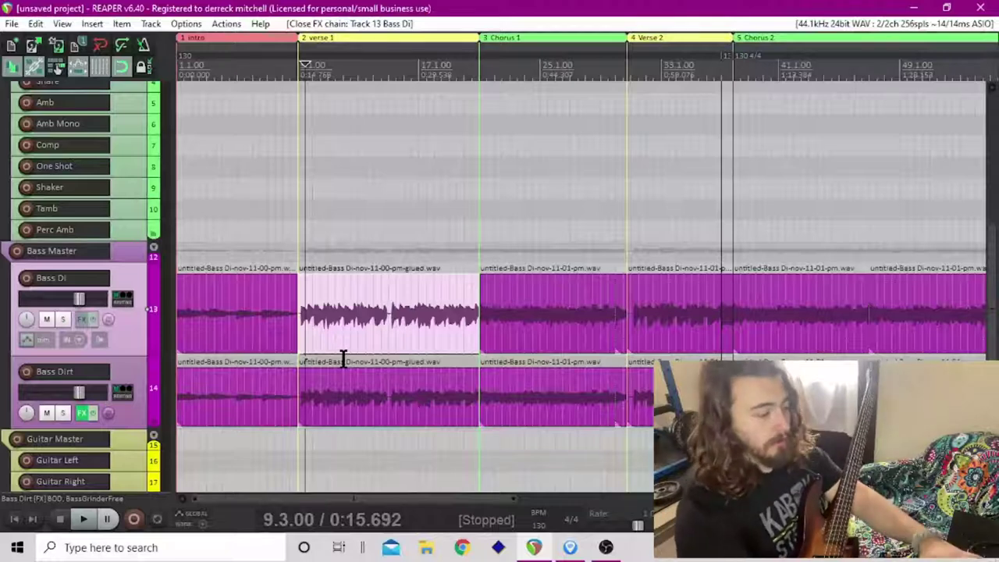
pyautogui.click(180, 317)
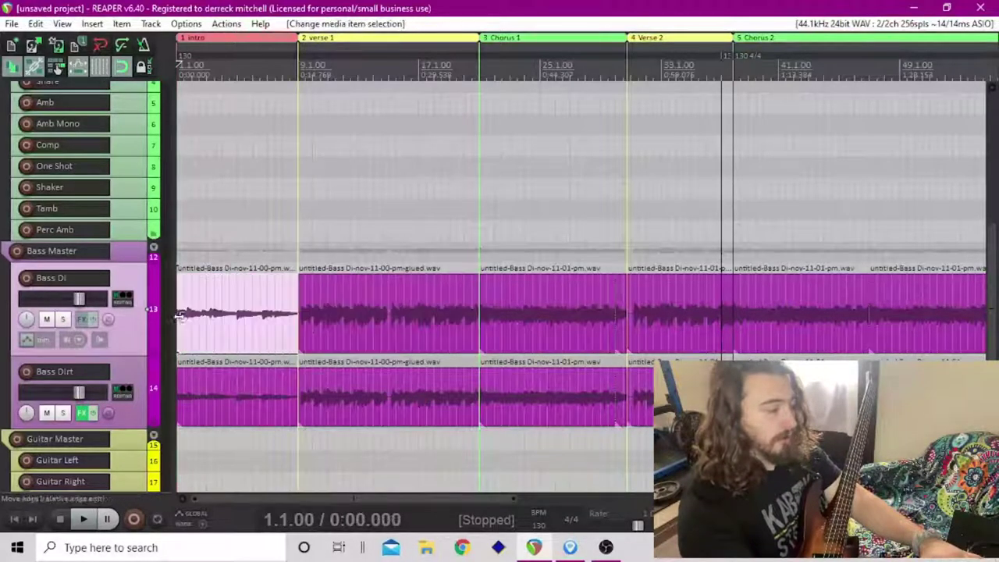
pyautogui.press('space')
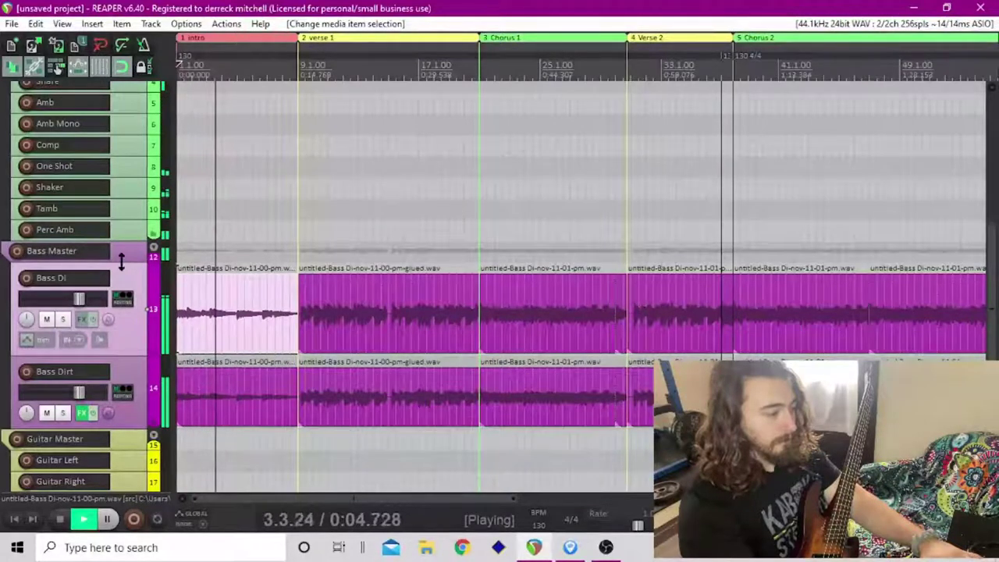
pyautogui.moveTo(120, 263); pyautogui.dragTo(121, 306)
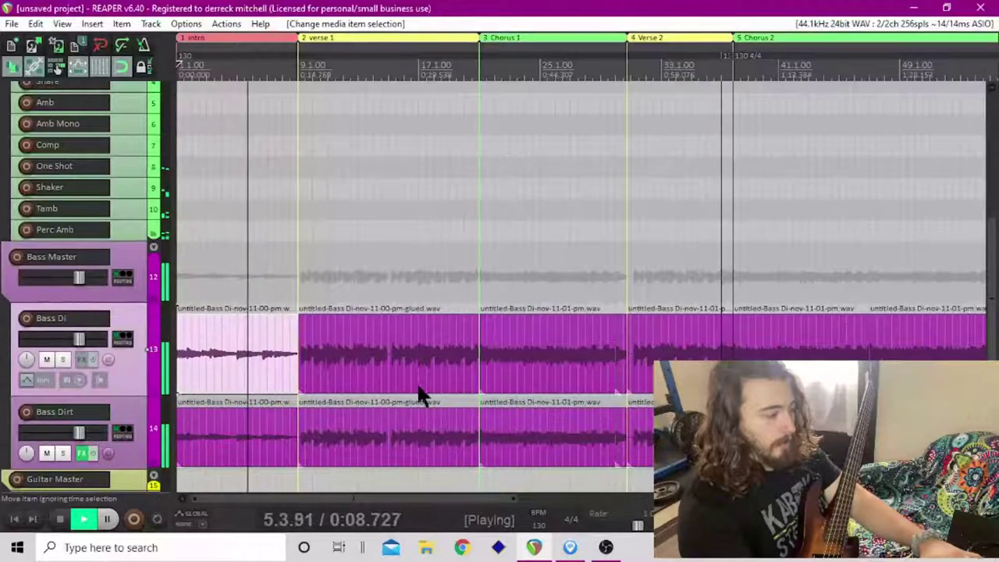
pyautogui.press('space')
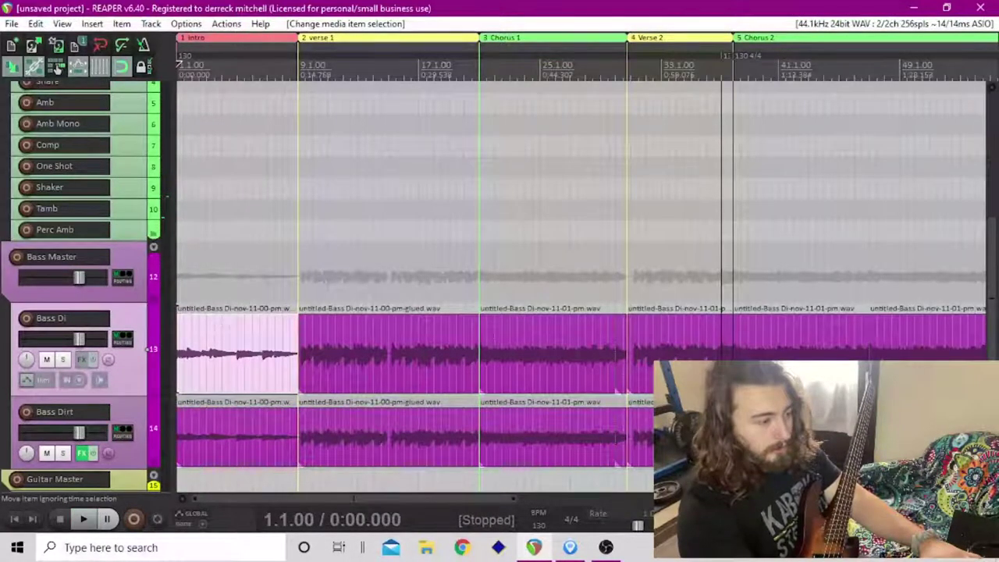
# - Play the song from near the end of Chorus 2 into the Bridge to check both bass tracks
pyautogui.press('-')
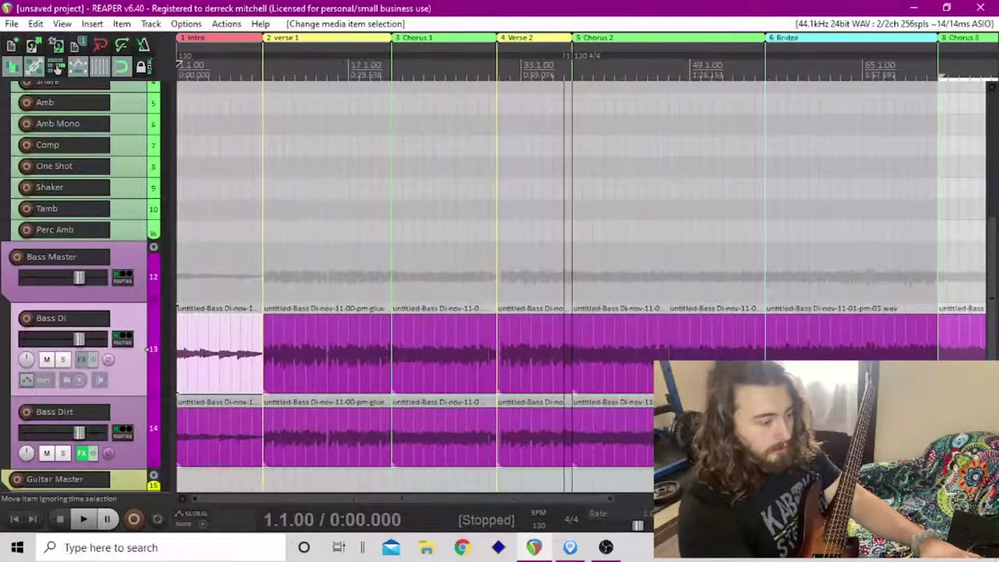
pyautogui.click(762, 355)
pyautogui.click(744, 62)
pyautogui.press('space')
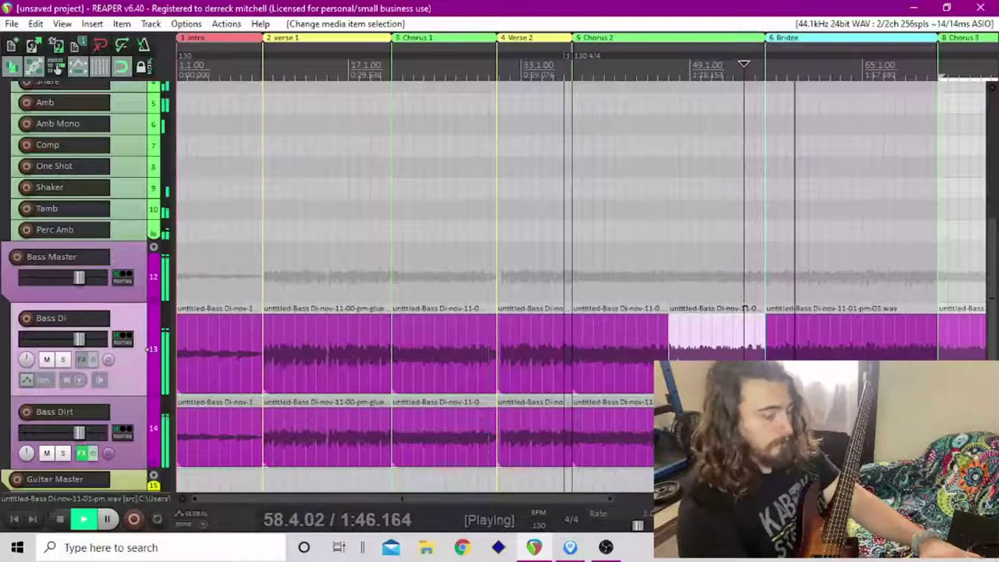
pyautogui.press('-')
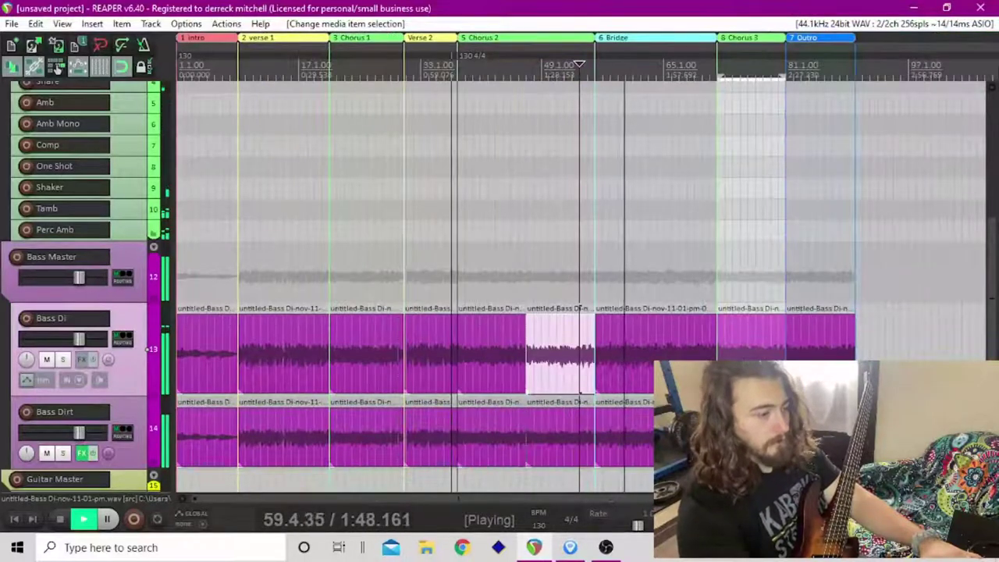
# - Stop playback and split the Drums Midi item in the Bridge at 64.1.00
pyautogui.press('=')
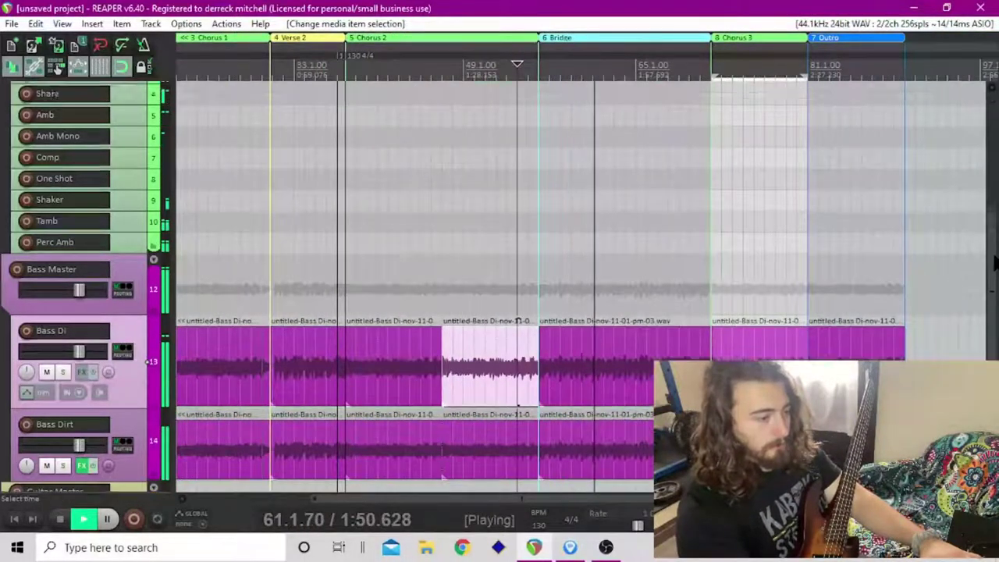
pyautogui.moveTo(989, 273); pyautogui.dragTo(992, 156)
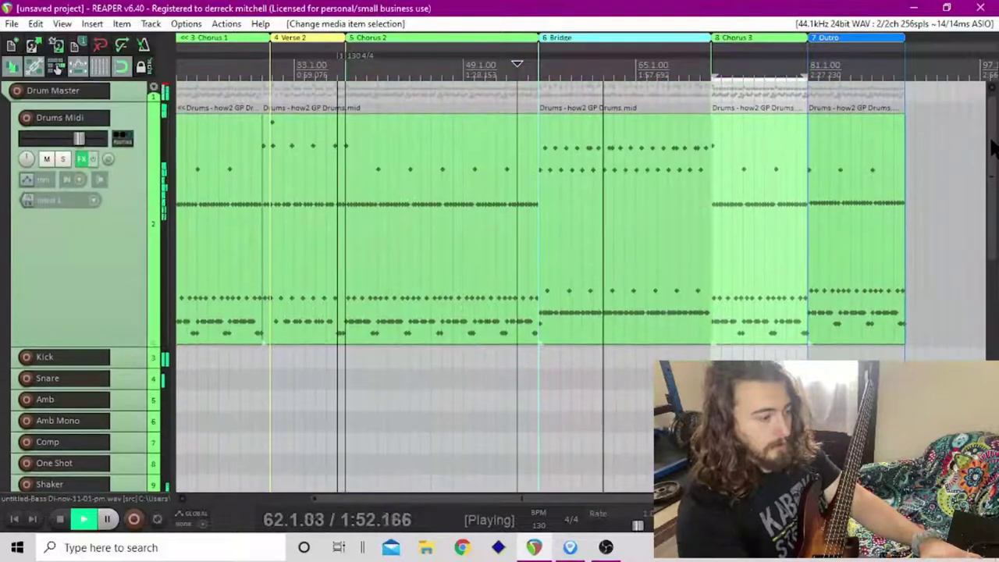
pyautogui.scroll(2, 651, 237)
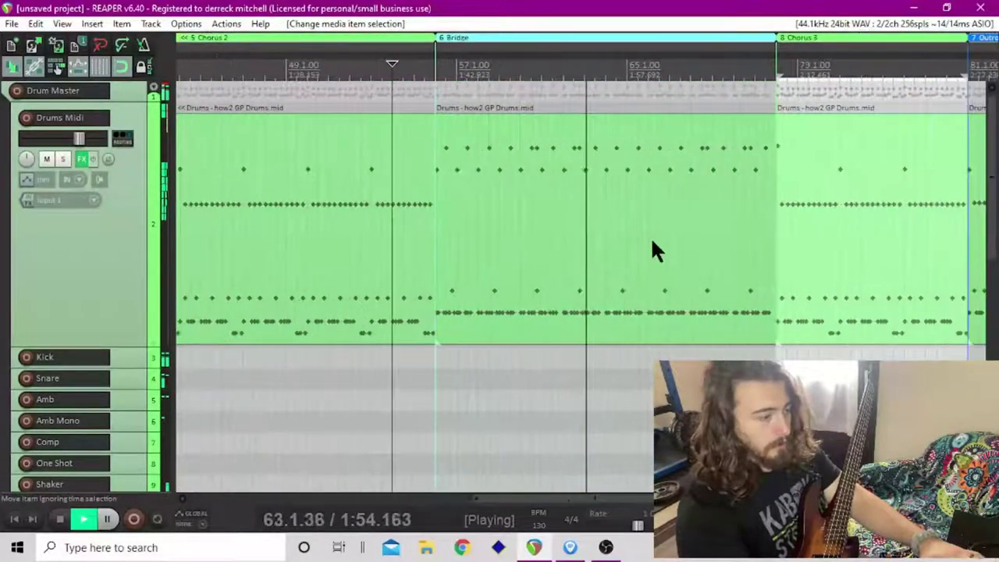
pyautogui.press('space')
pyautogui.click(595, 309)
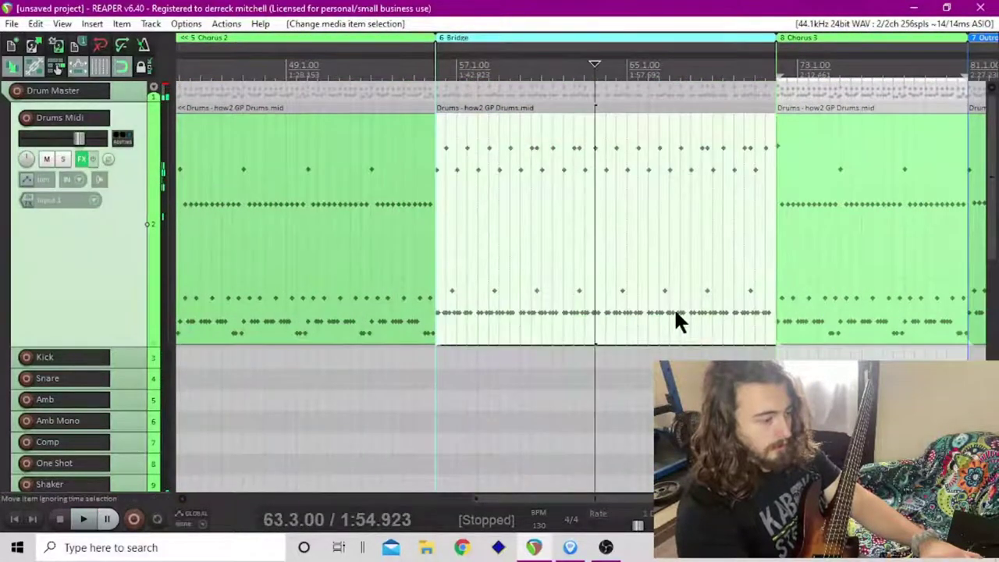
pyautogui.scroll(2, 671, 312)
pyautogui.scroll(1, 645, 316)
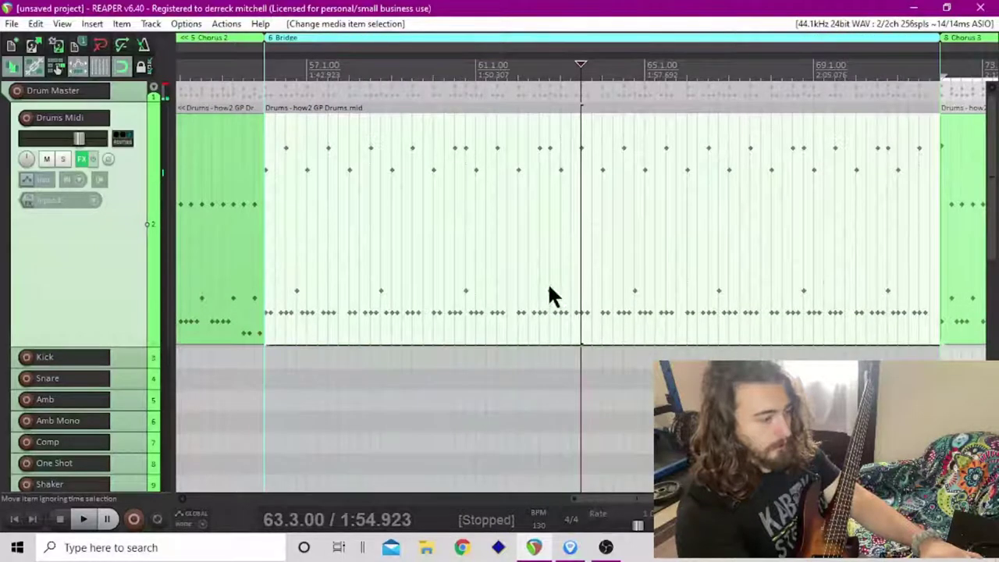
pyautogui.click(589, 324)
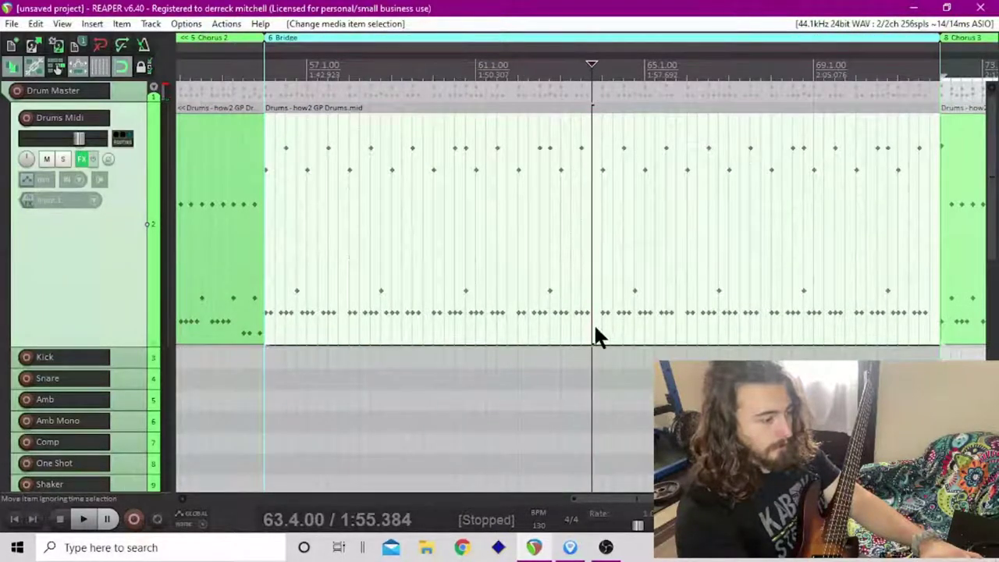
pyautogui.click(599, 333)
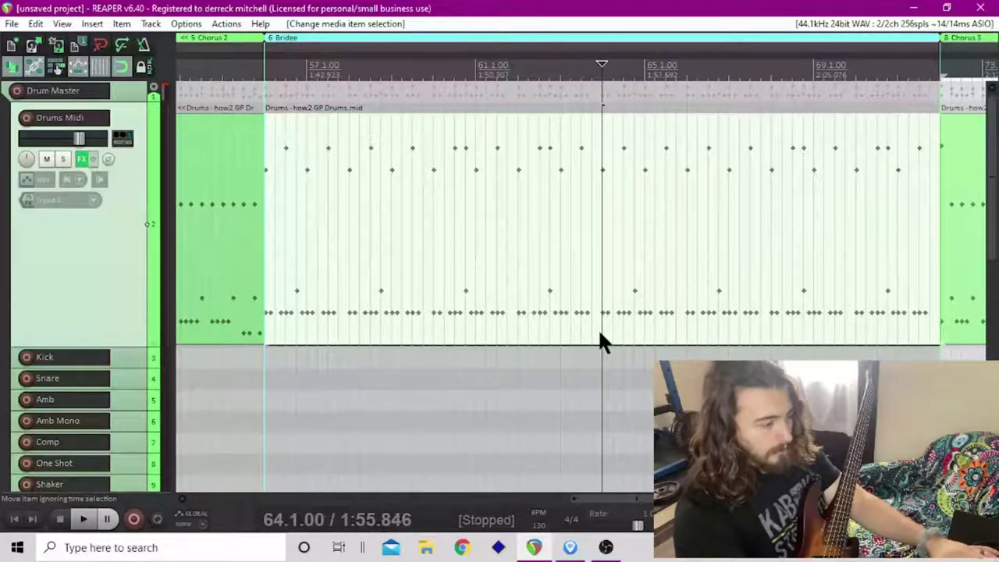
pyautogui.press('s')
# - Open the second half of the Bridge drum item in the full-size MIDI editor
pyautogui.doubleClick(698, 279)
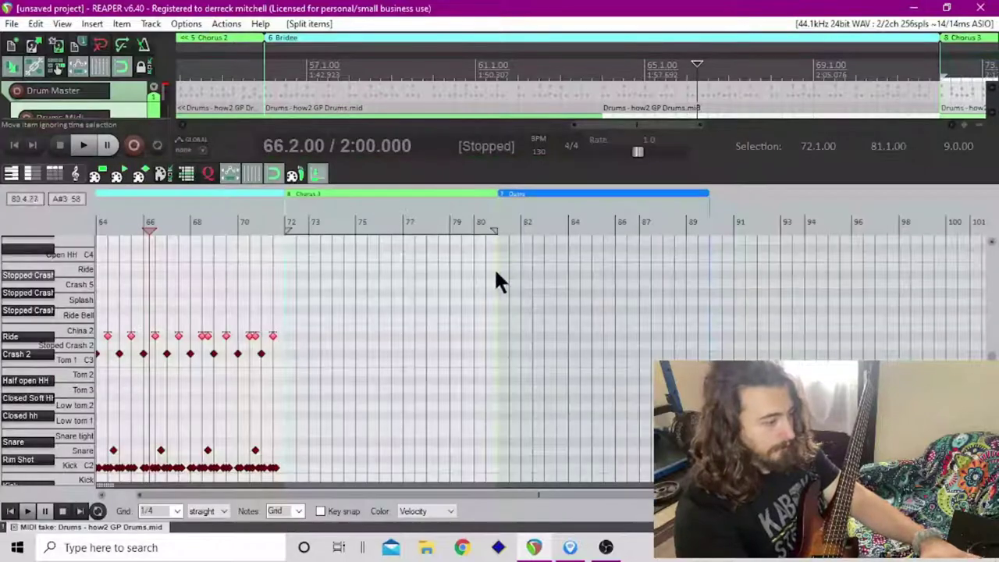
pyautogui.click(328, 173)
pyautogui.scroll(3, 363, 277)
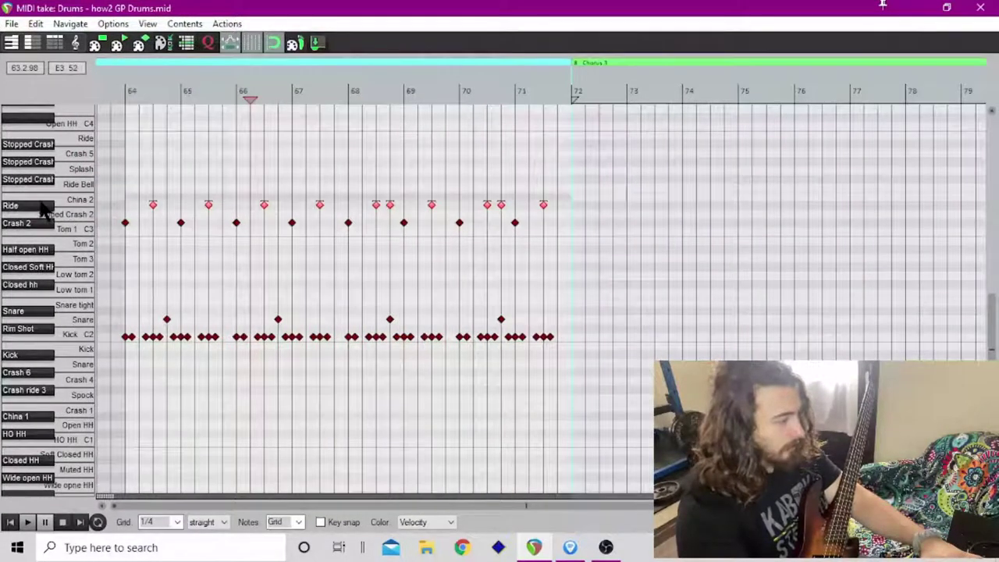
pyautogui.scroll(2, 311, 248)
pyautogui.scroll(2, 310, 248)
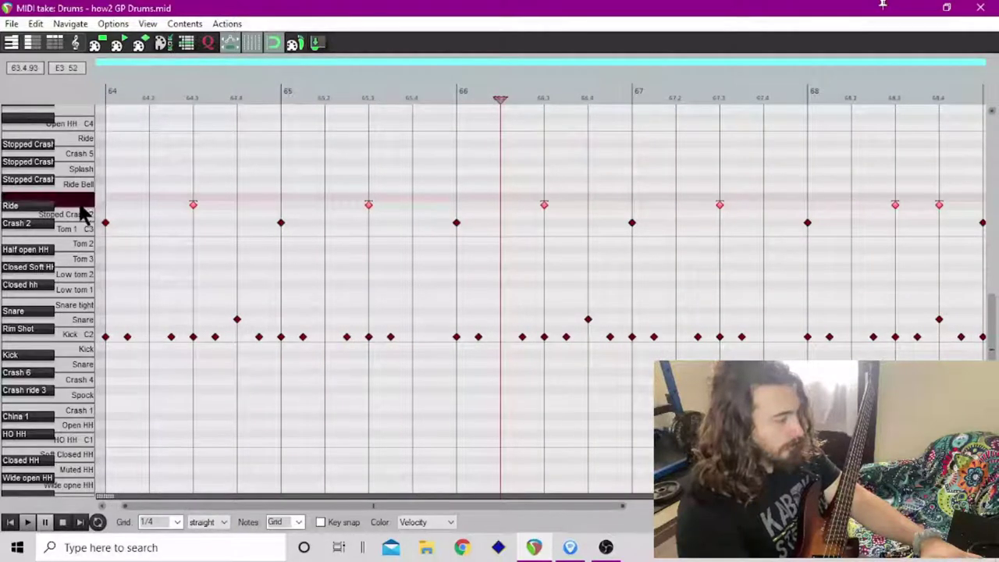
# - Audition the cymbal sounds and move all Crash 2 notes from bar 64 to bar 71 up to Splash
pyautogui.click(43, 226)
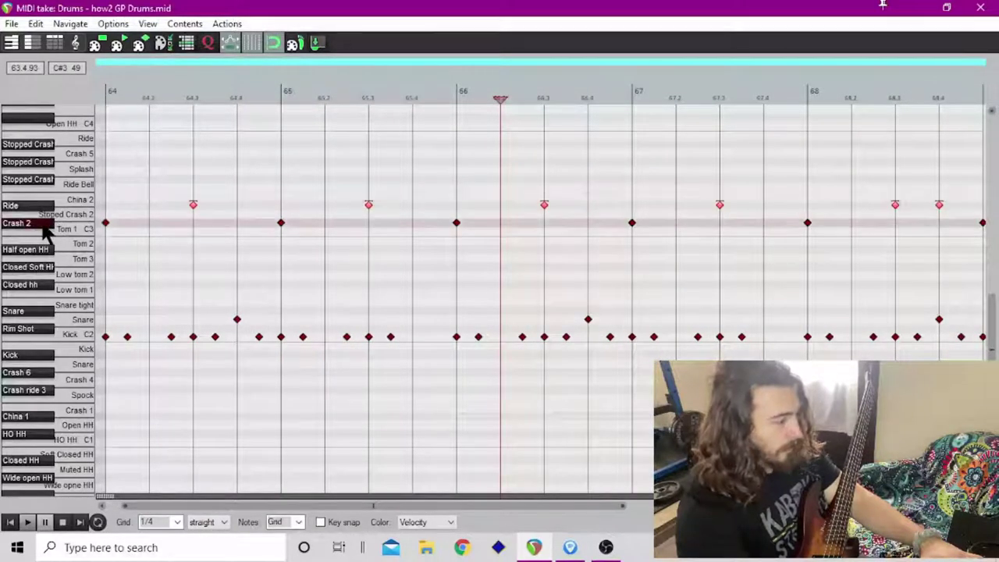
pyautogui.scroll(-2, 135, 252)
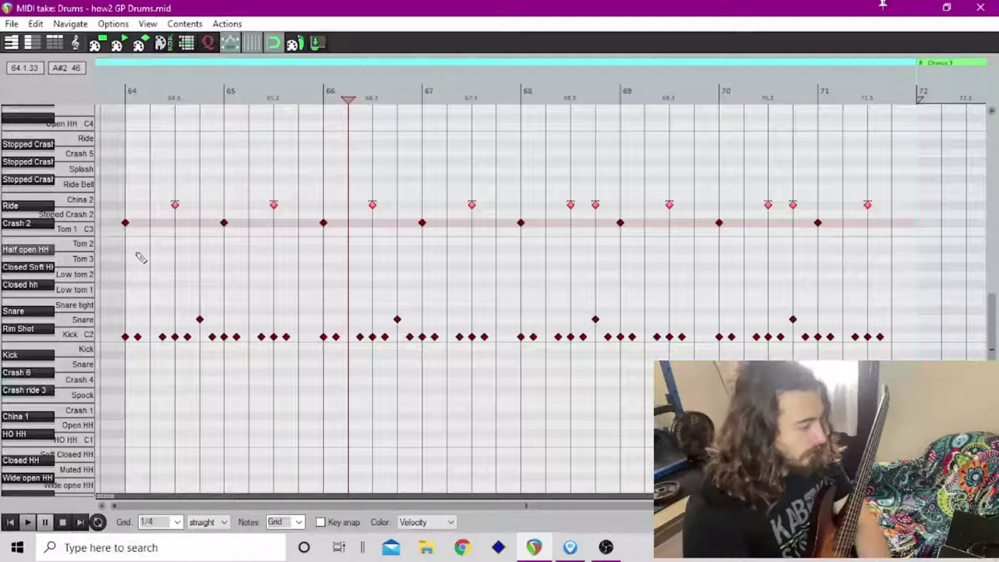
pyautogui.click(76, 203)
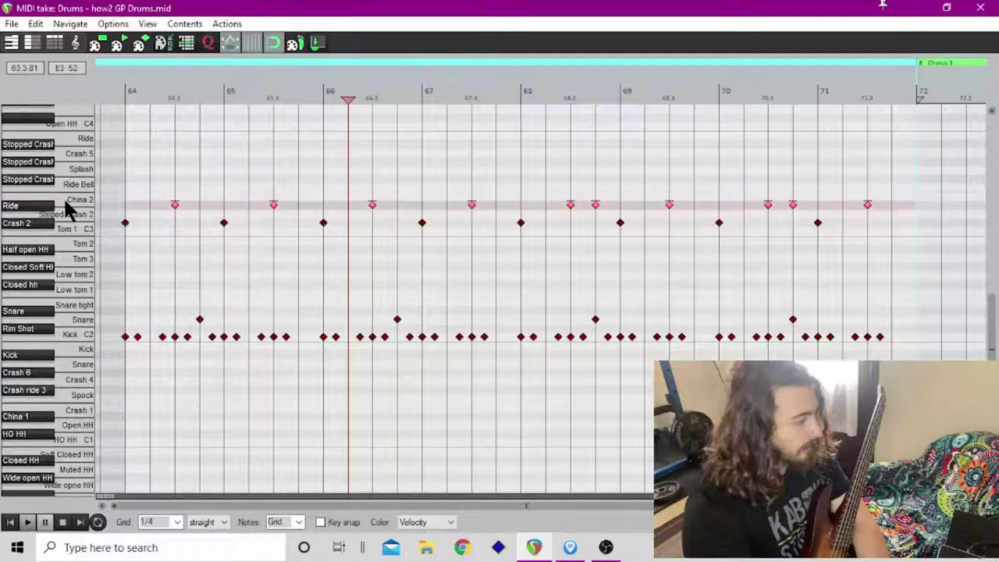
pyautogui.click(75, 208)
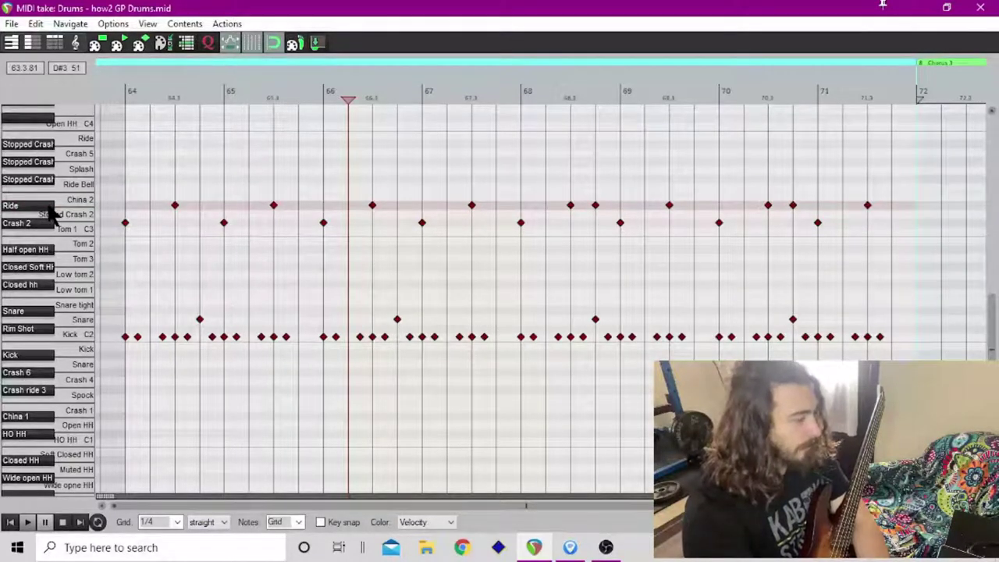
pyautogui.click(44, 225)
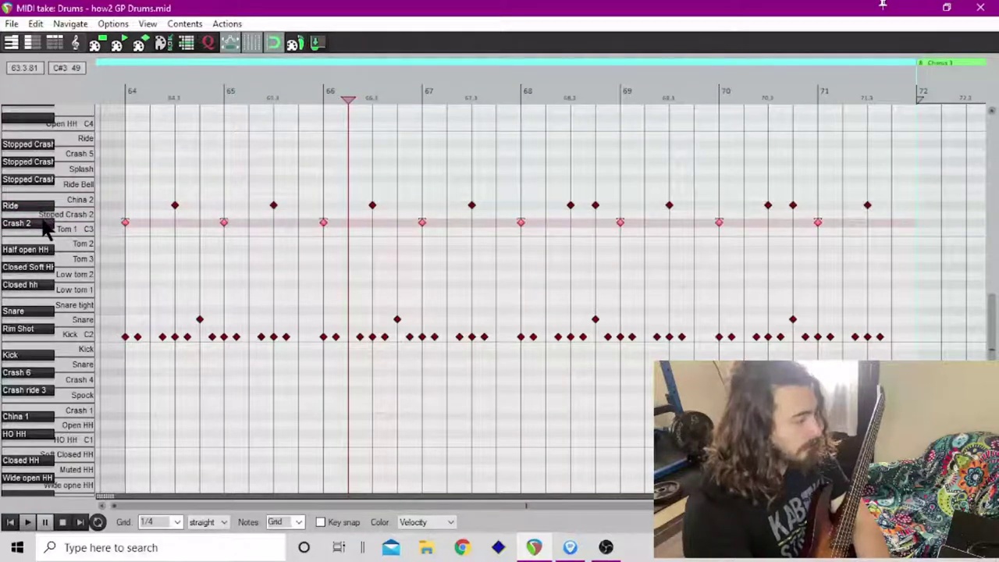
pyautogui.click(71, 184)
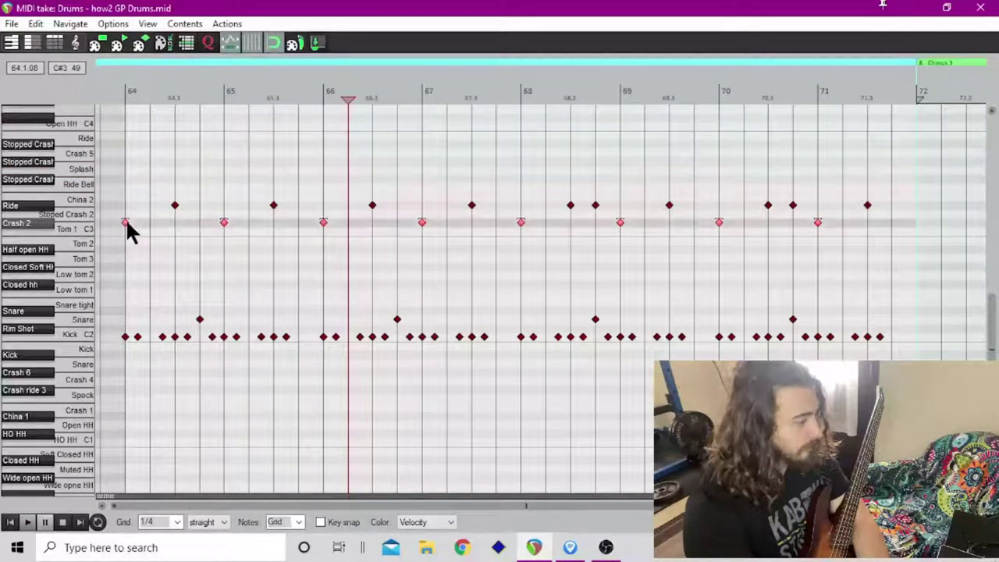
pyautogui.moveTo(127, 220); pyautogui.dragTo(123, 174)
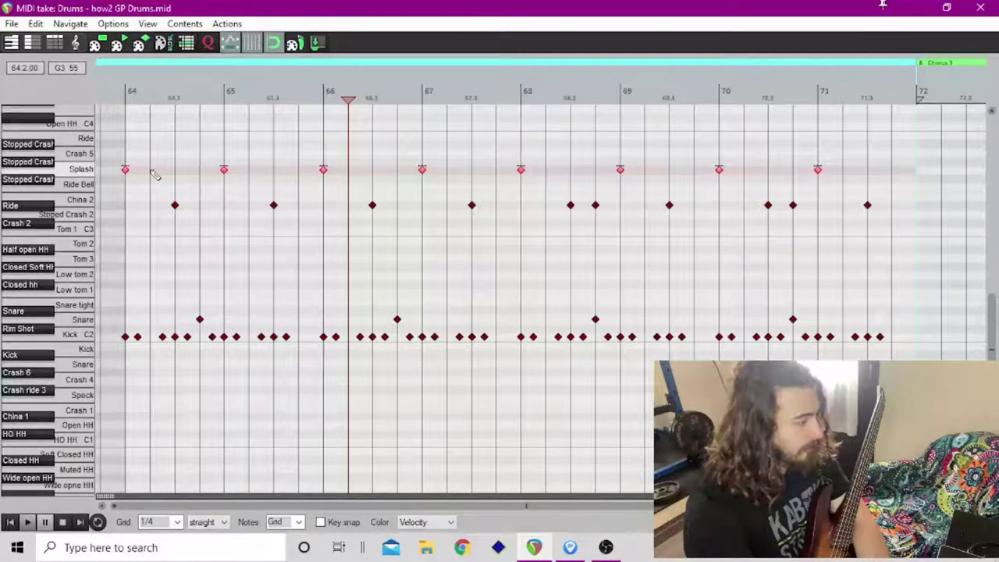
# - Add Splash notes on beats 2 and 4 of bars 64 to 71, leaving out beat 4 of bars 68 and 70
pyautogui.click(150, 169)
pyautogui.click(199, 170)
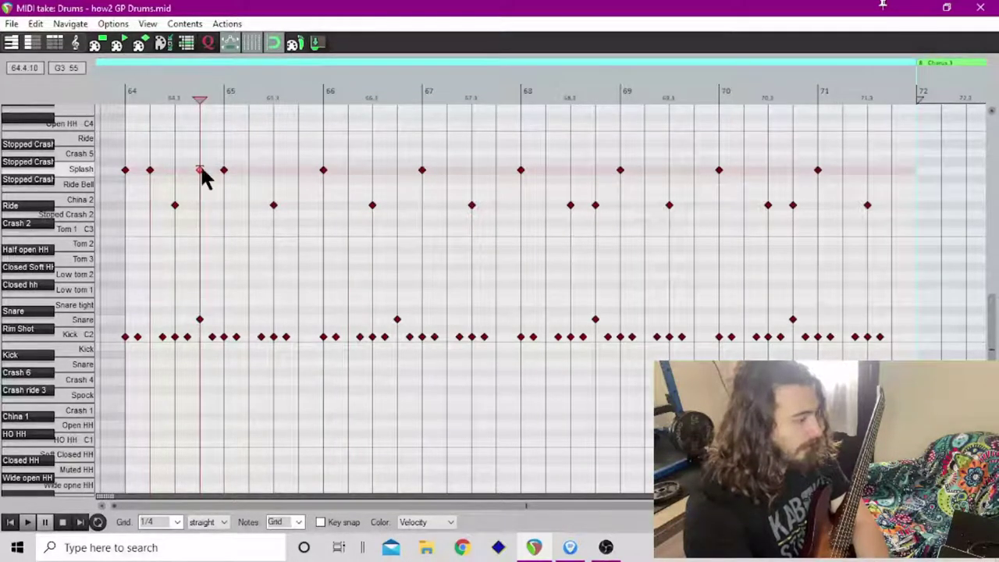
pyautogui.click(250, 170)
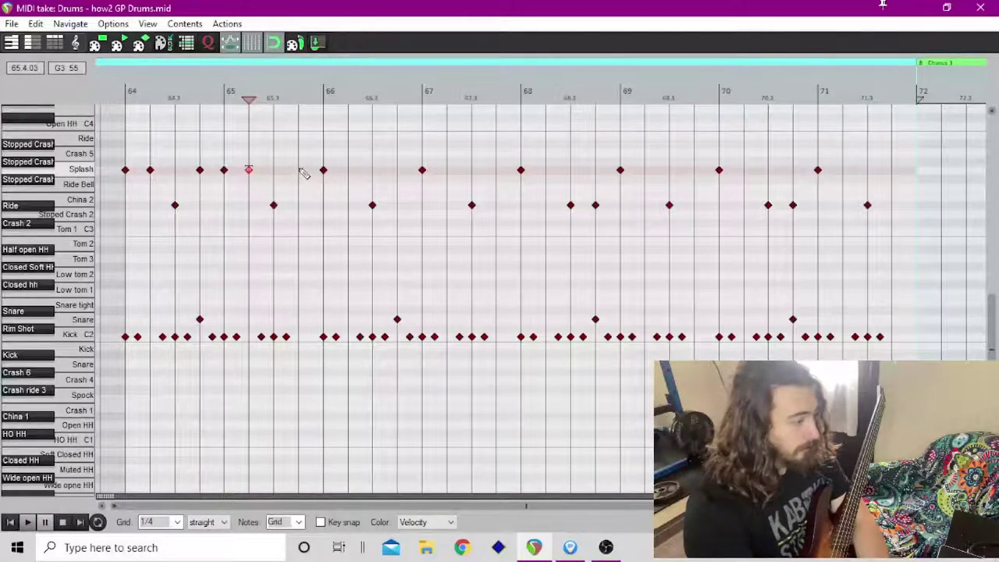
pyautogui.click(300, 170)
pyautogui.click(348, 171)
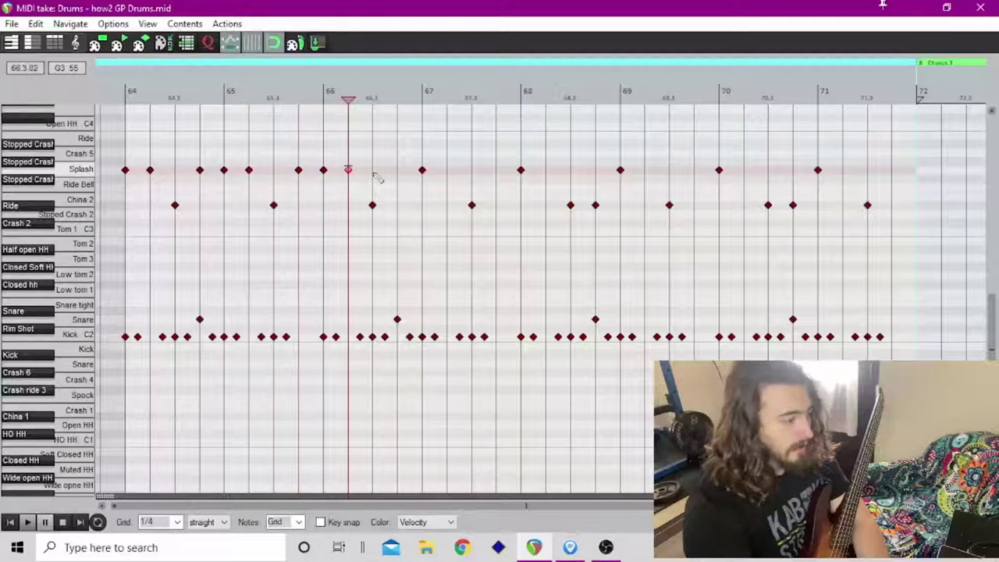
pyautogui.click(398, 172)
pyautogui.click(447, 171)
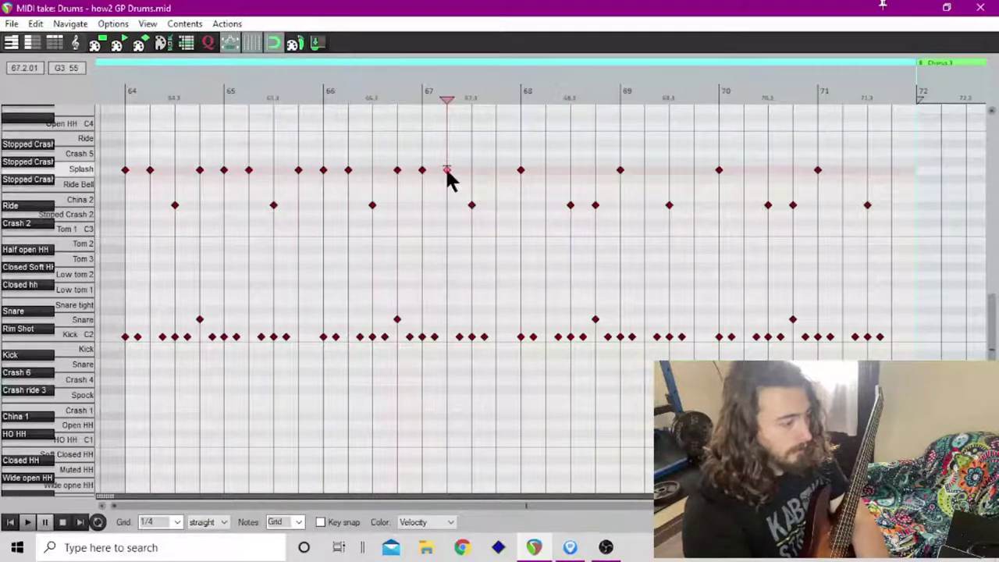
pyautogui.click(497, 171)
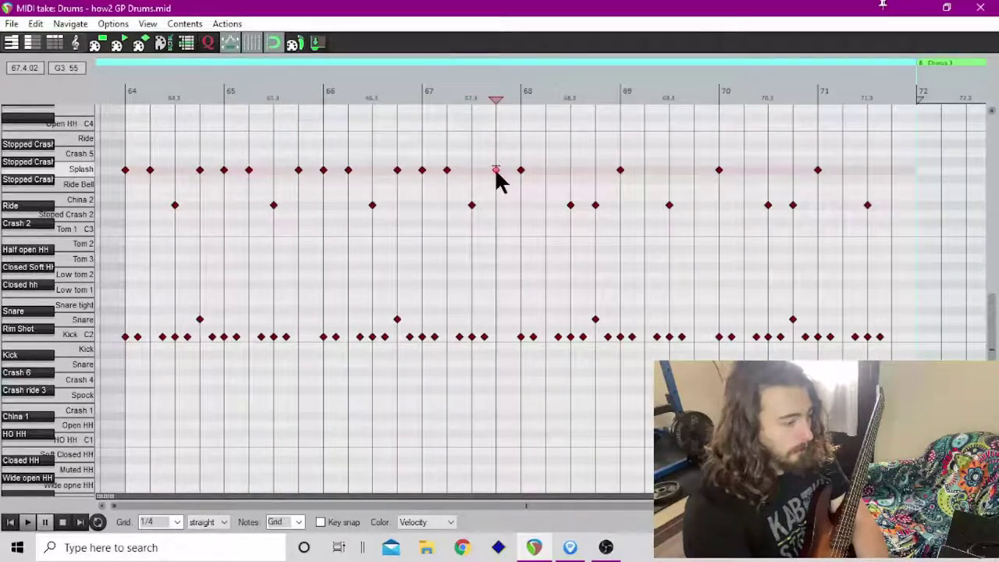
pyautogui.click(545, 171)
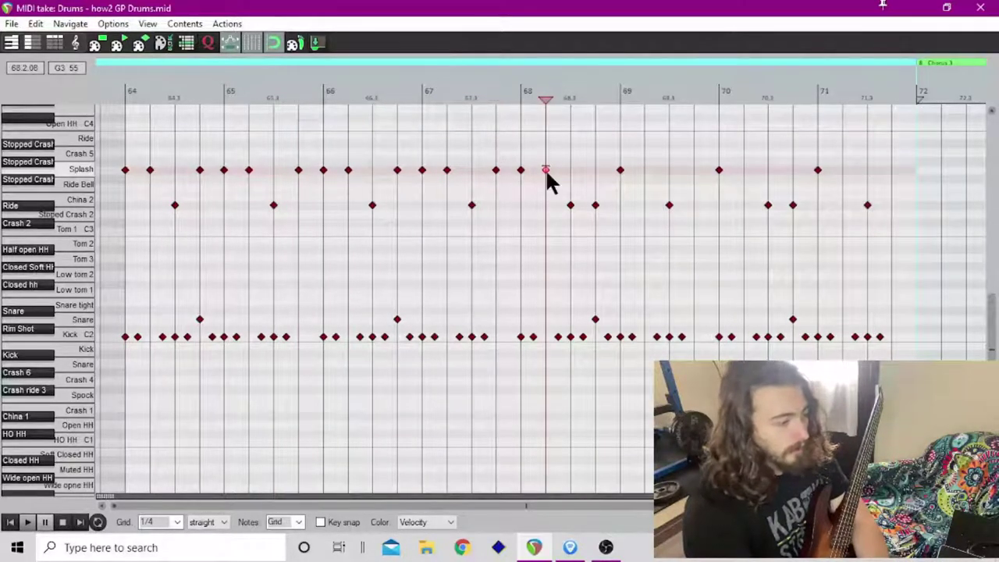
pyautogui.click(645, 170)
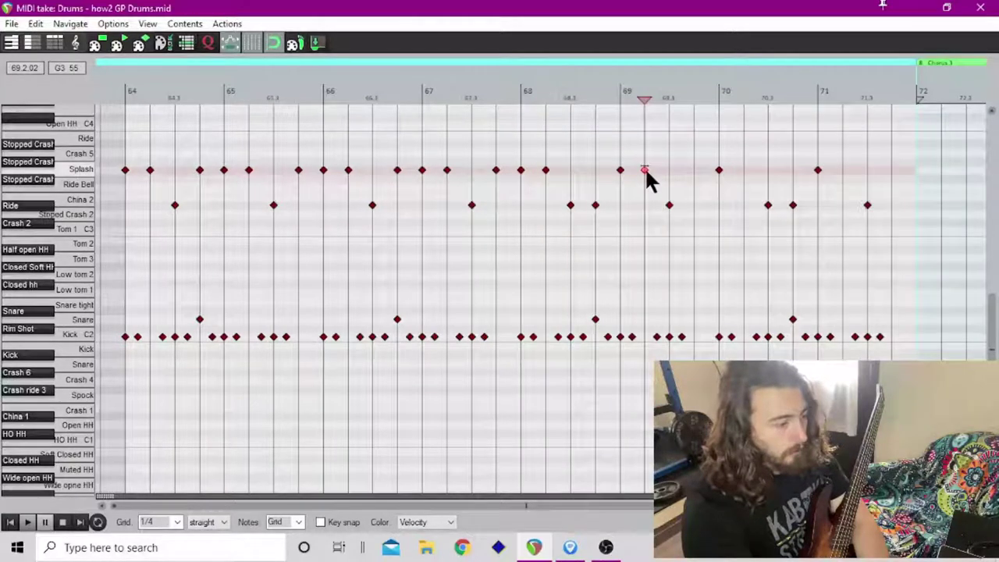
pyautogui.click(744, 170)
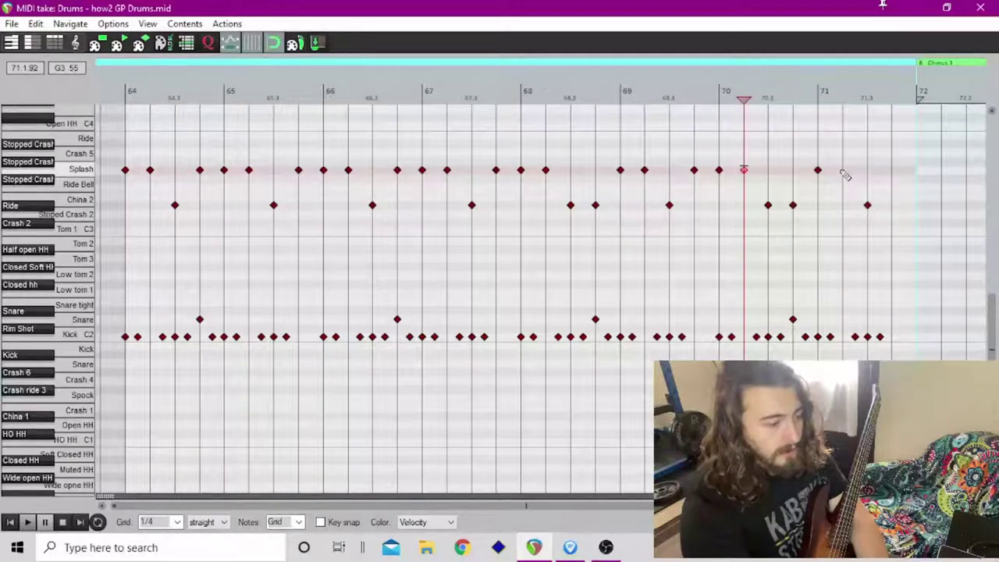
pyautogui.click(892, 170)
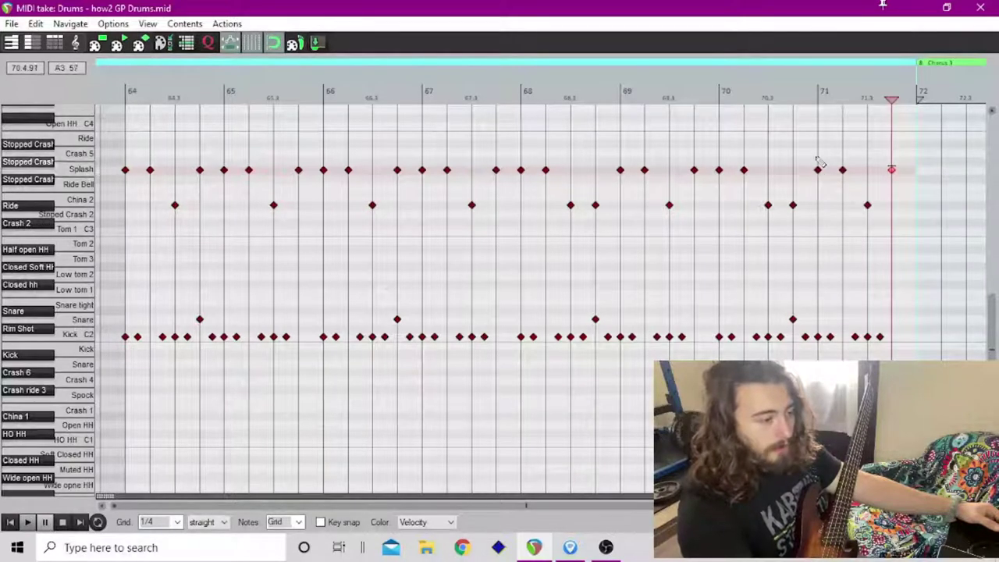
# - Move bar 71's Splash notes to Tom 3 and its Ride note to Low tom 1, and play the fill from 70.3
pyautogui.moveTo(814, 154); pyautogui.dragTo(891, 215)
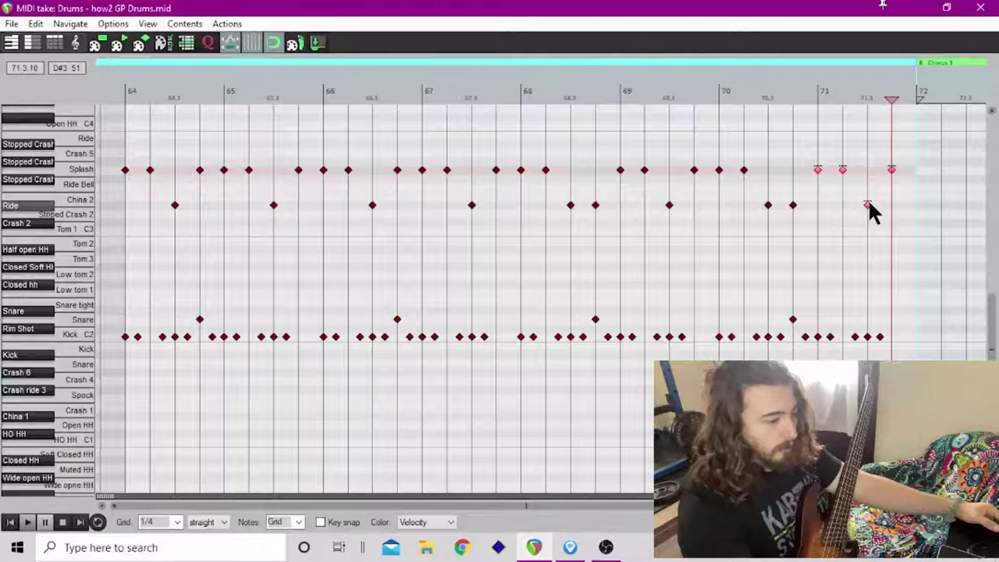
pyautogui.moveTo(867, 203); pyautogui.dragTo(874, 292)
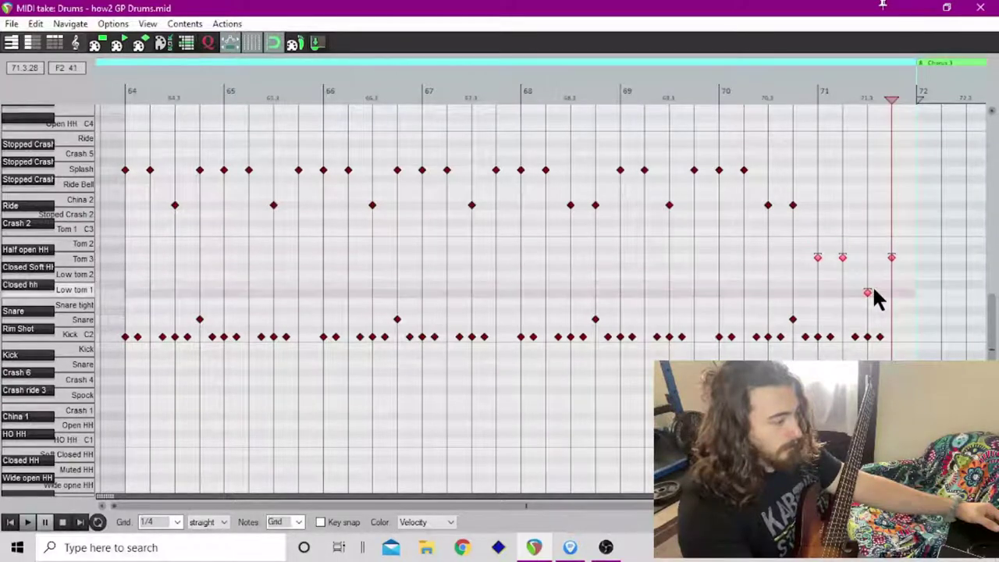
pyautogui.click(816, 262)
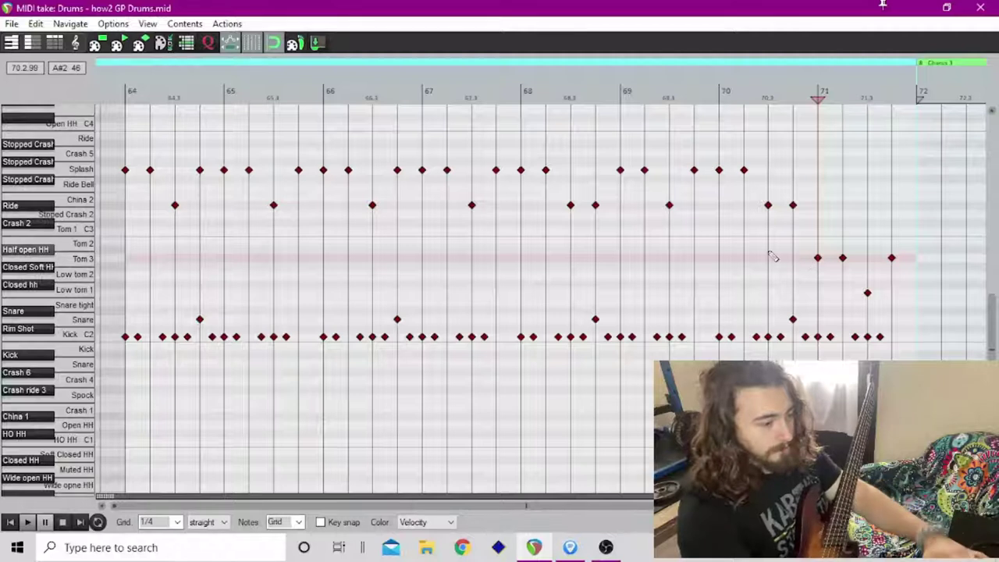
pyautogui.press('space')
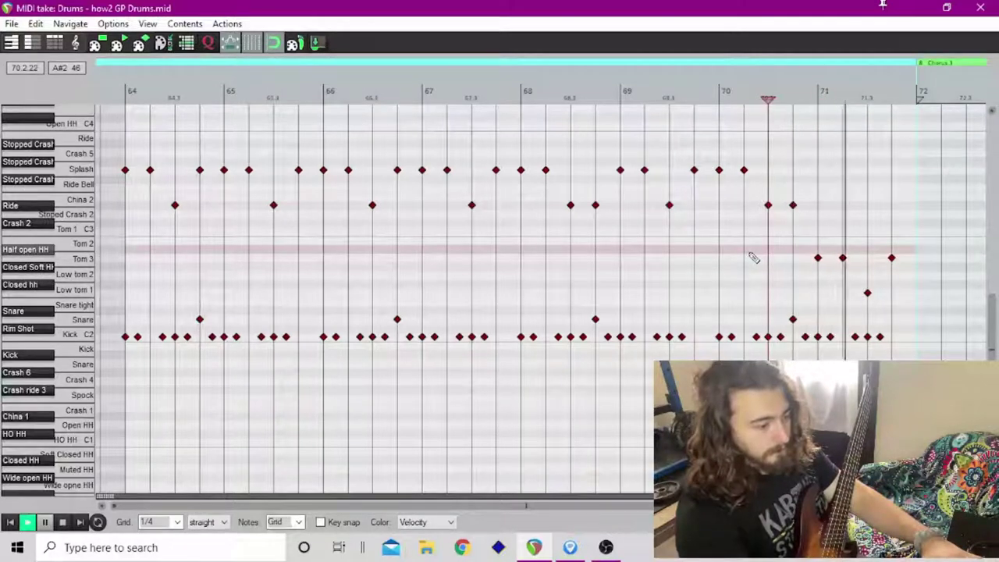
pyautogui.press('space')
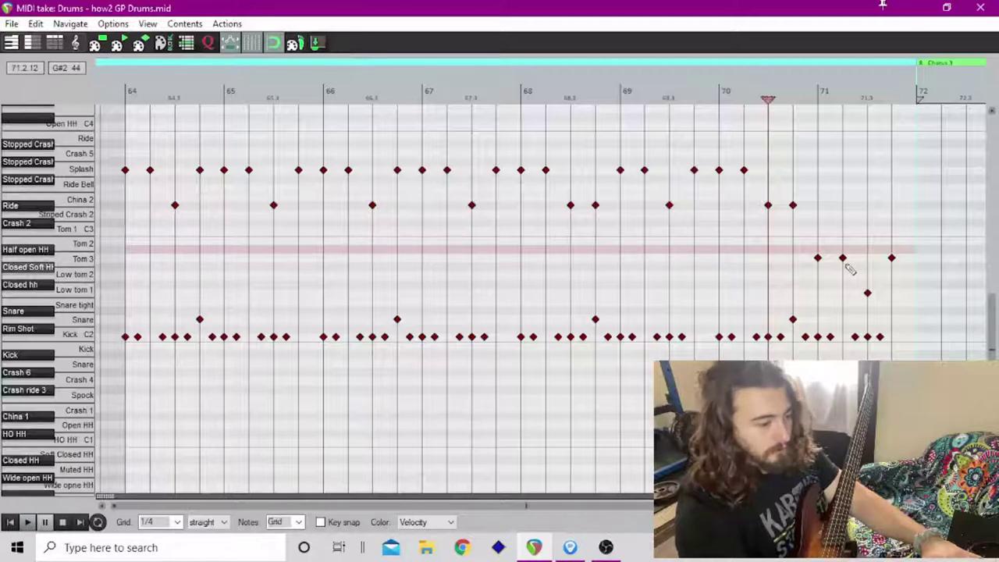
# - Delete the Kick note on beat 3 of bar 71
pyautogui.scroll(2, 847, 268)
pyautogui.scroll(3, 776, 280)
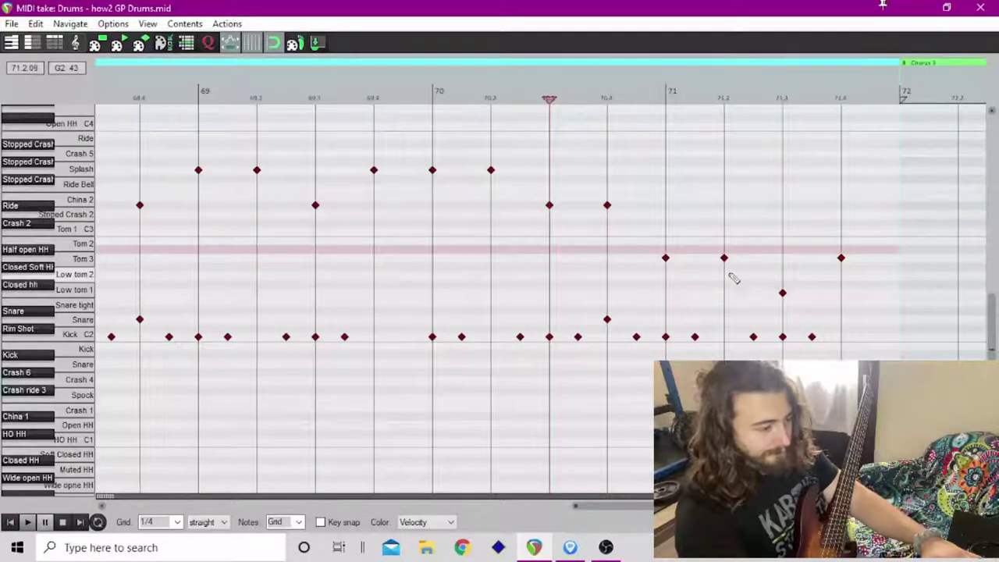
pyautogui.click(781, 335)
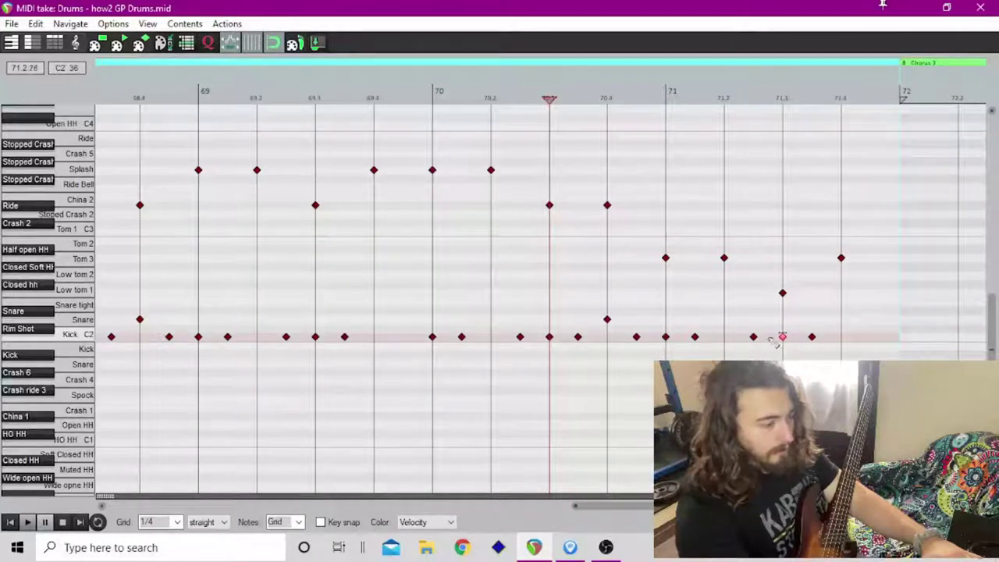
pyautogui.moveTo(739, 330); pyautogui.dragTo(852, 359)
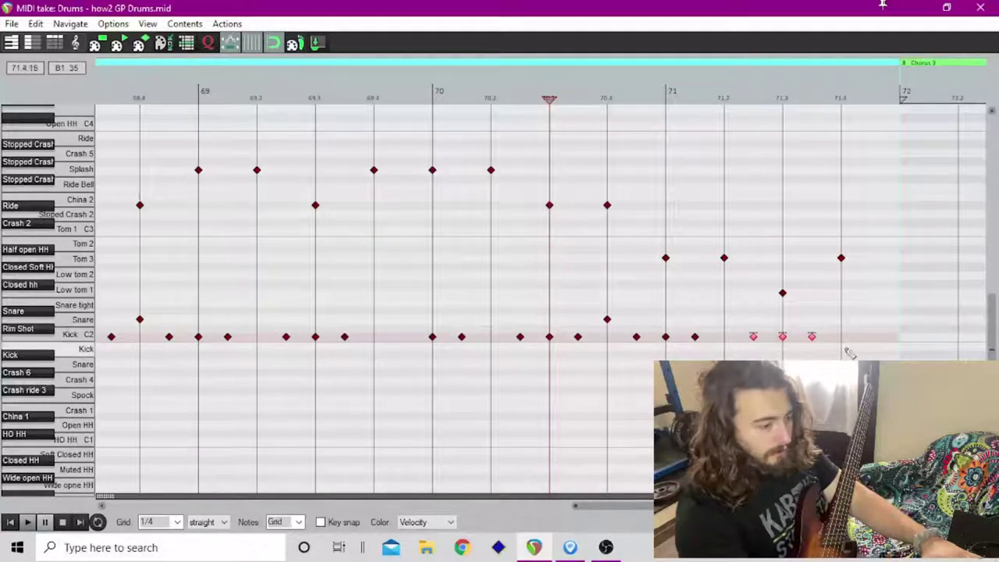
pyautogui.doubleClick(782, 336)
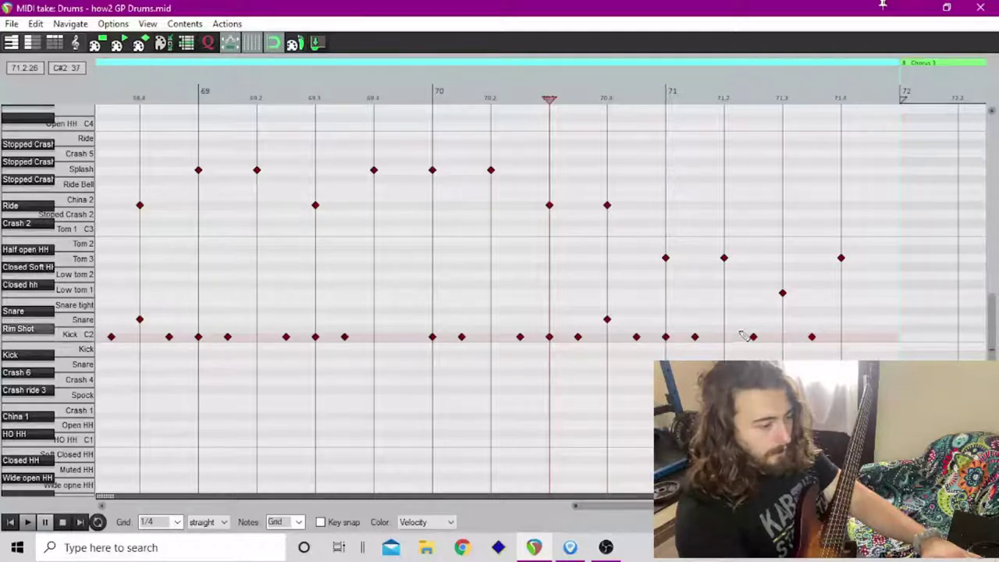
# - Move bar 71's last two Kick notes to Low tom 1 off-beats on a 1/16 grid and add a Low tom 1 note on beat 3
pyautogui.moveTo(741, 331); pyautogui.dragTo(839, 359)
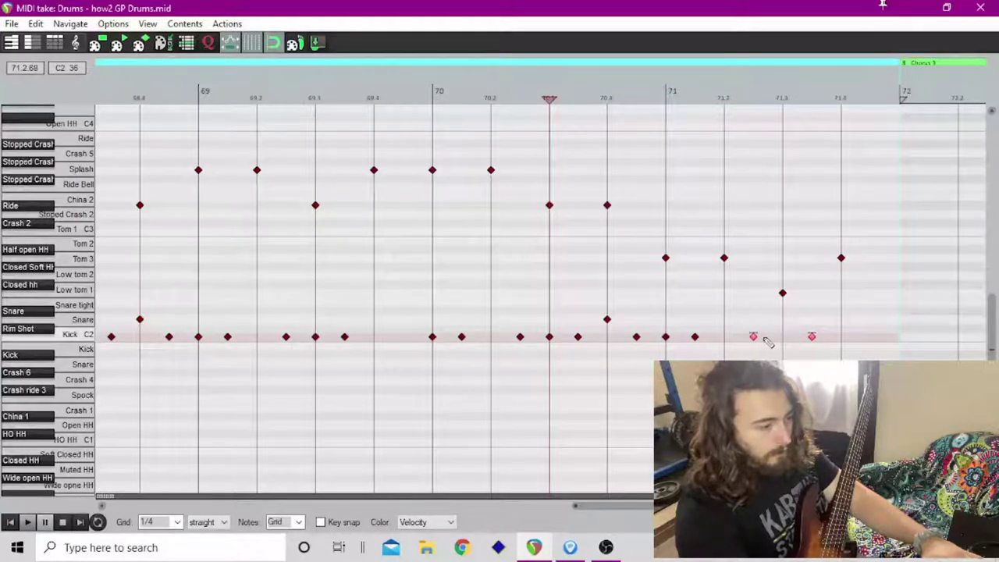
pyautogui.moveTo(754, 334); pyautogui.dragTo(754, 298)
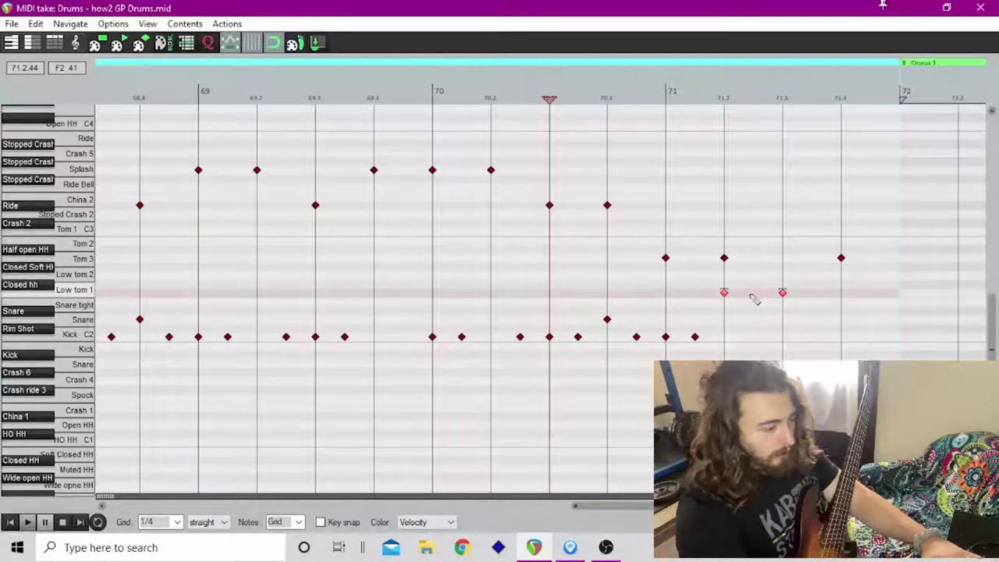
pyautogui.click(178, 522)
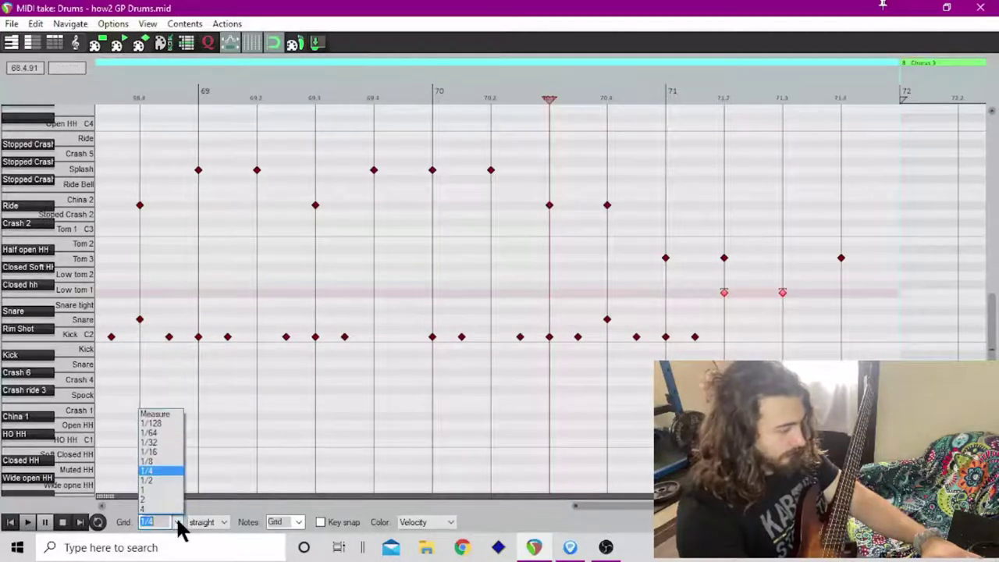
pyautogui.click(161, 448)
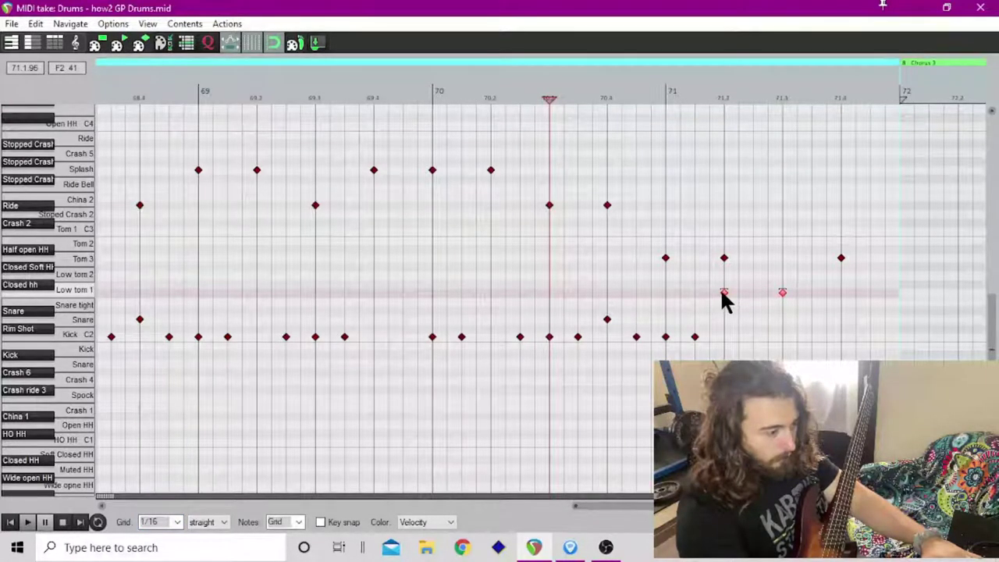
pyautogui.moveTo(722, 292); pyautogui.dragTo(752, 294)
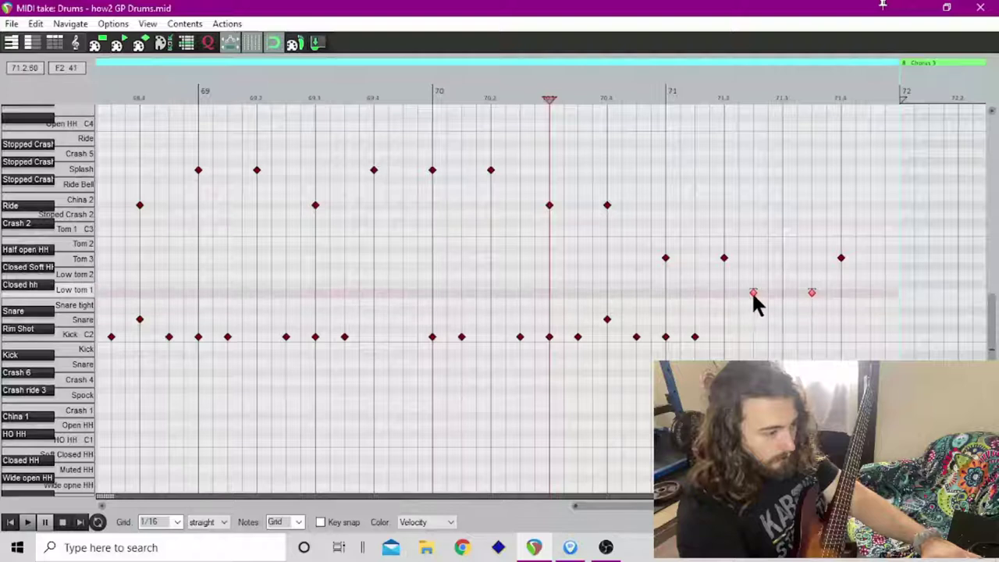
pyautogui.click(783, 294)
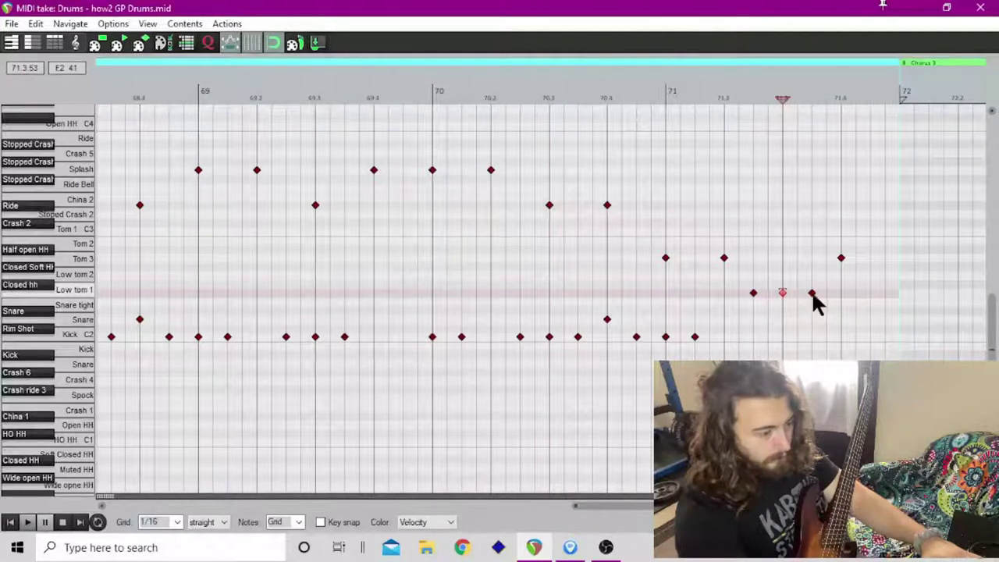
pyautogui.click(812, 294)
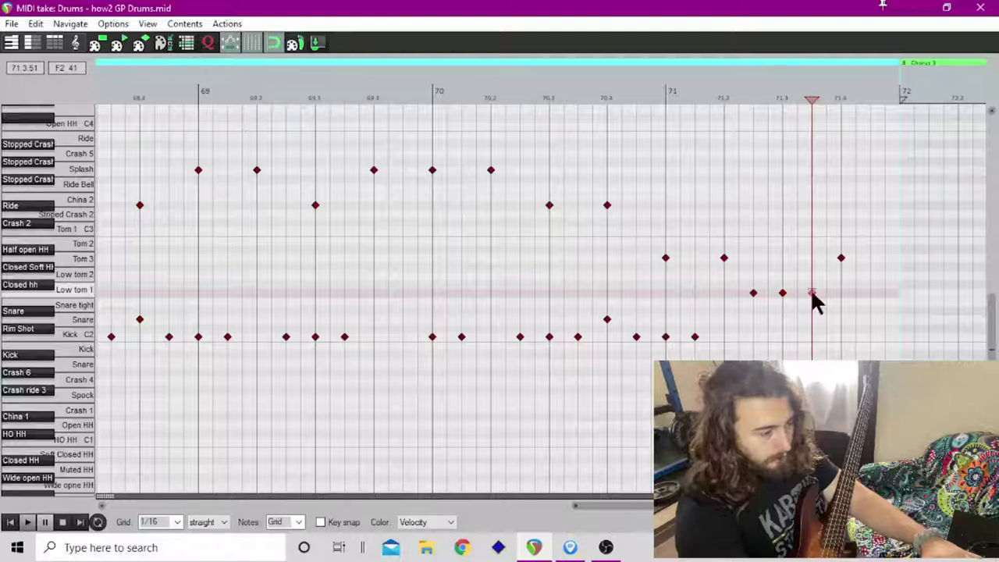
# - Delete the Kick note on beat 1 of bar 71, move the following Kick note to Tom 3, and play the fill
pyautogui.click(667, 336)
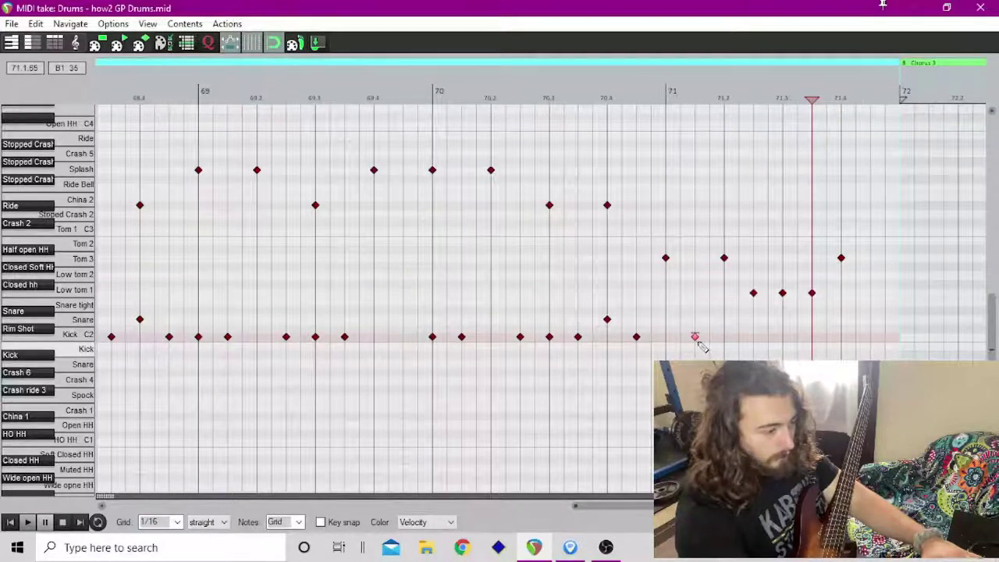
pyautogui.click(694, 337)
pyautogui.moveTo(695, 337); pyautogui.dragTo(695, 257)
pyautogui.click(595, 253)
pyautogui.press('space')
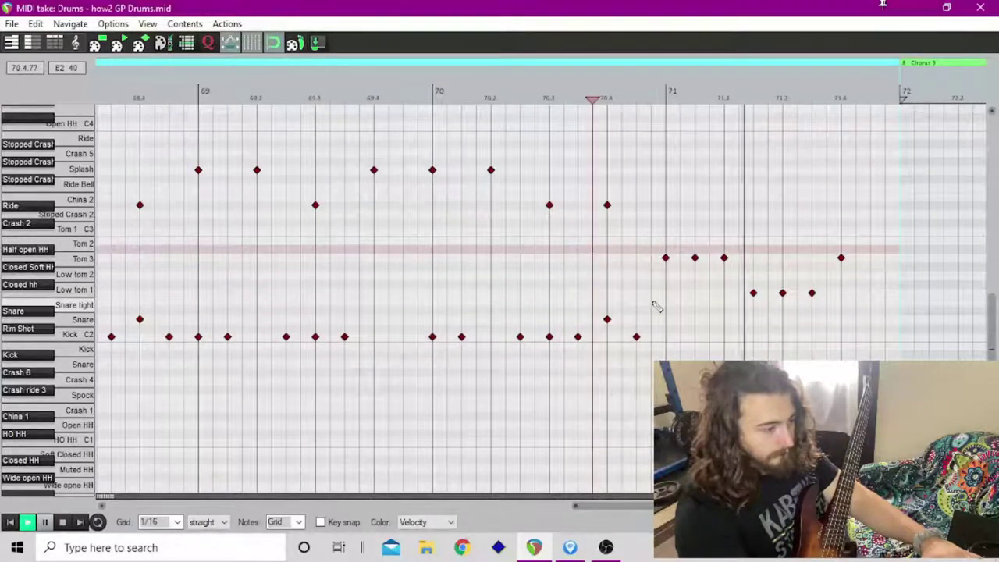
# - Dock and close the MIDI editor and play the Bridge from 60.4 through the end of the new tom fill
pyautogui.click(313, 44)
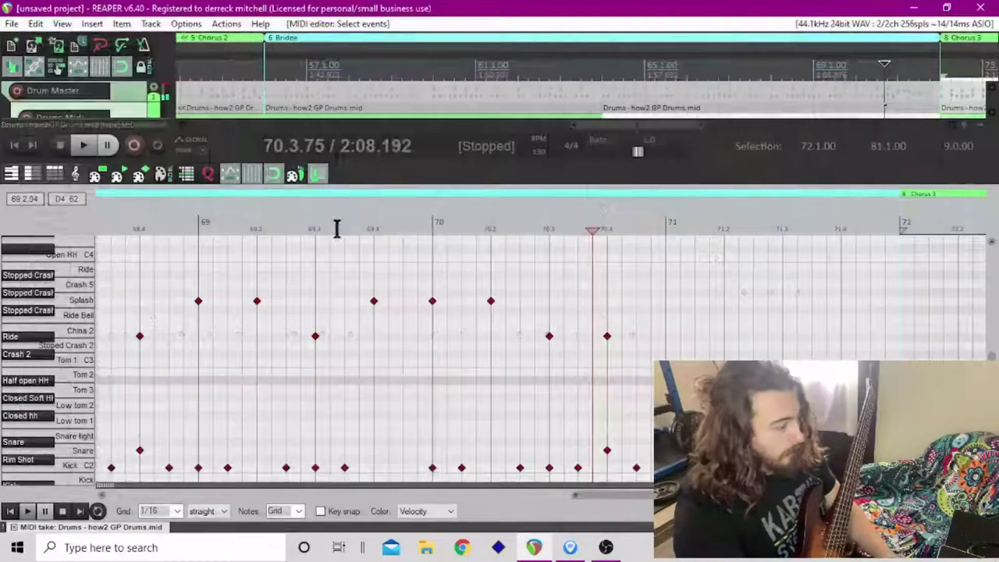
pyautogui.click(11, 529)
pyautogui.click(516, 248)
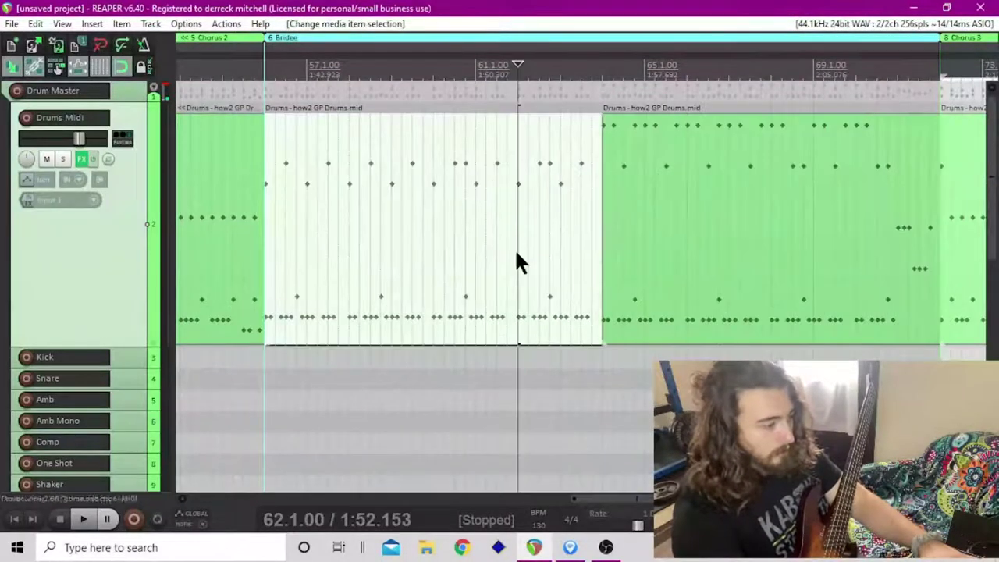
pyautogui.click(467, 265)
pyautogui.press('space')
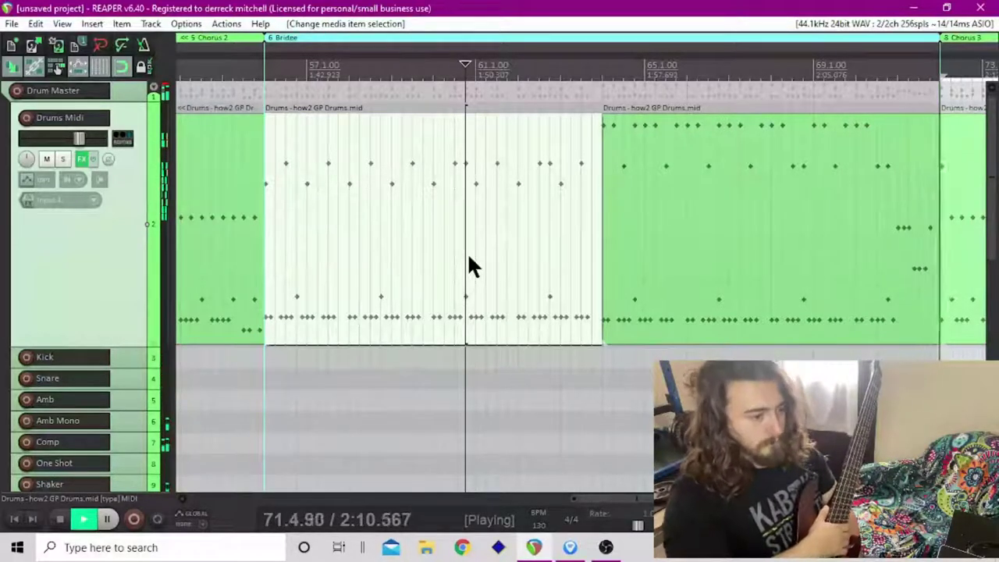
pyautogui.press('space')
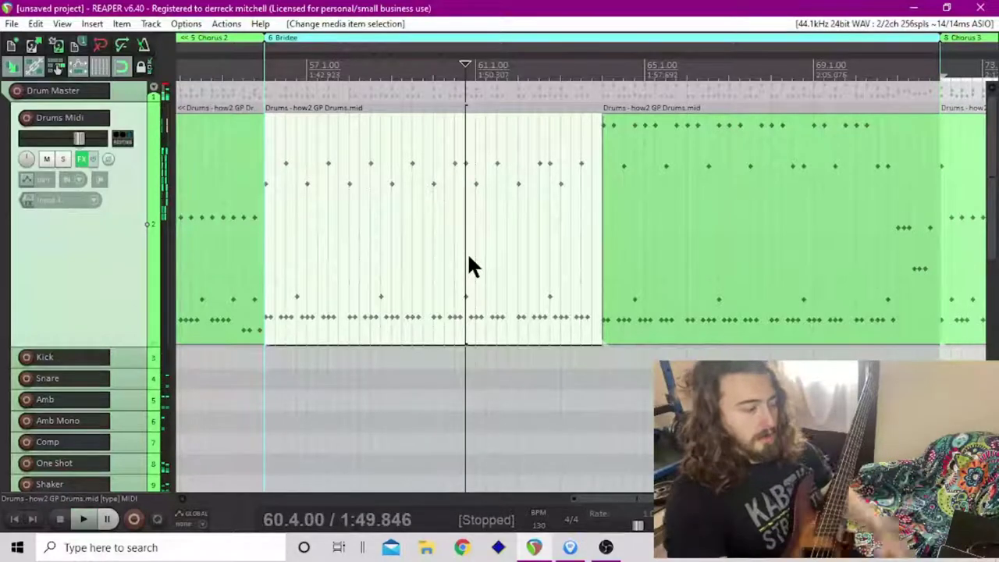
# - Return the edit cursor to the start of the project at 1.1.00
pyautogui.scroll(-3, 471, 271)
pyautogui.scroll(-2, 475, 285)
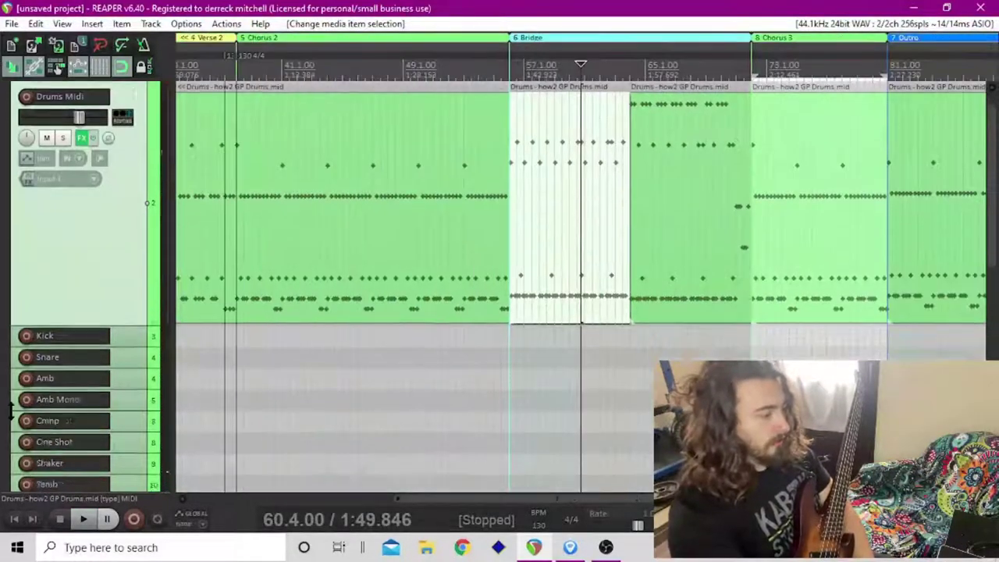
pyautogui.scroll(4, 582, 288)
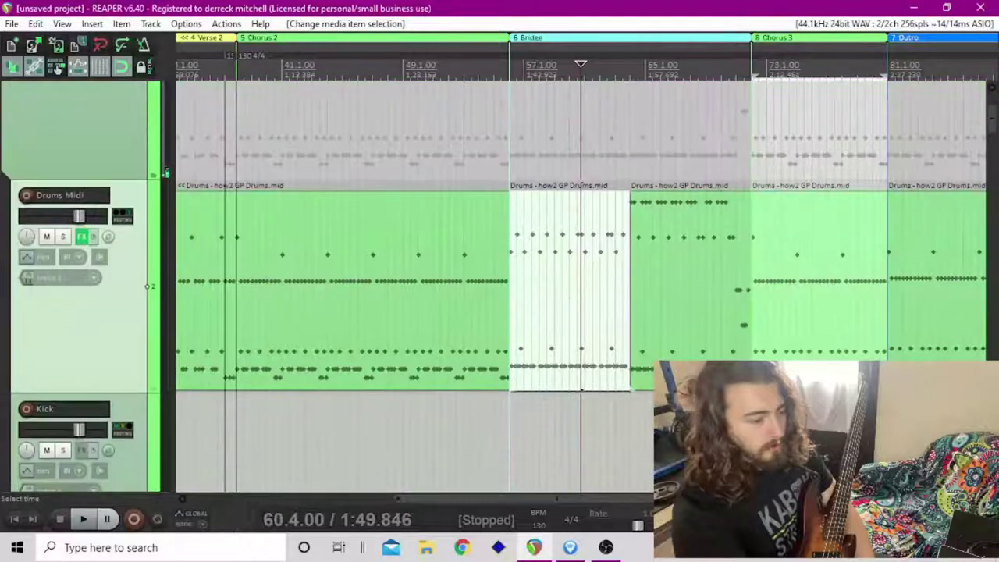
pyautogui.scroll(-4, 405, 295)
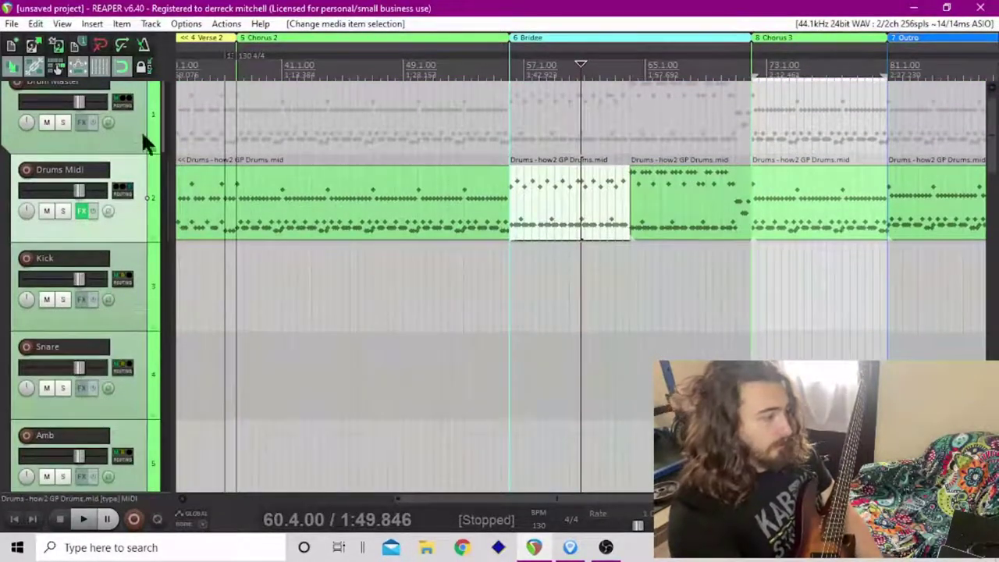
pyautogui.scroll(1, 133, 125)
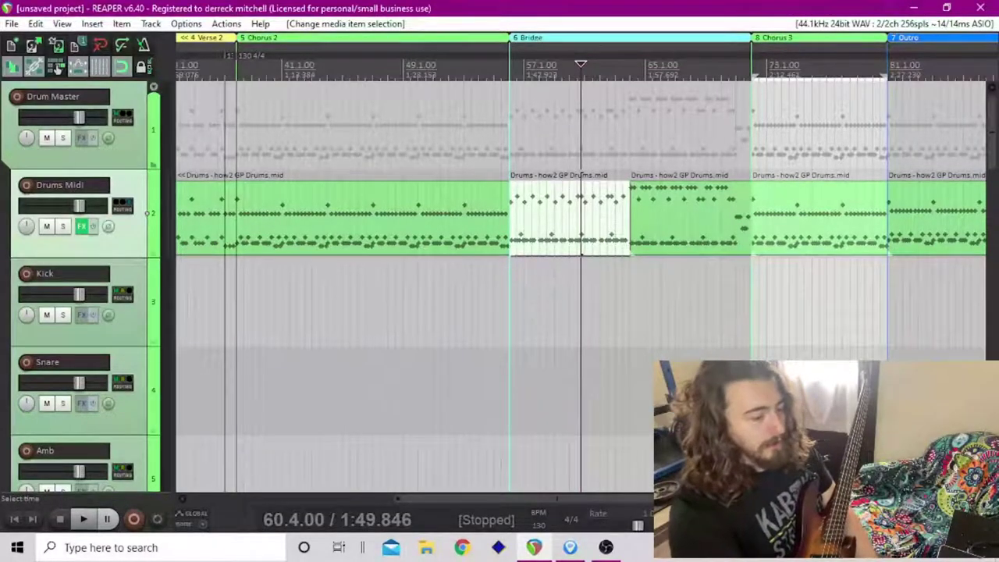
pyautogui.press('-')
pyautogui.press('-')
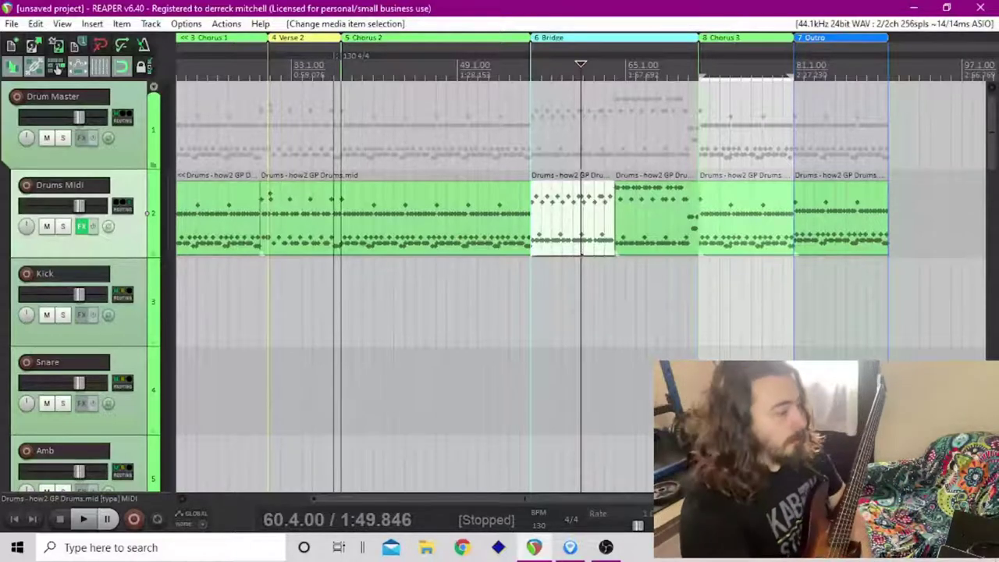
pyautogui.scroll(-8, 4, 418)
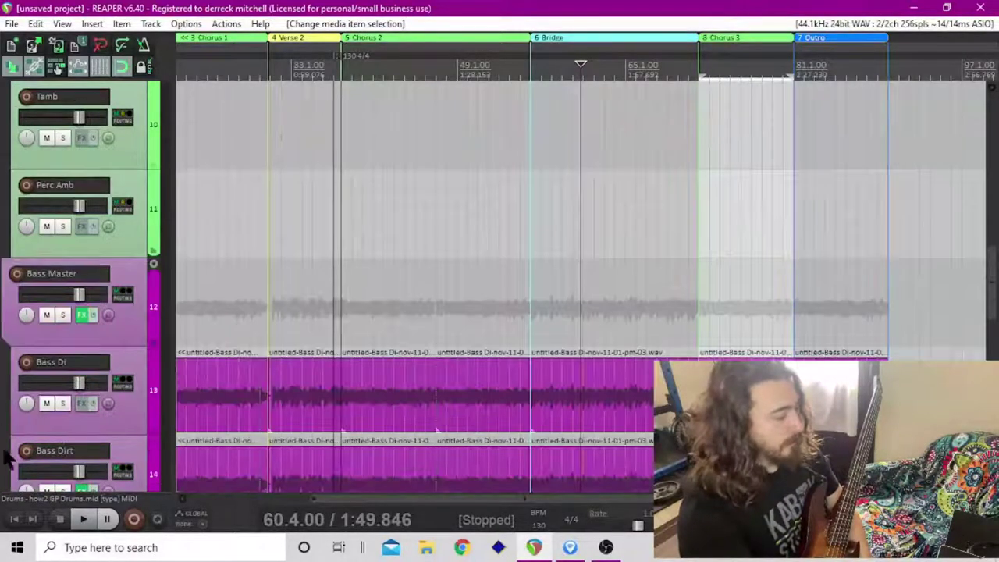
pyautogui.click(11, 521)
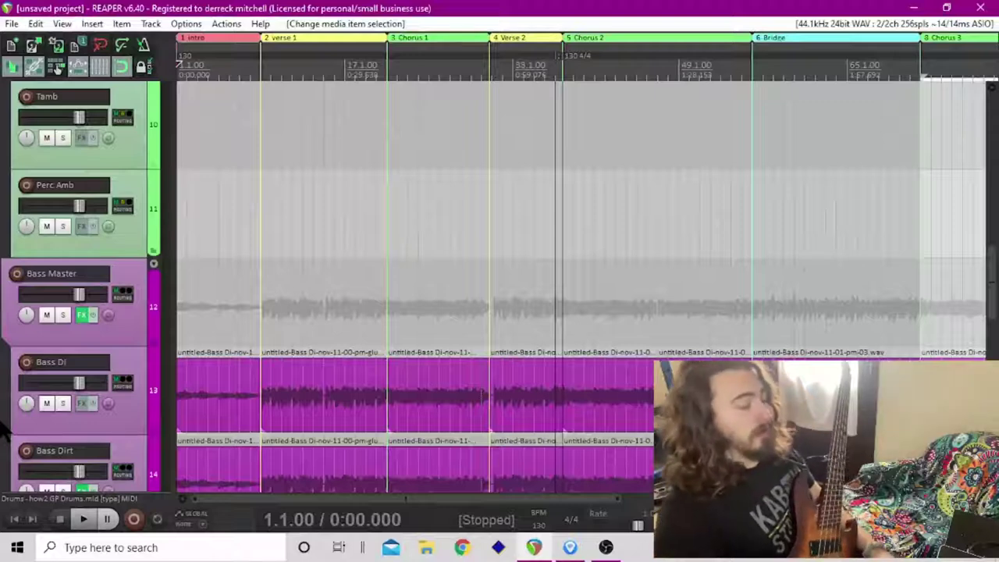
pyautogui.scroll(-3, 3, 426)
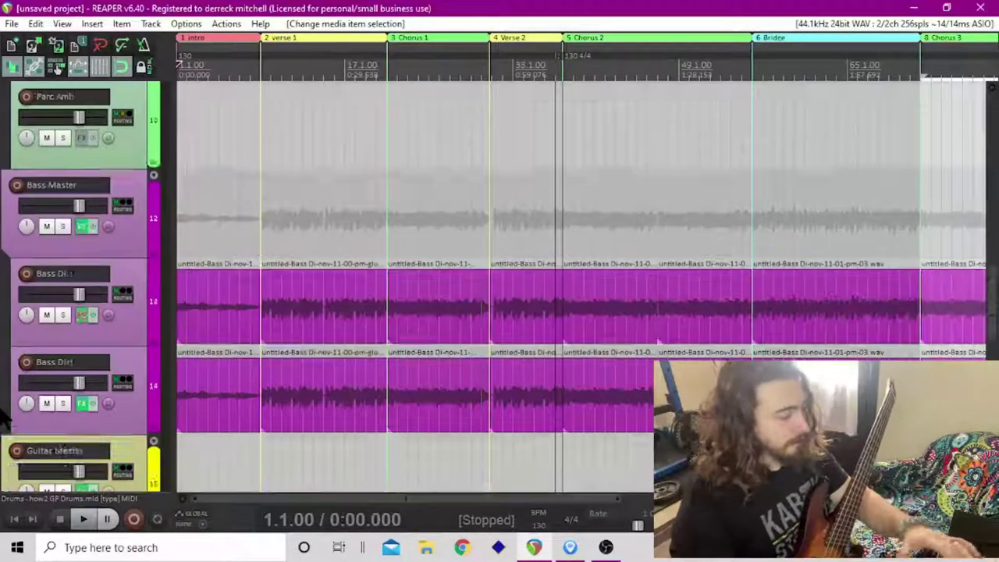